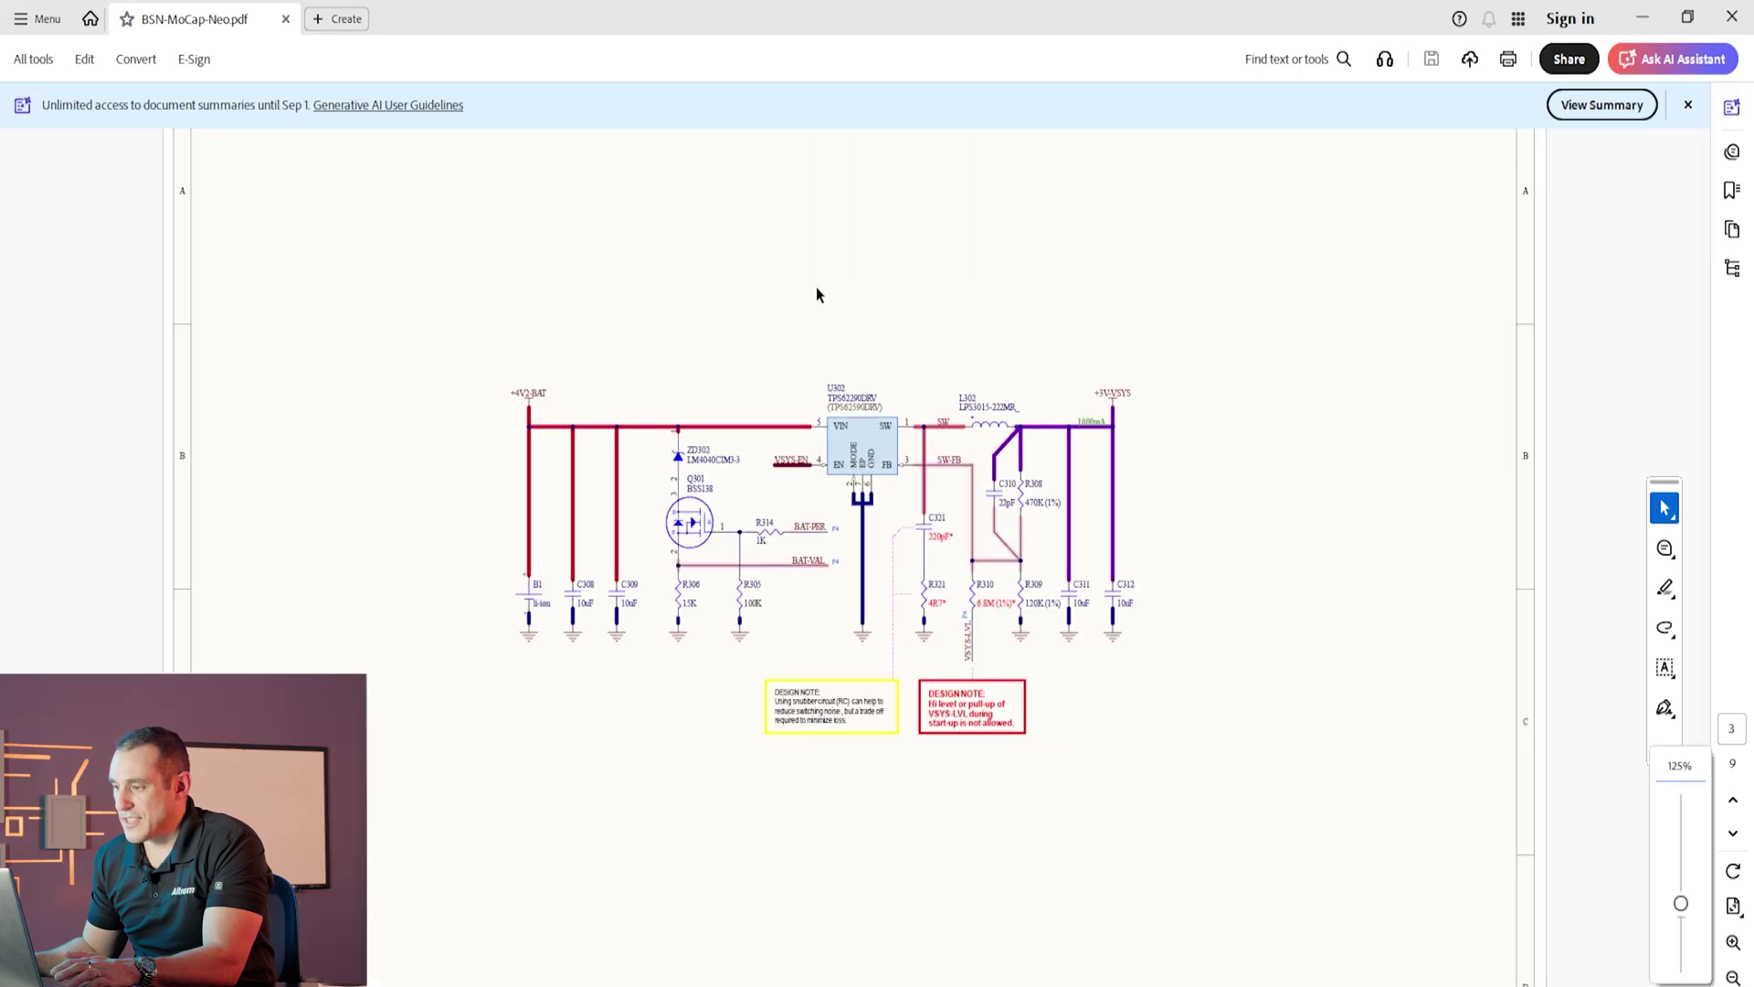
Step: Examine the power-supply and RF-MCU sheets of the BSN-MoCap-Neo schematic PDF
scroll(782, 340, "down", 1)
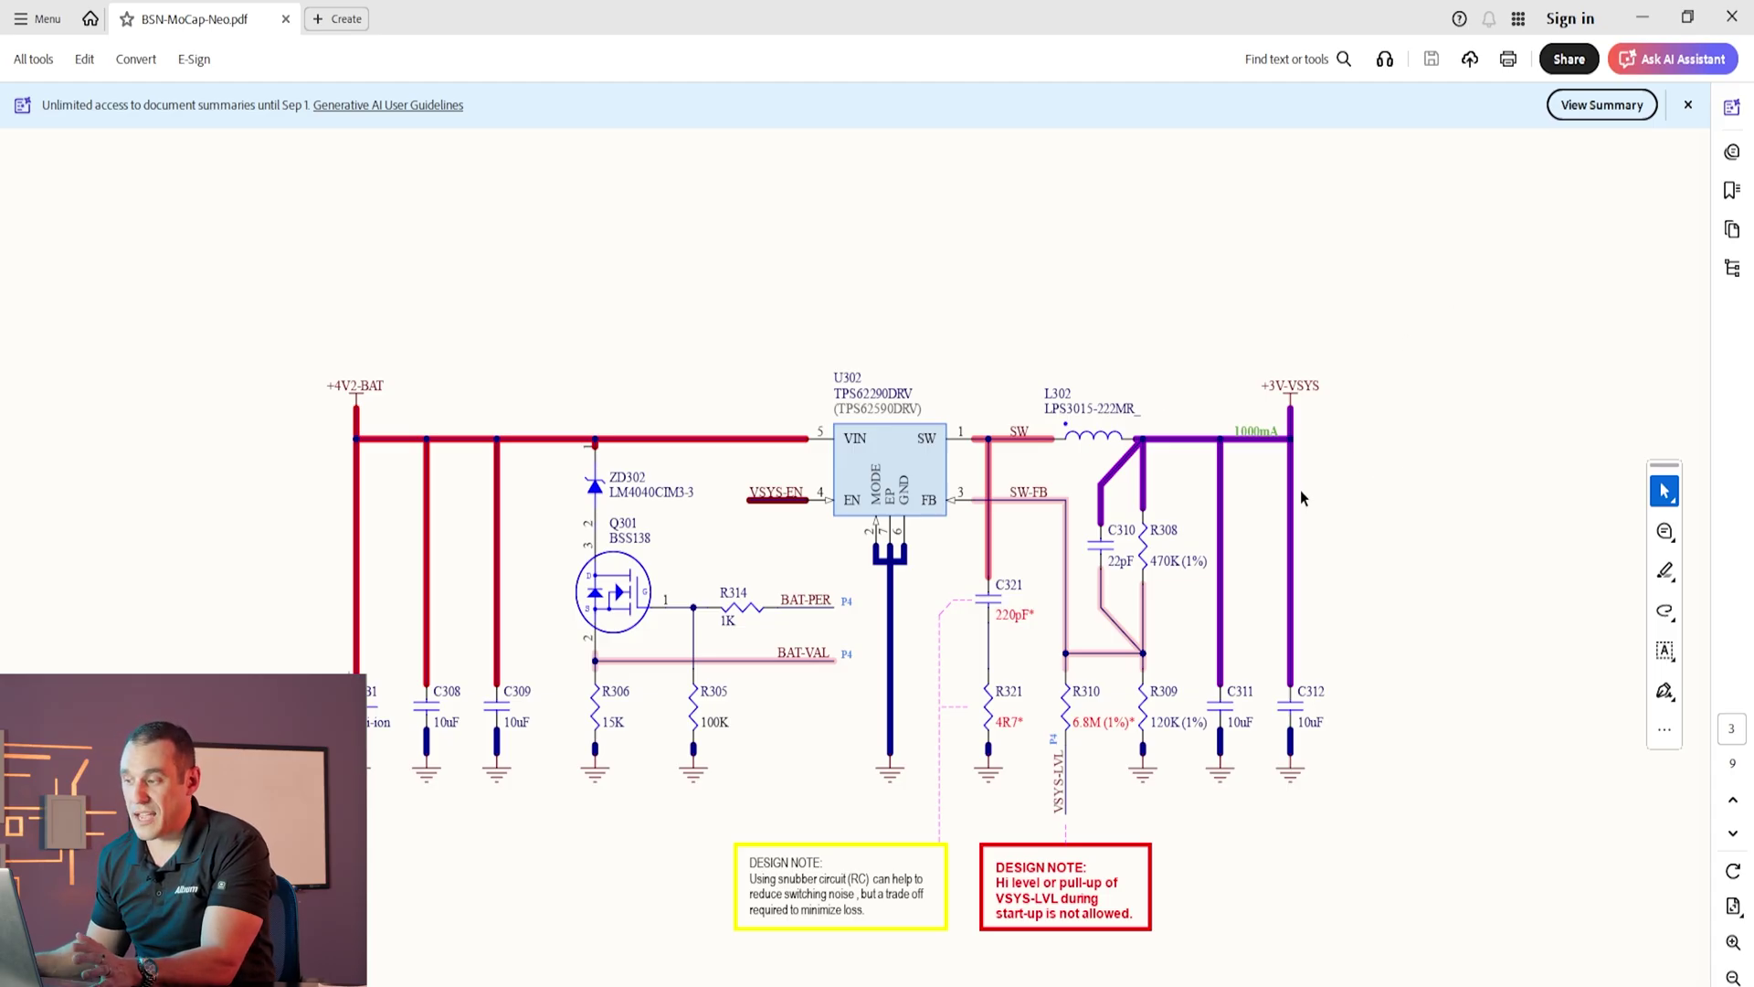
scroll(1357, 777, "down", 10)
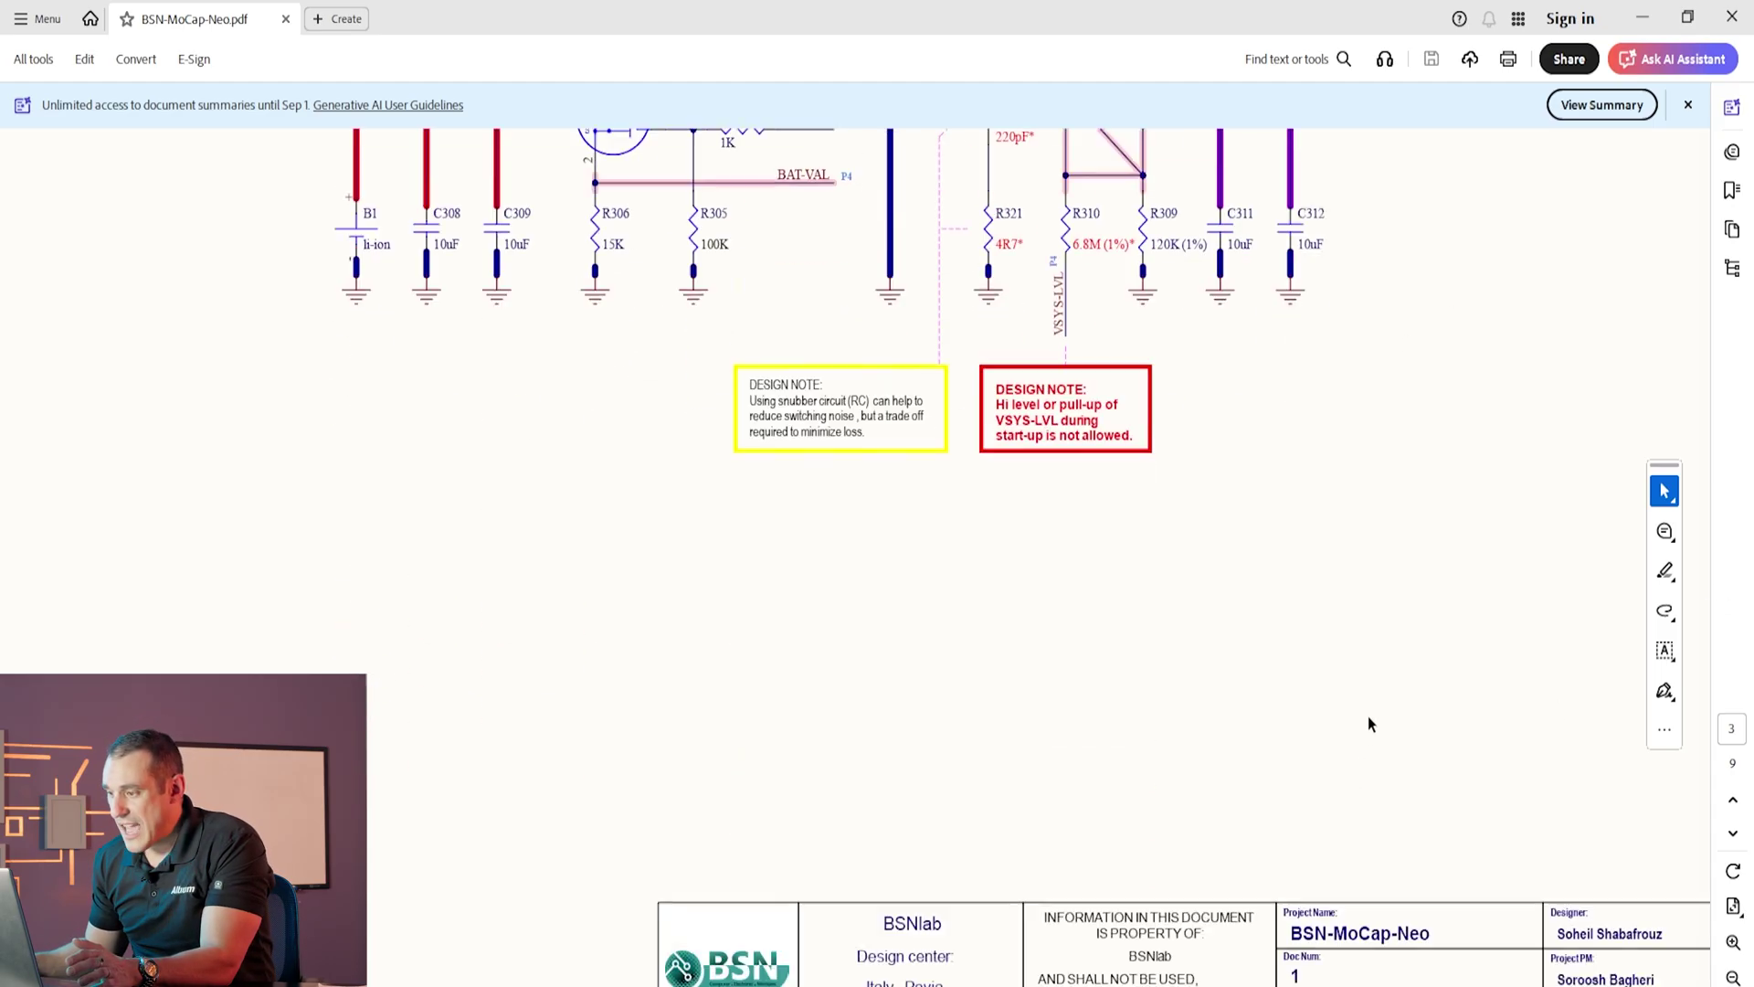
scroll(1372, 712, "down", 2)
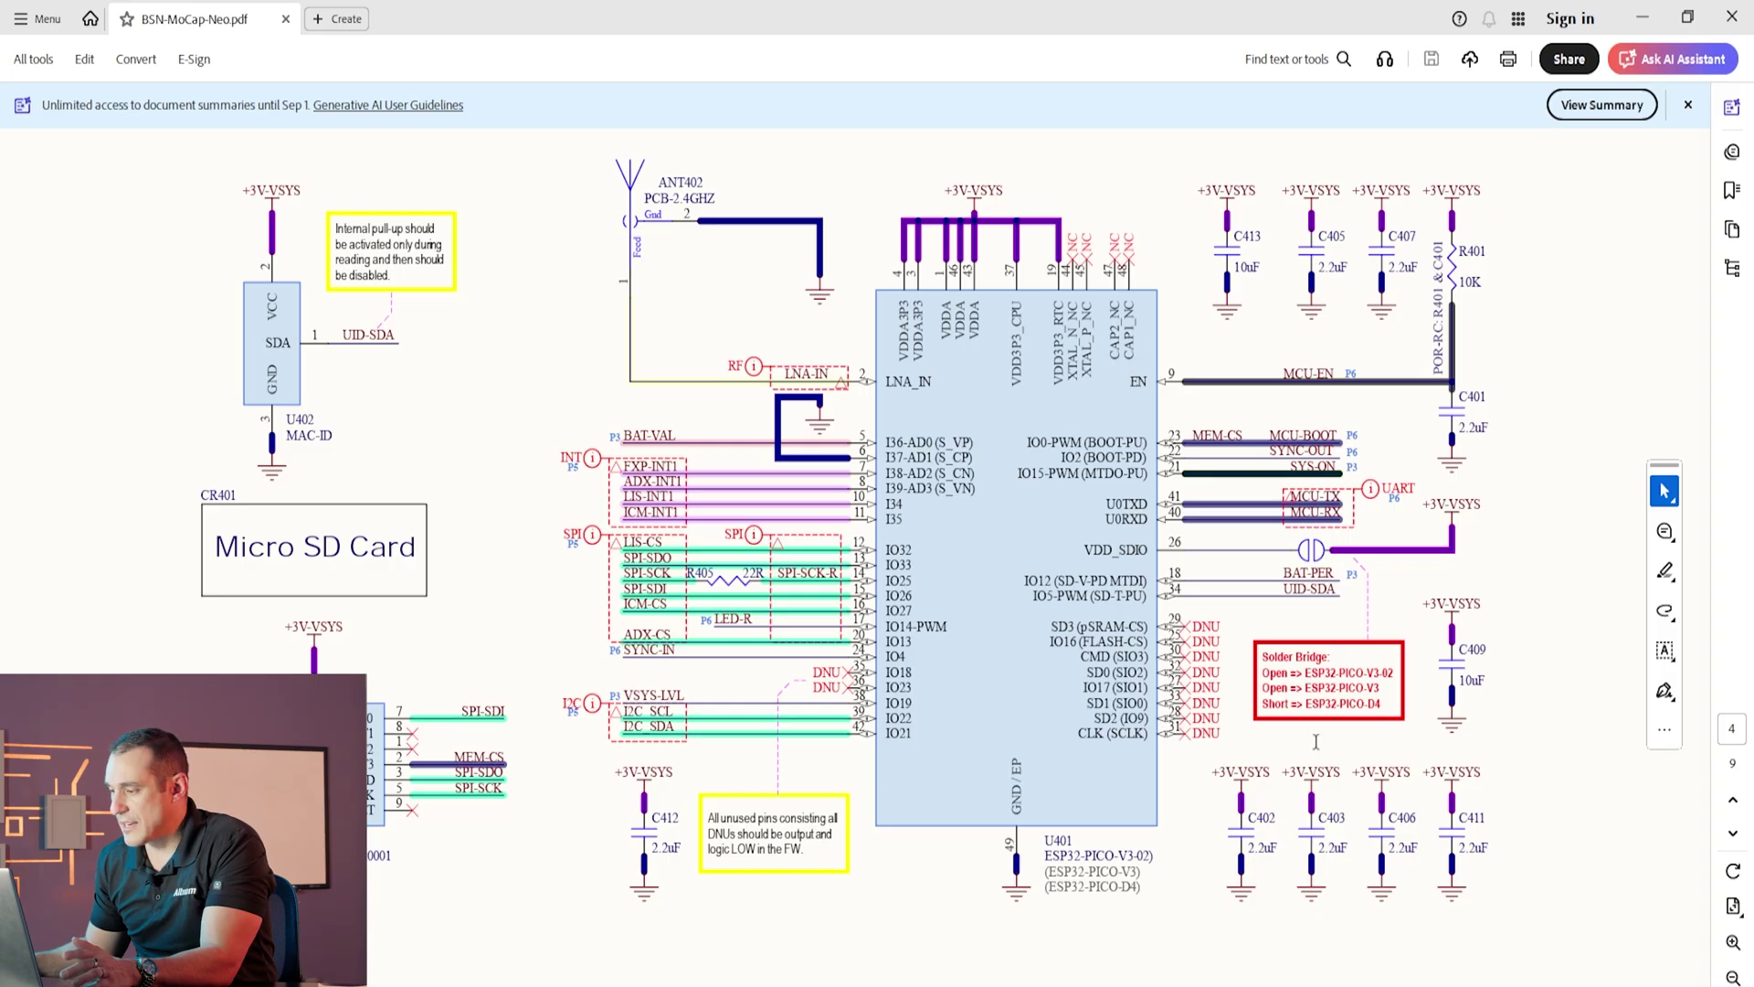
scroll(1321, 745, "down", 10)
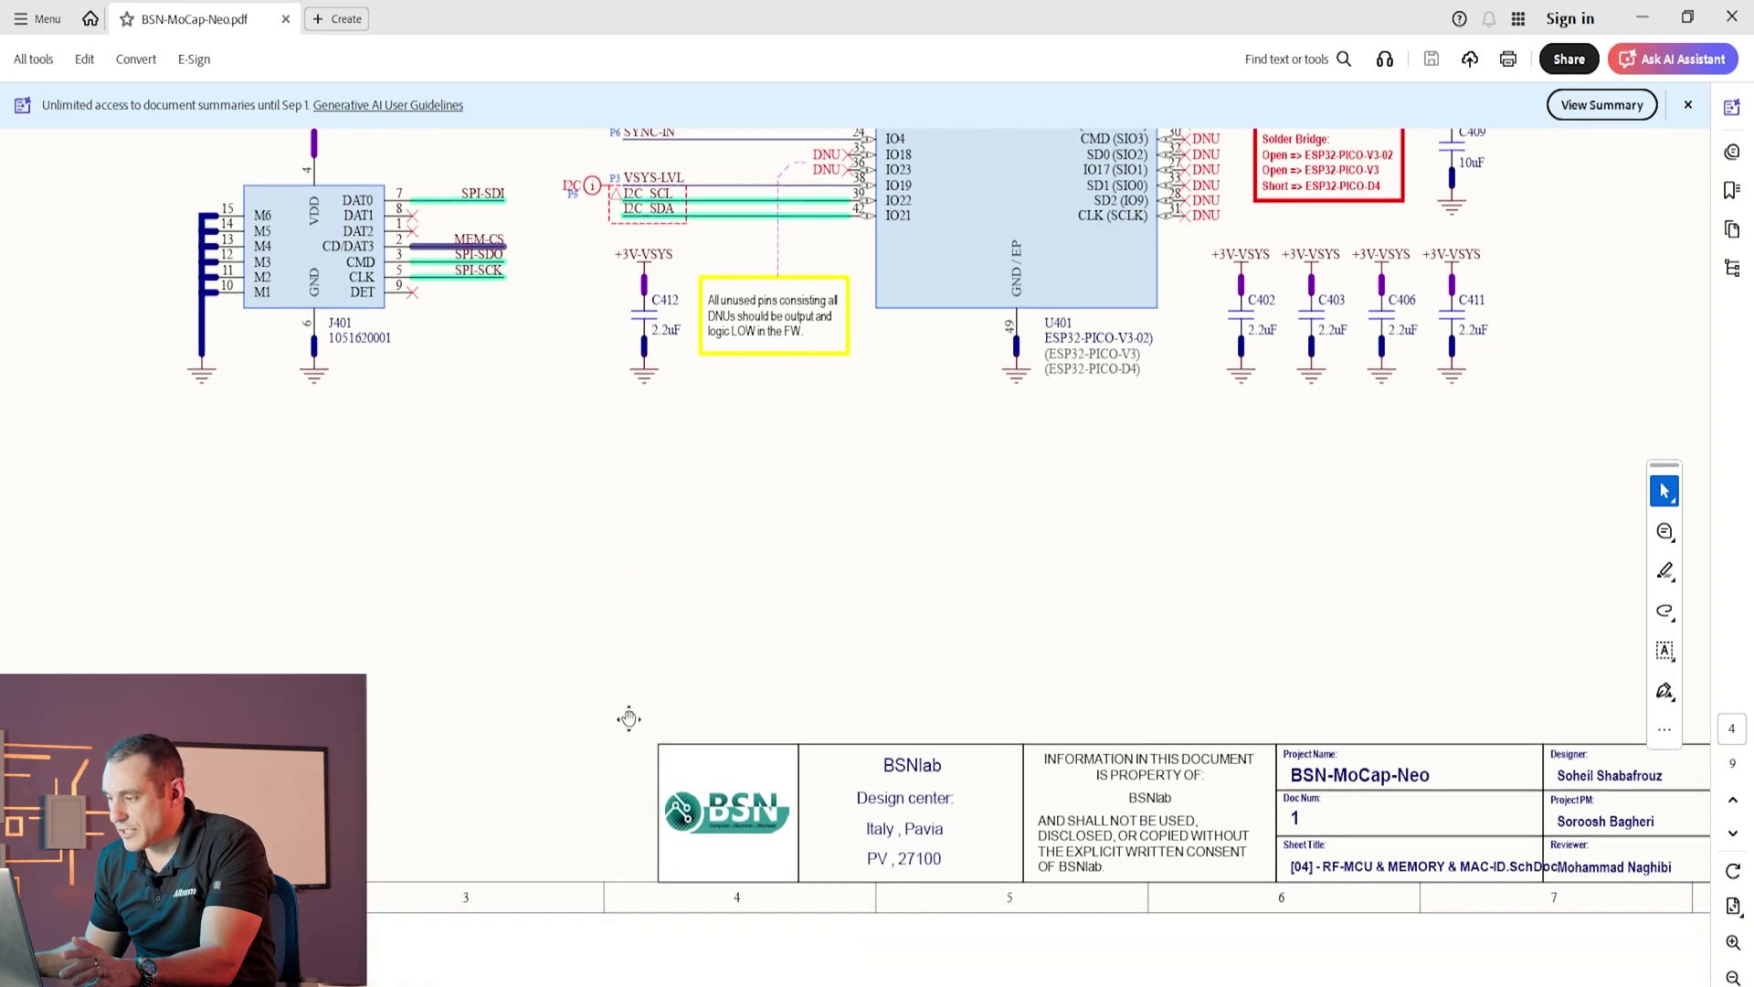
scroll(628, 718, "right", 3)
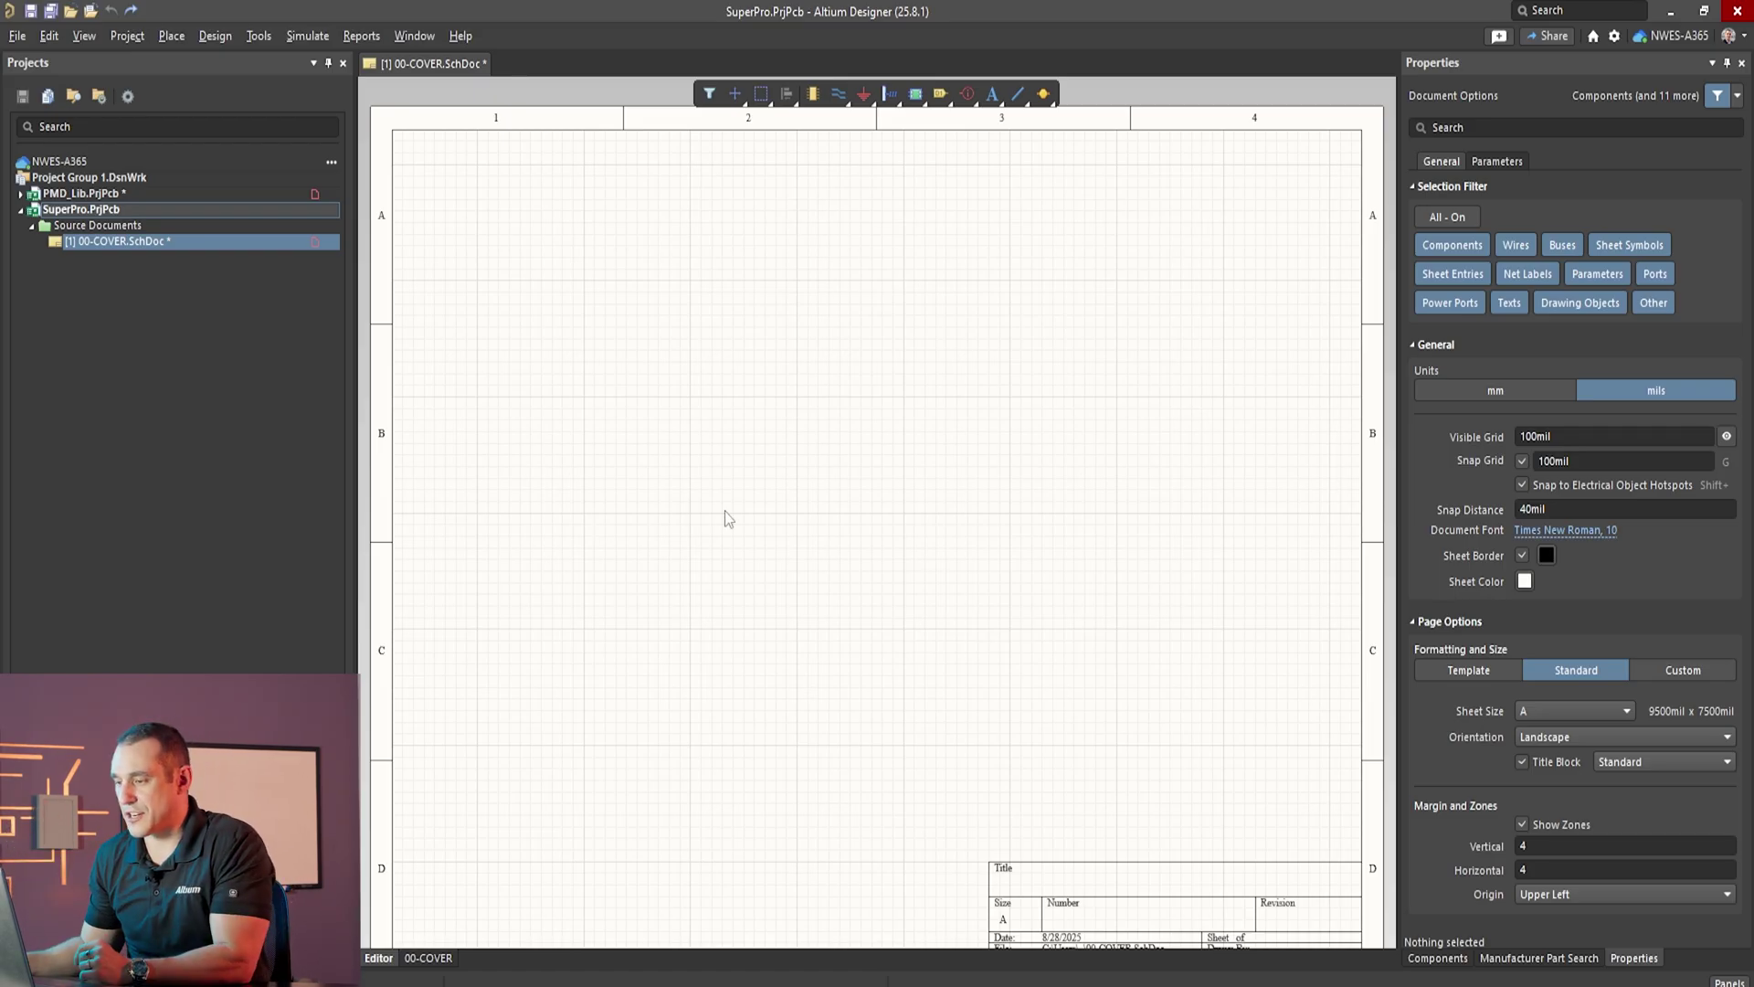
Step: In Altium Designer, apply the server template NWES-Template (v. 5) to just the 00-COVER sheet, replacing all matching parameters
right_click_drag(1210, 820, 980, 527)
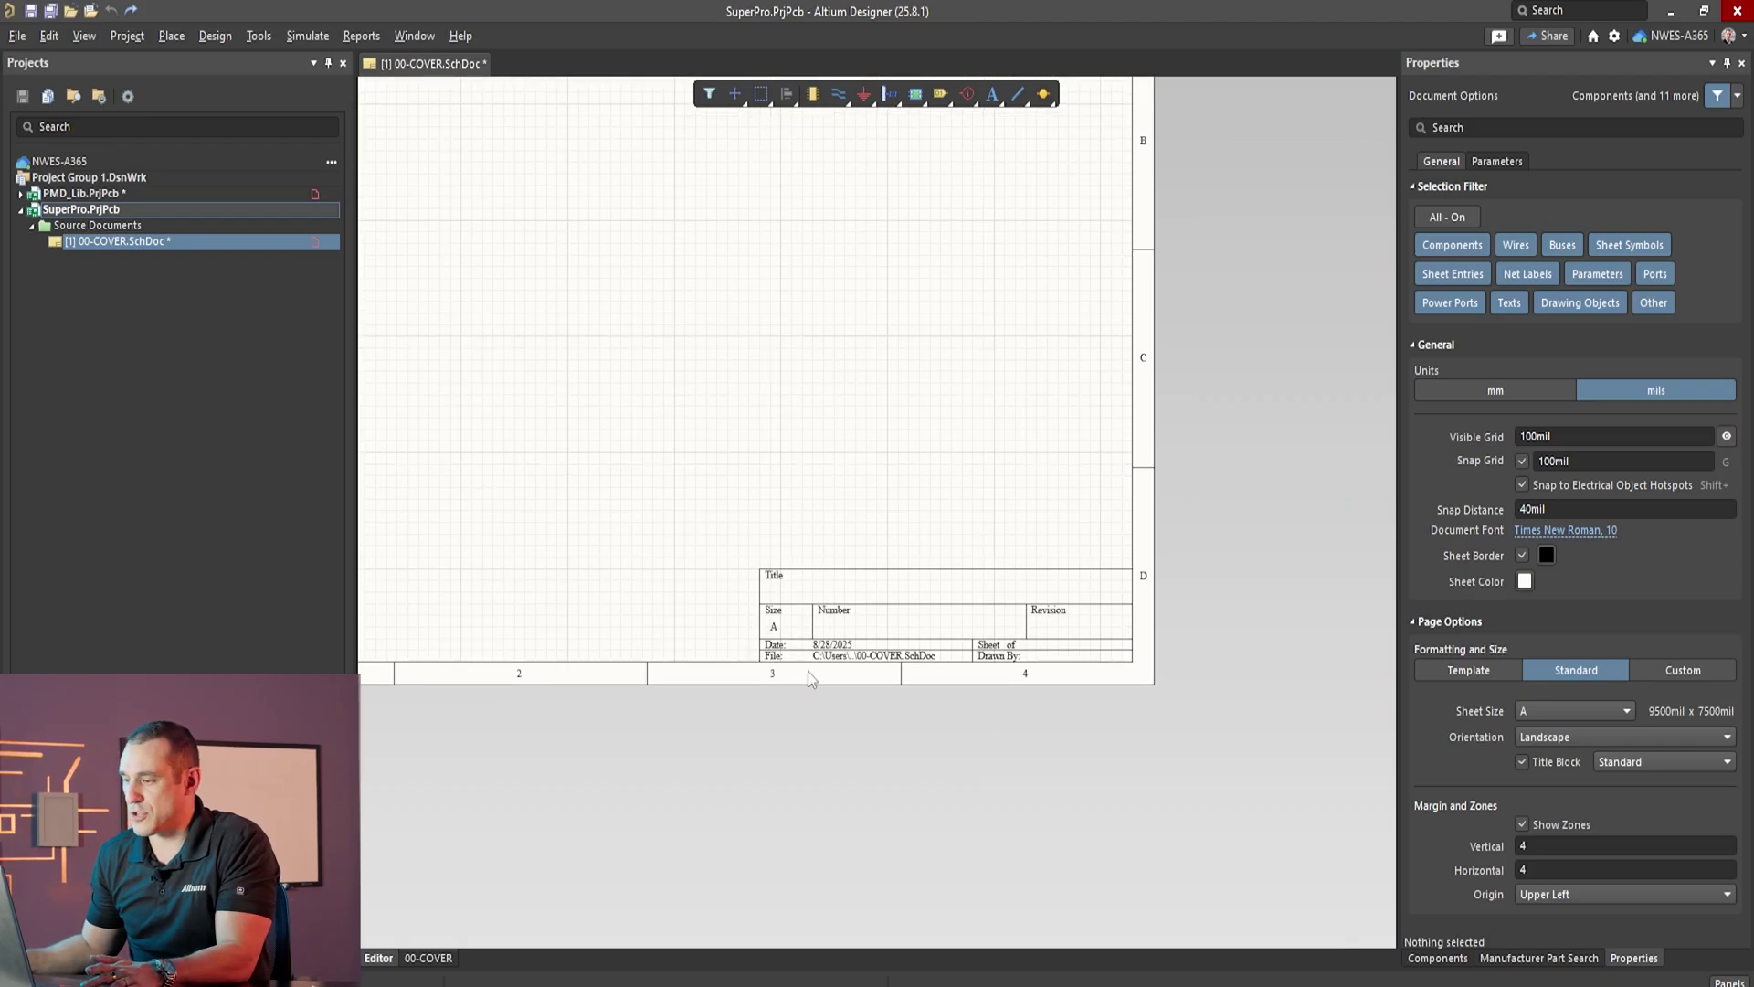
right_click_drag(467, 167, 692, 427)
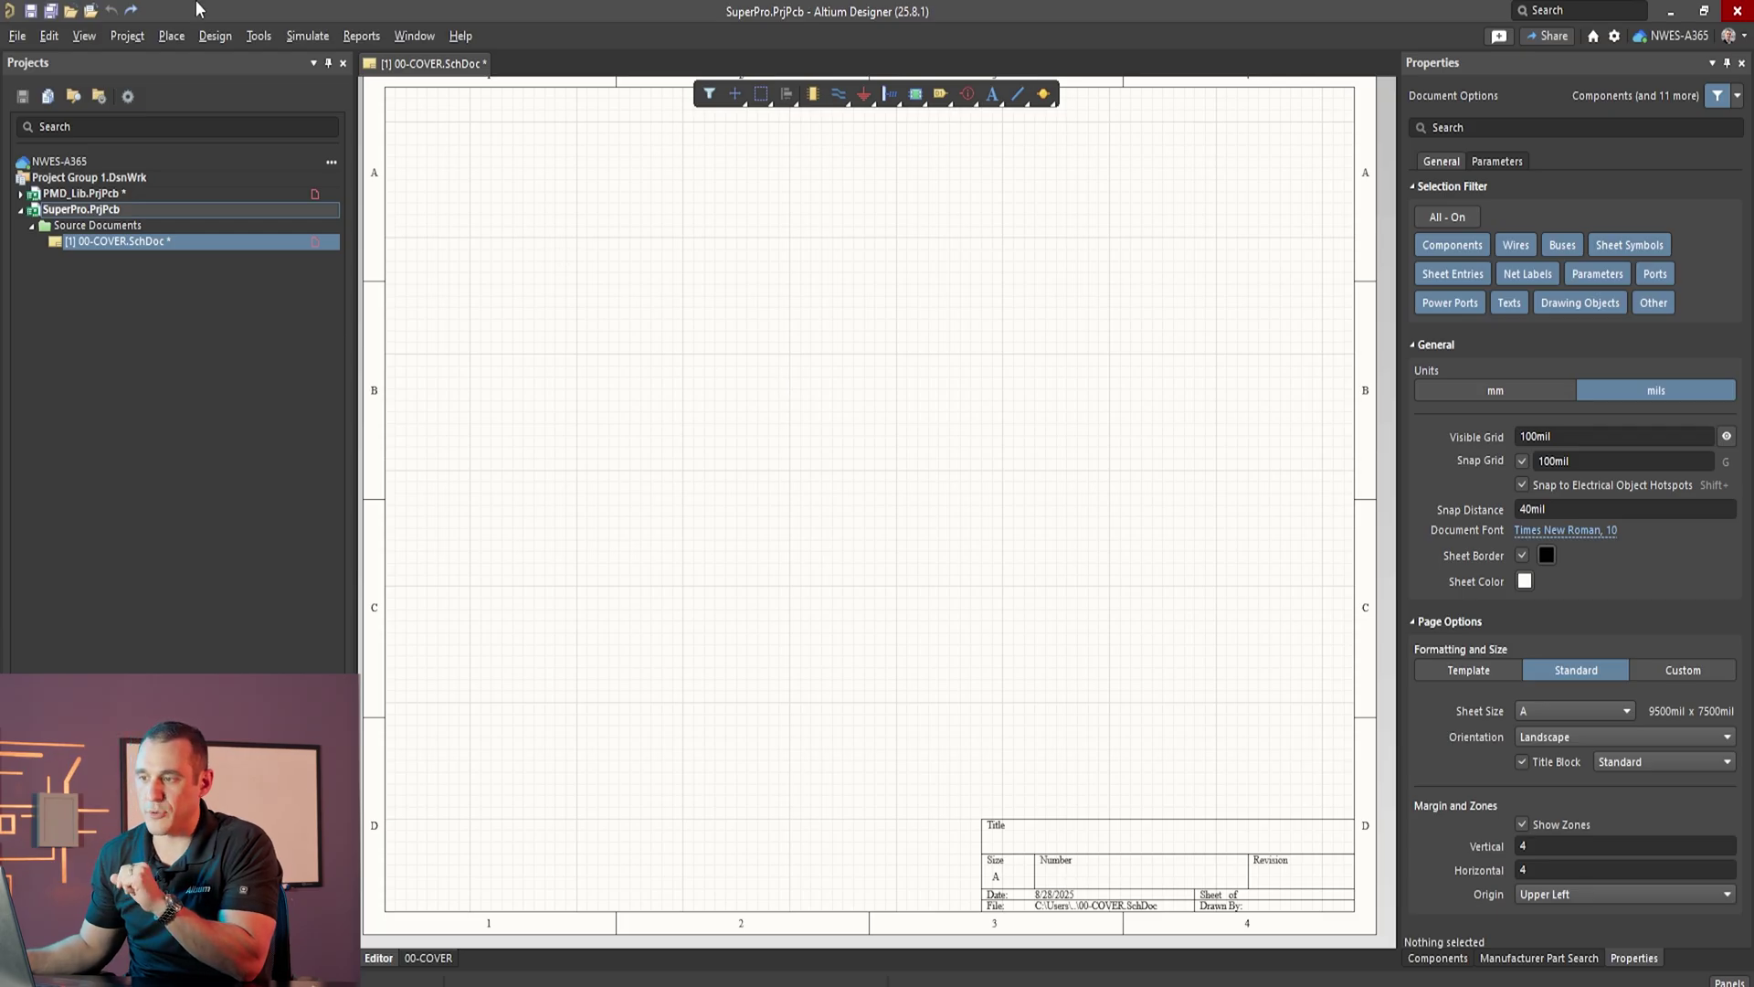
left_click(219, 39)
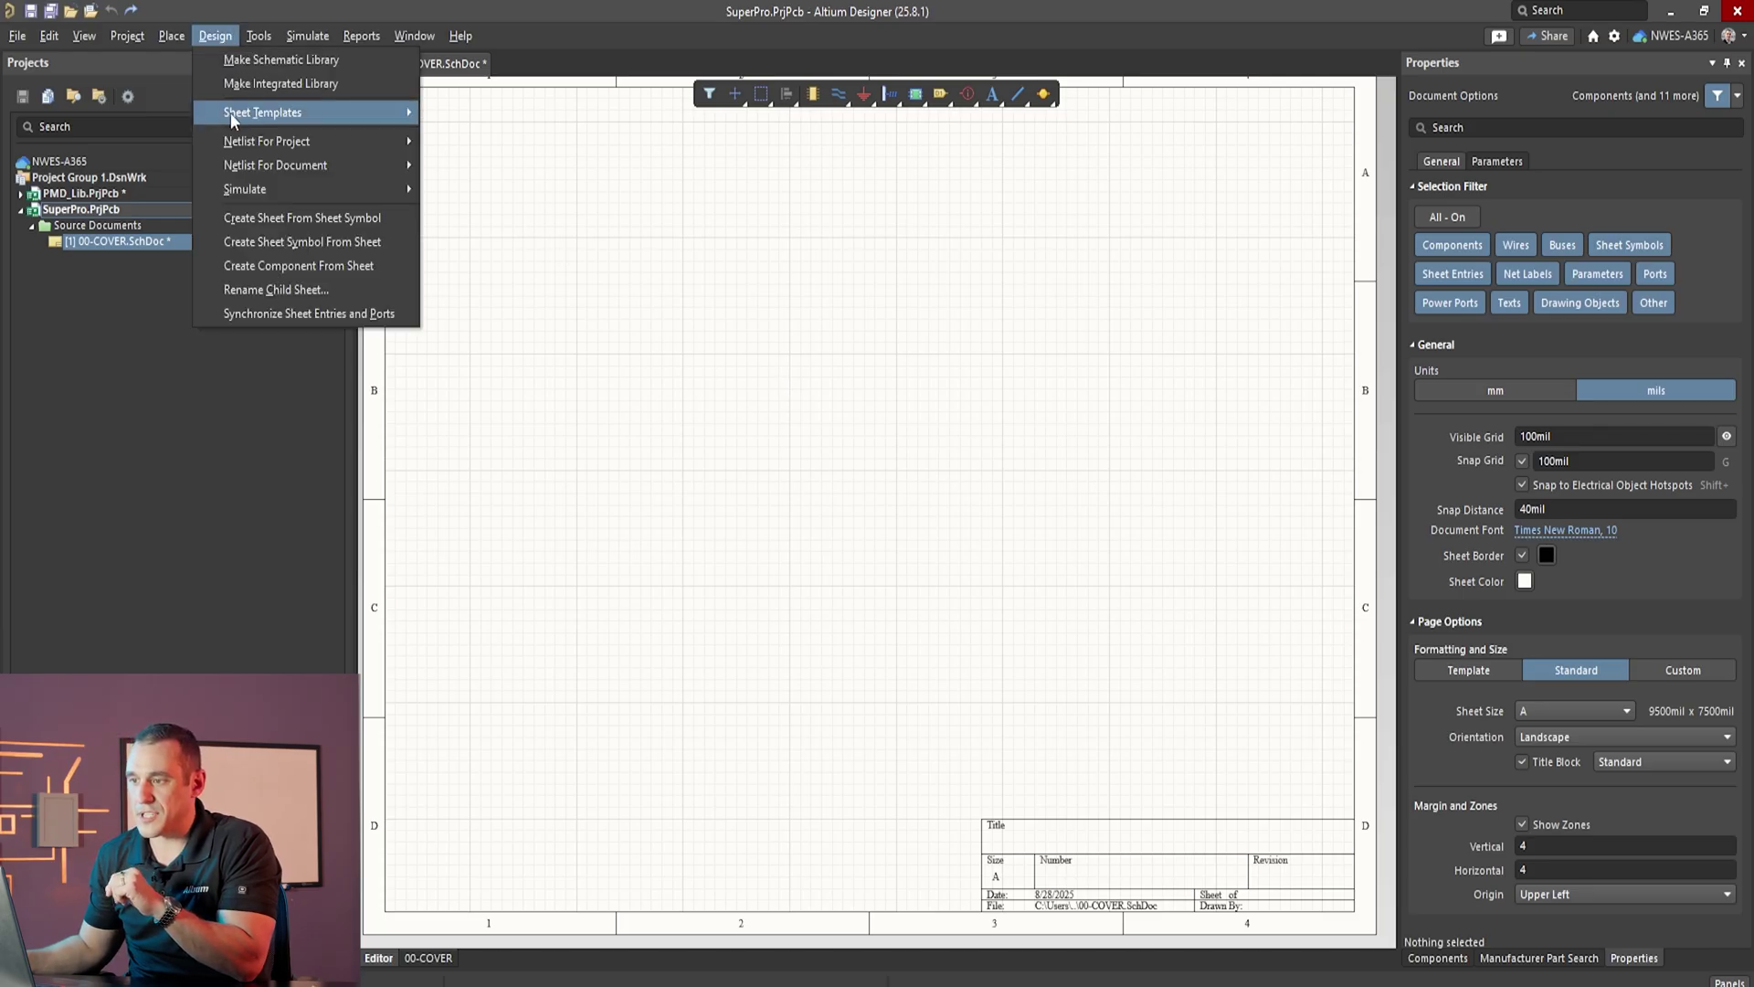
mouse_move(297, 113)
mouse_move(564, 117)
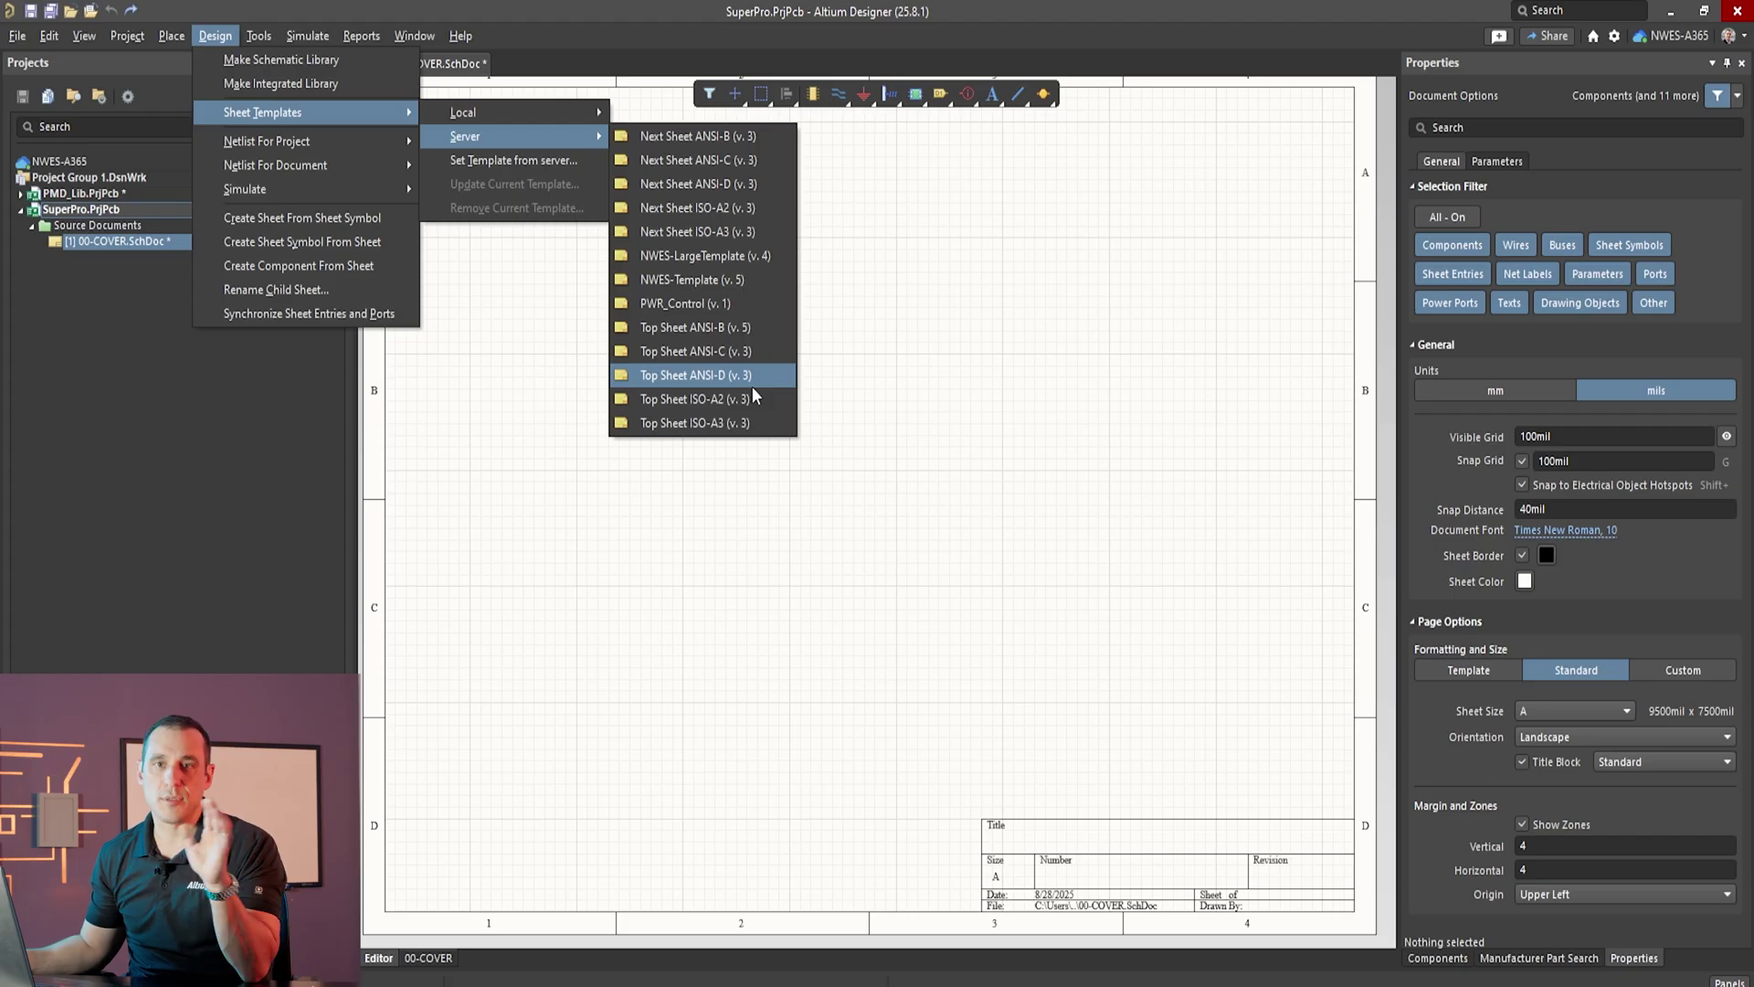
mouse_move(479, 117)
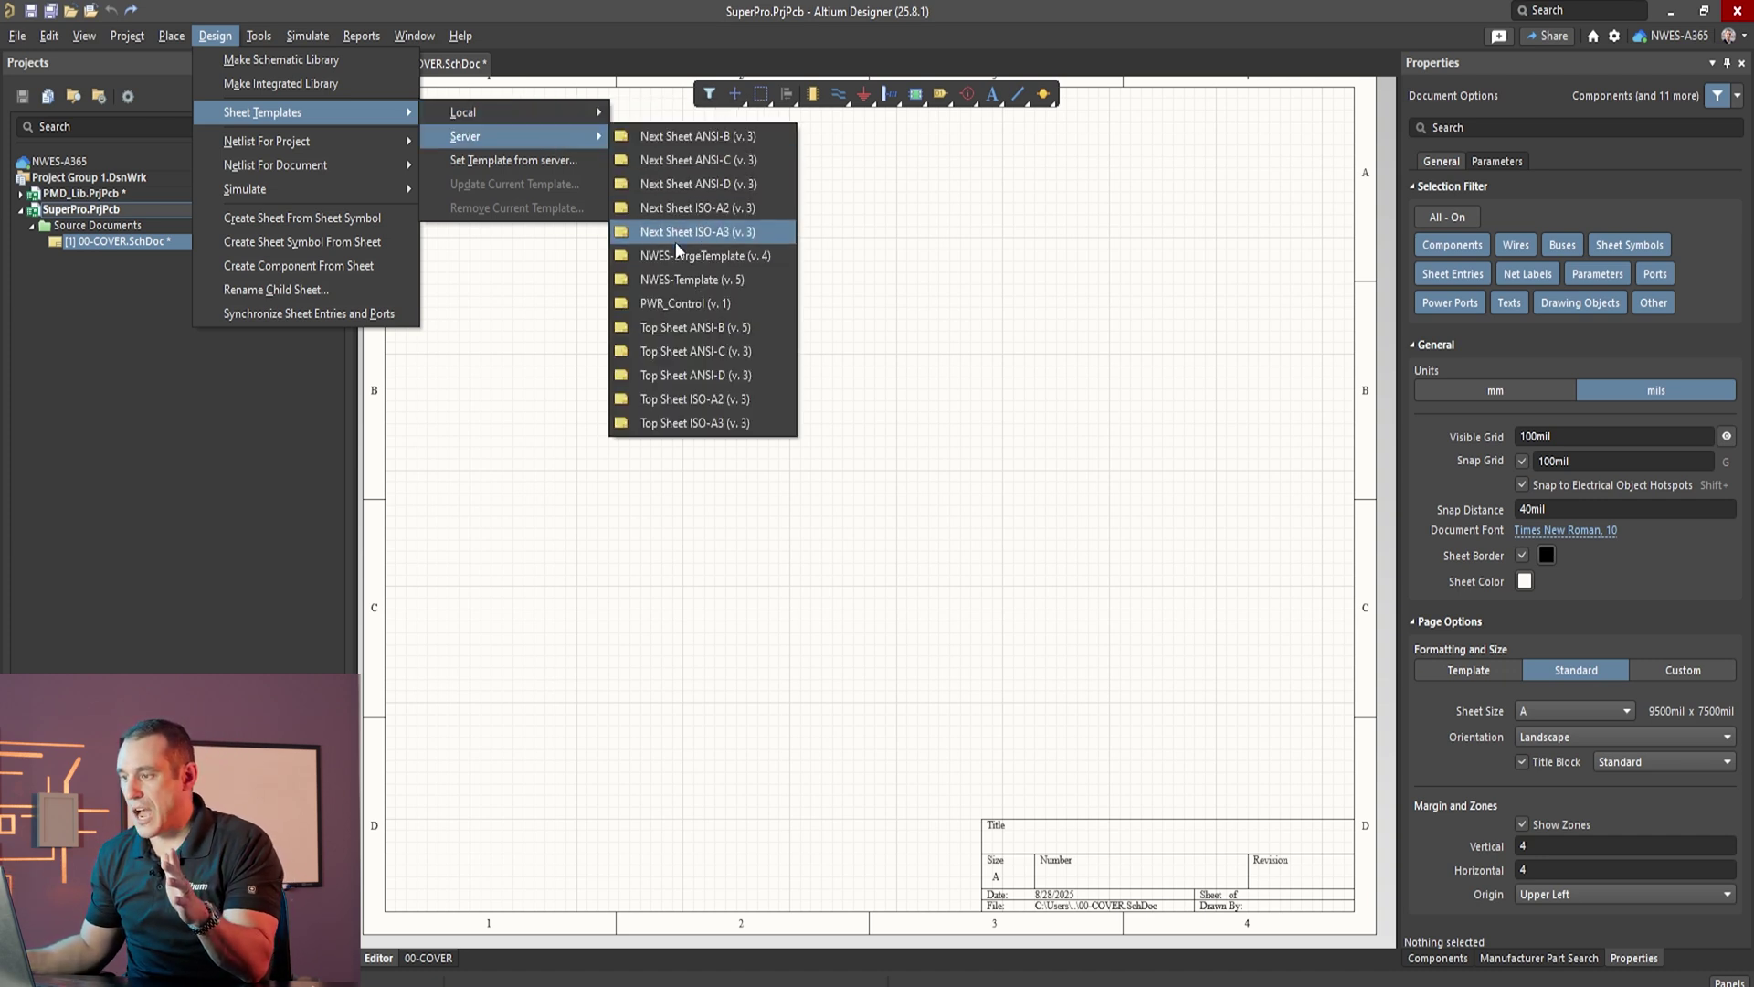
left_click(753, 265)
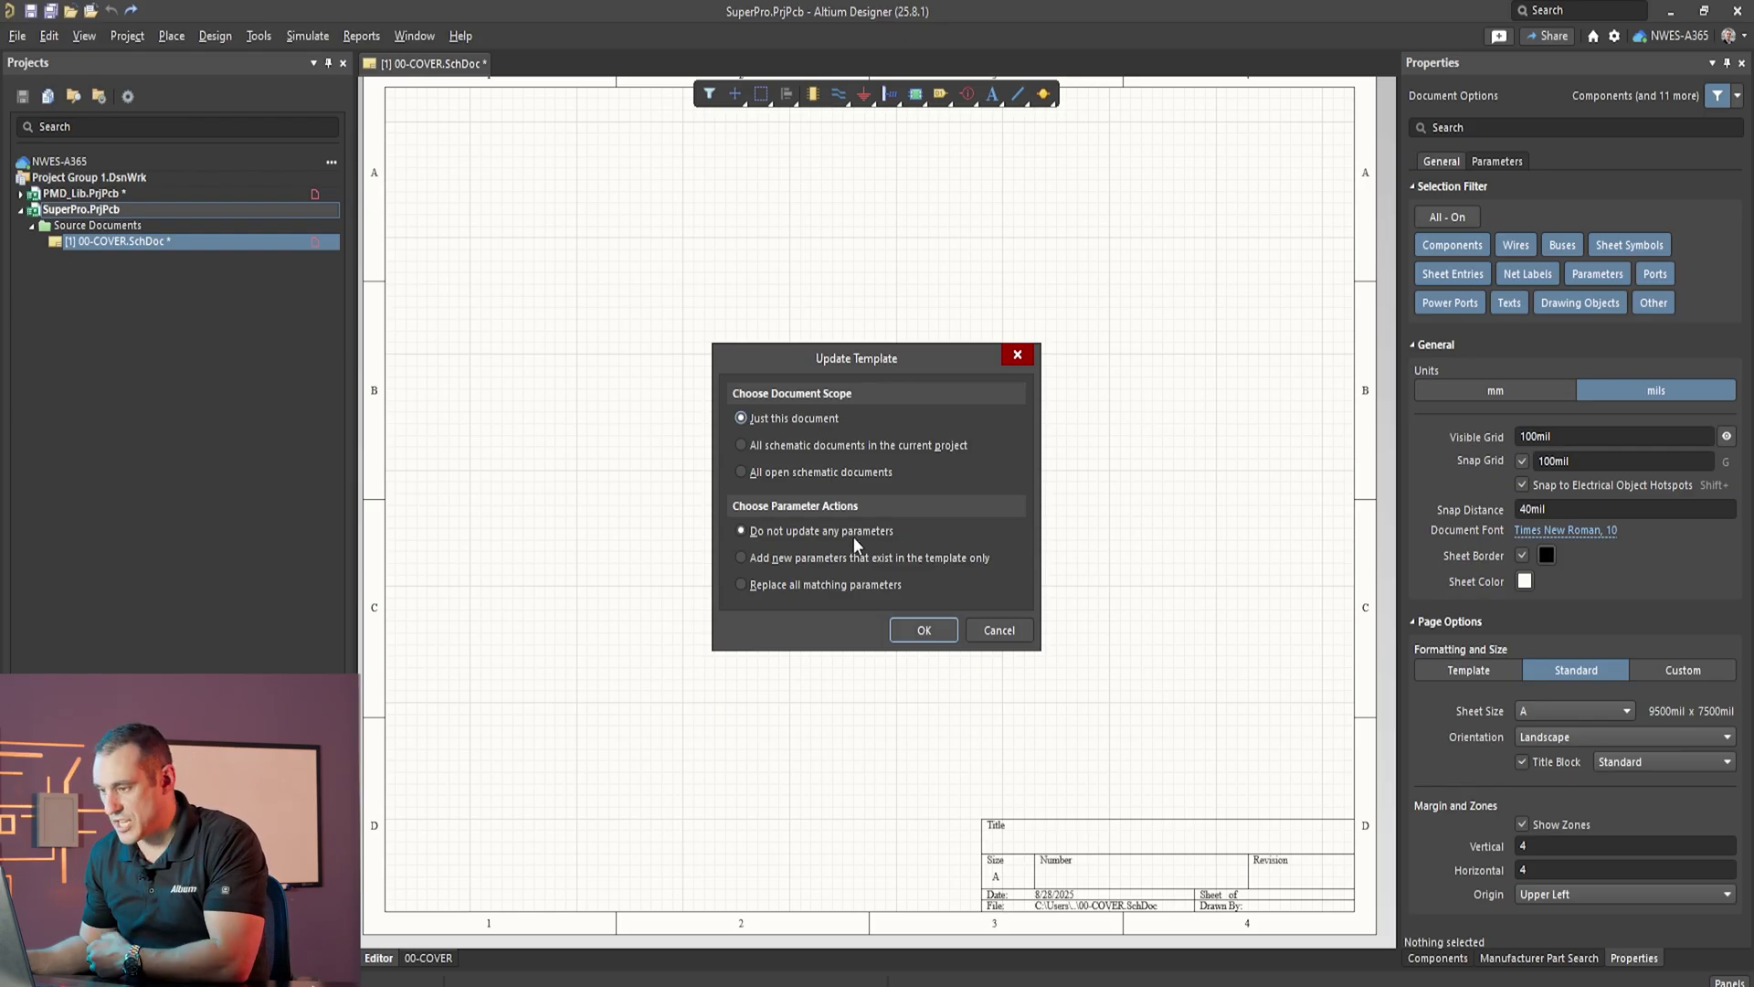
left_click(856, 584)
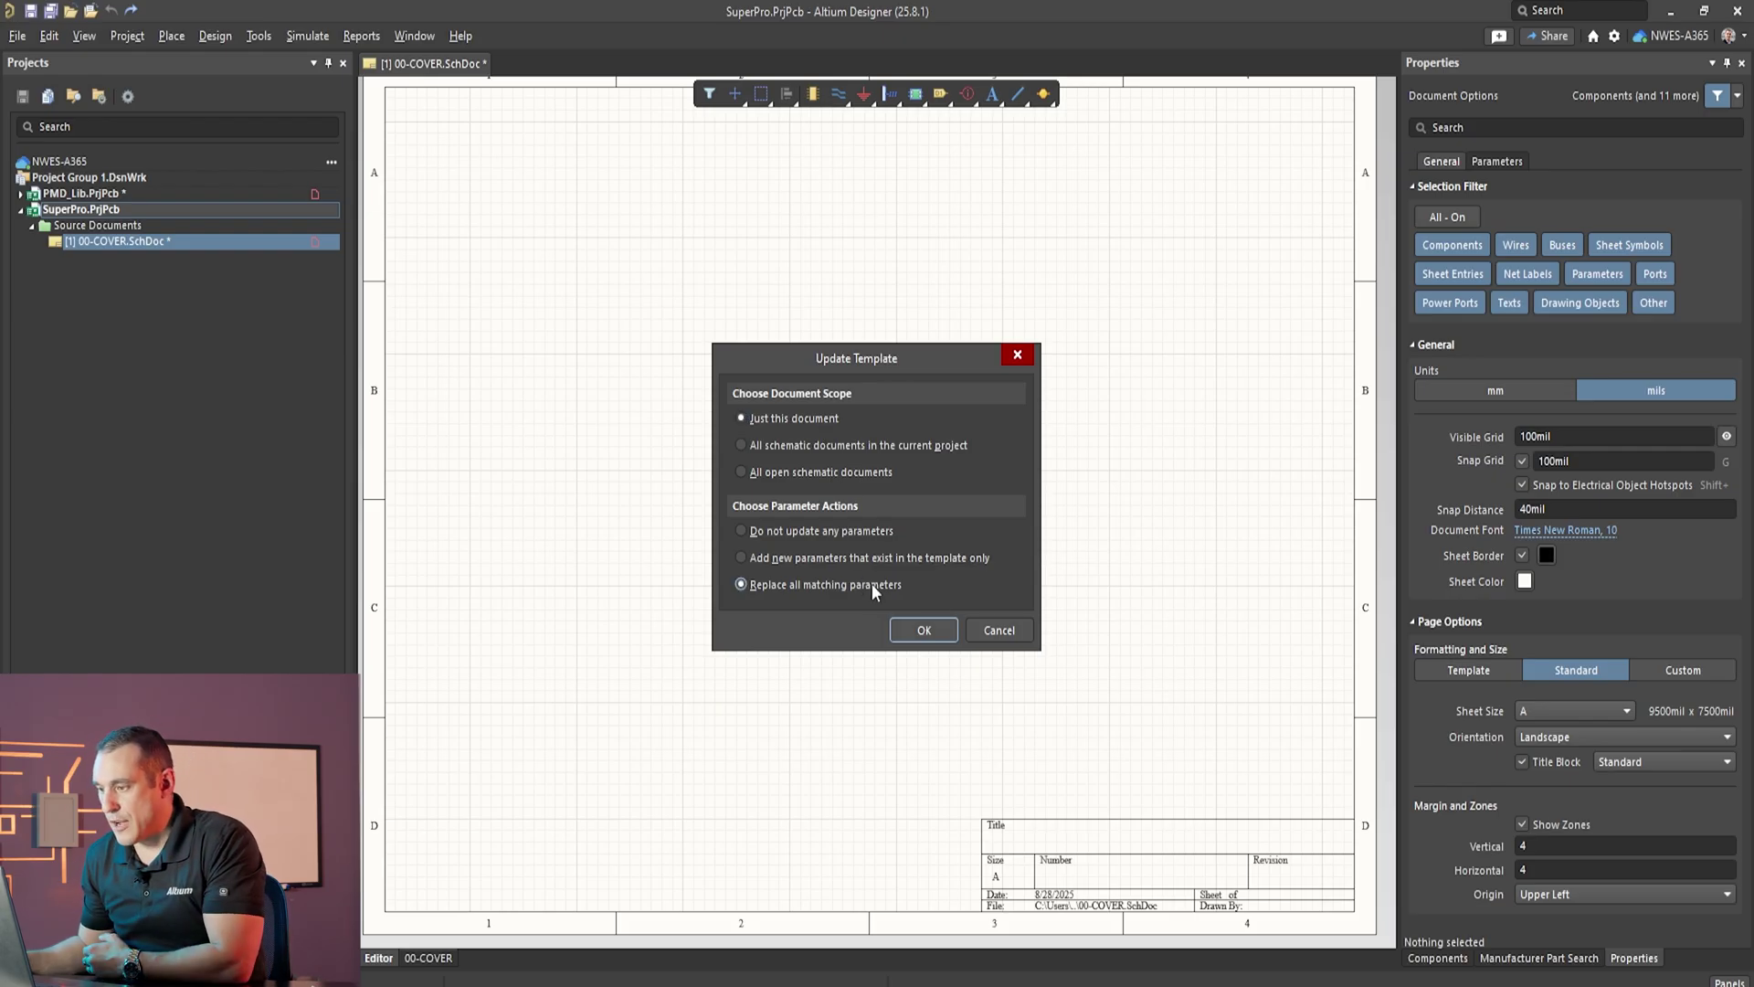
left_click(932, 631)
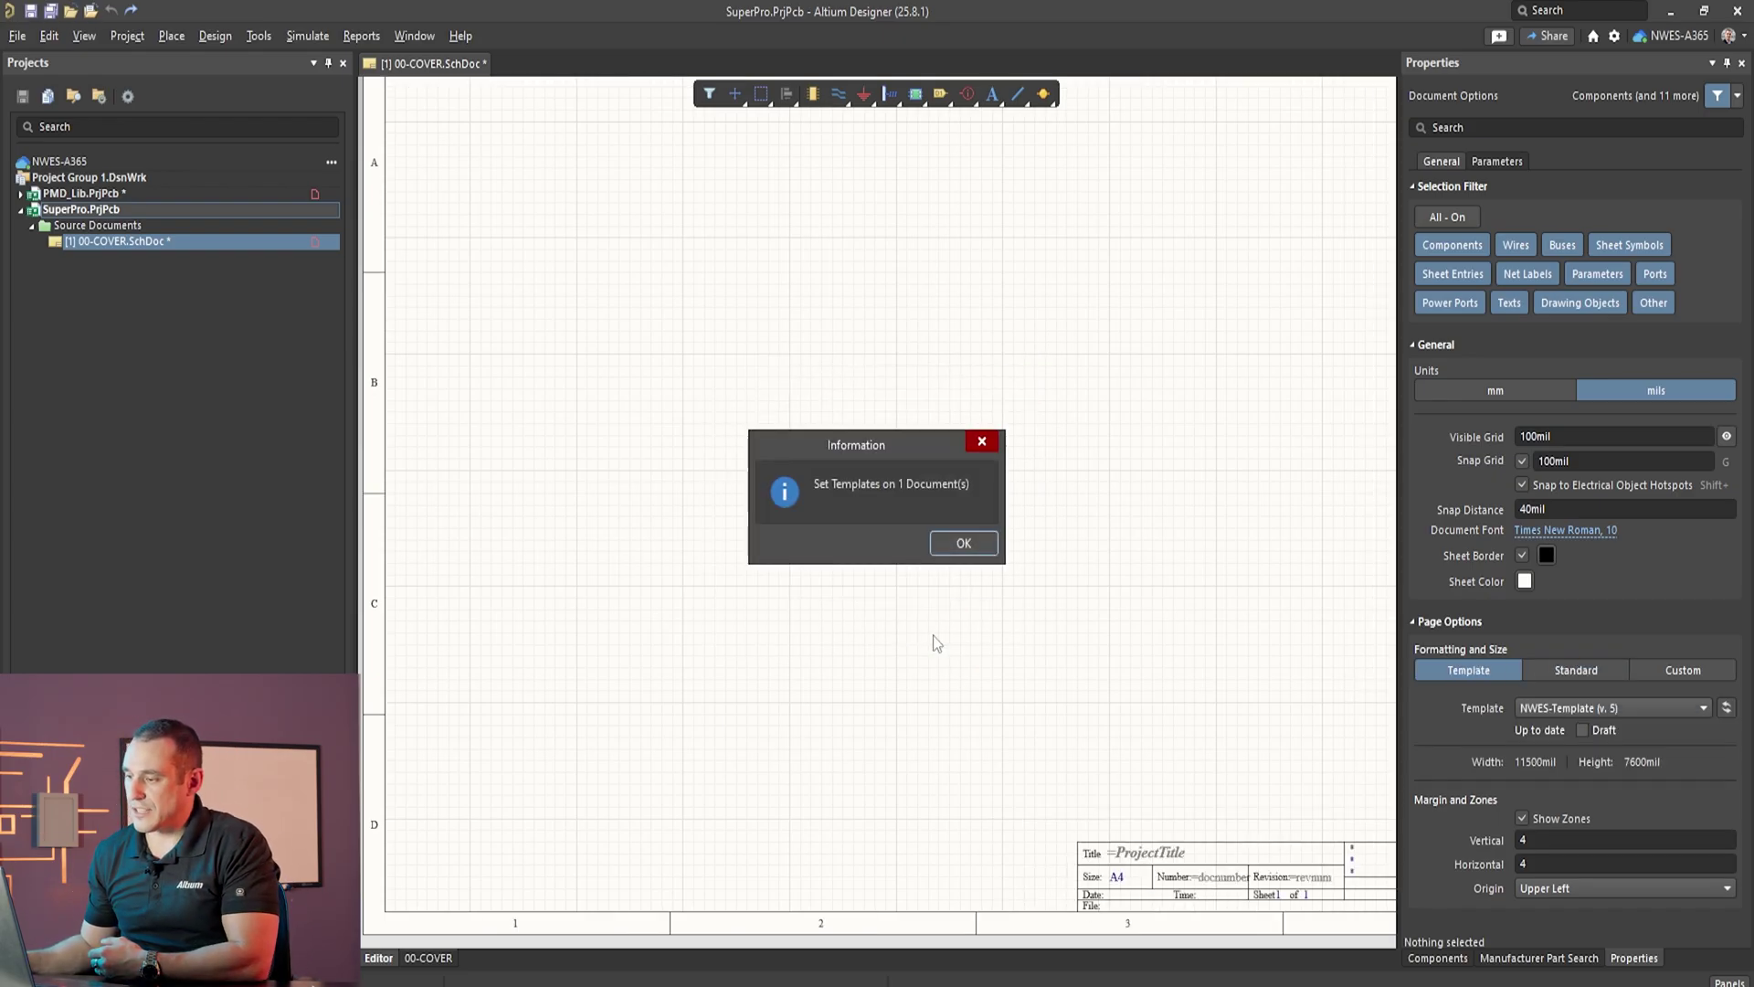
left_click(962, 543)
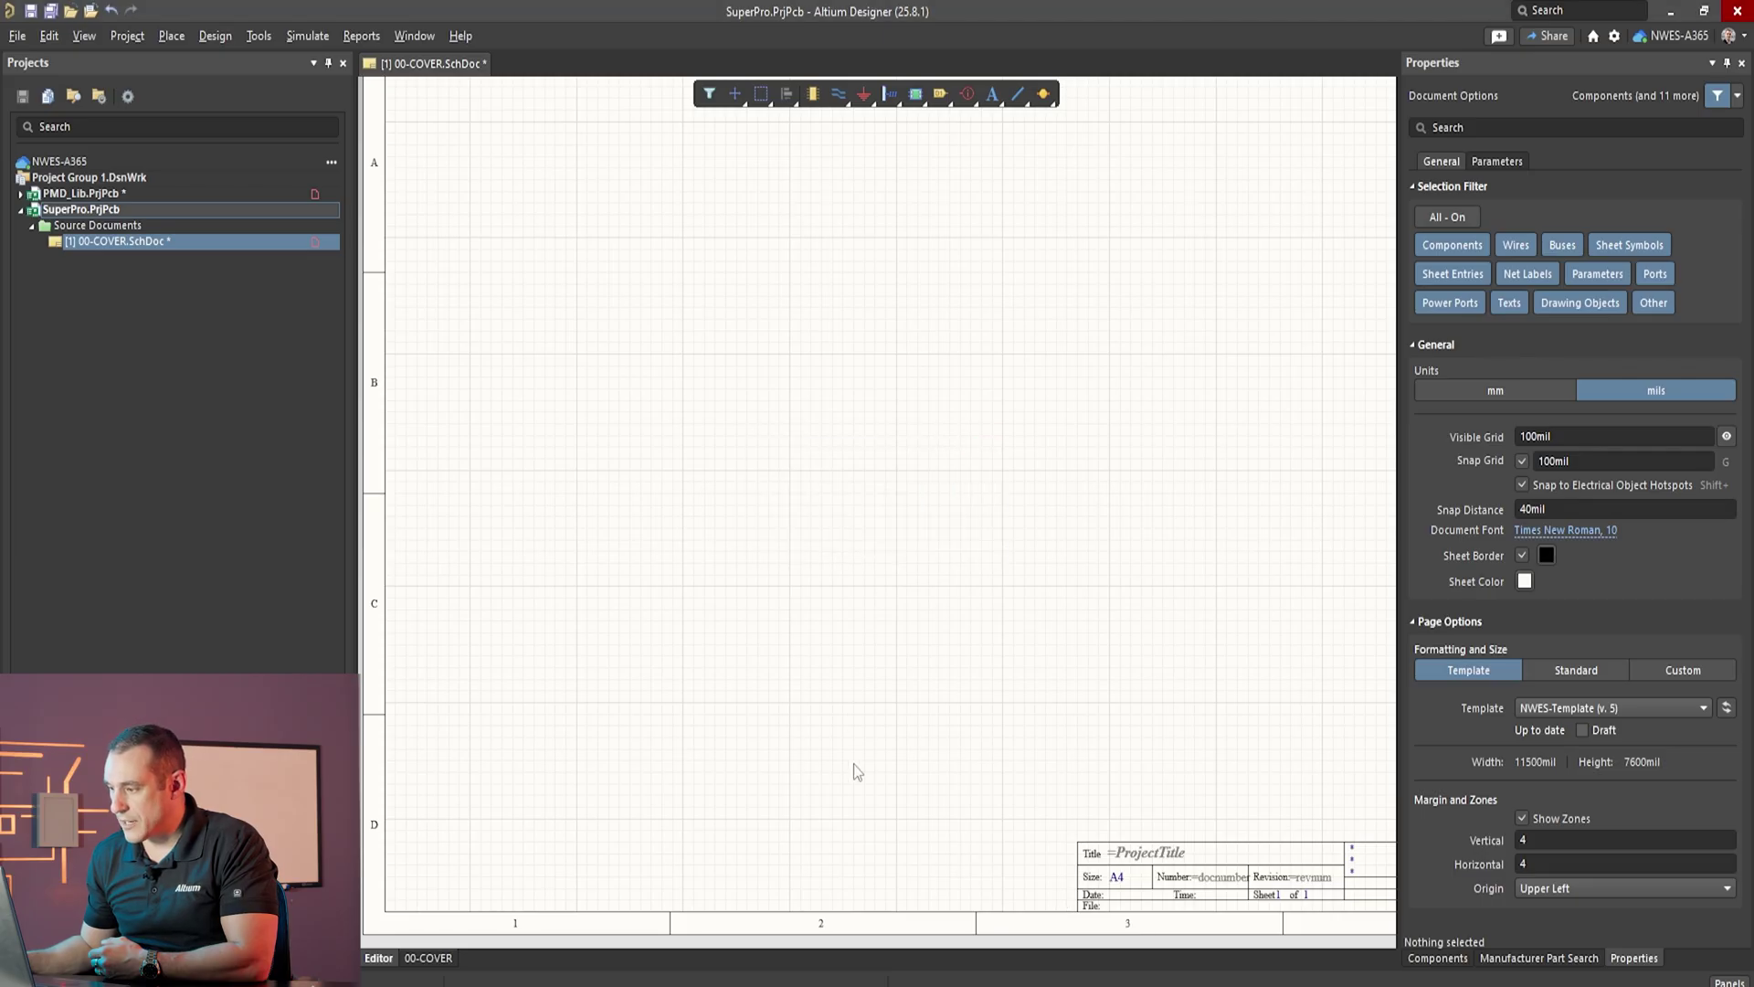
Step: Add a project parameter ProjectTitle with the value Test Pro Schematics to SuperPro.PrjPcb to fill the title block
right_click_drag(870, 842, 383, 708)
scroll(852, 776, "up", 4, "ctrl")
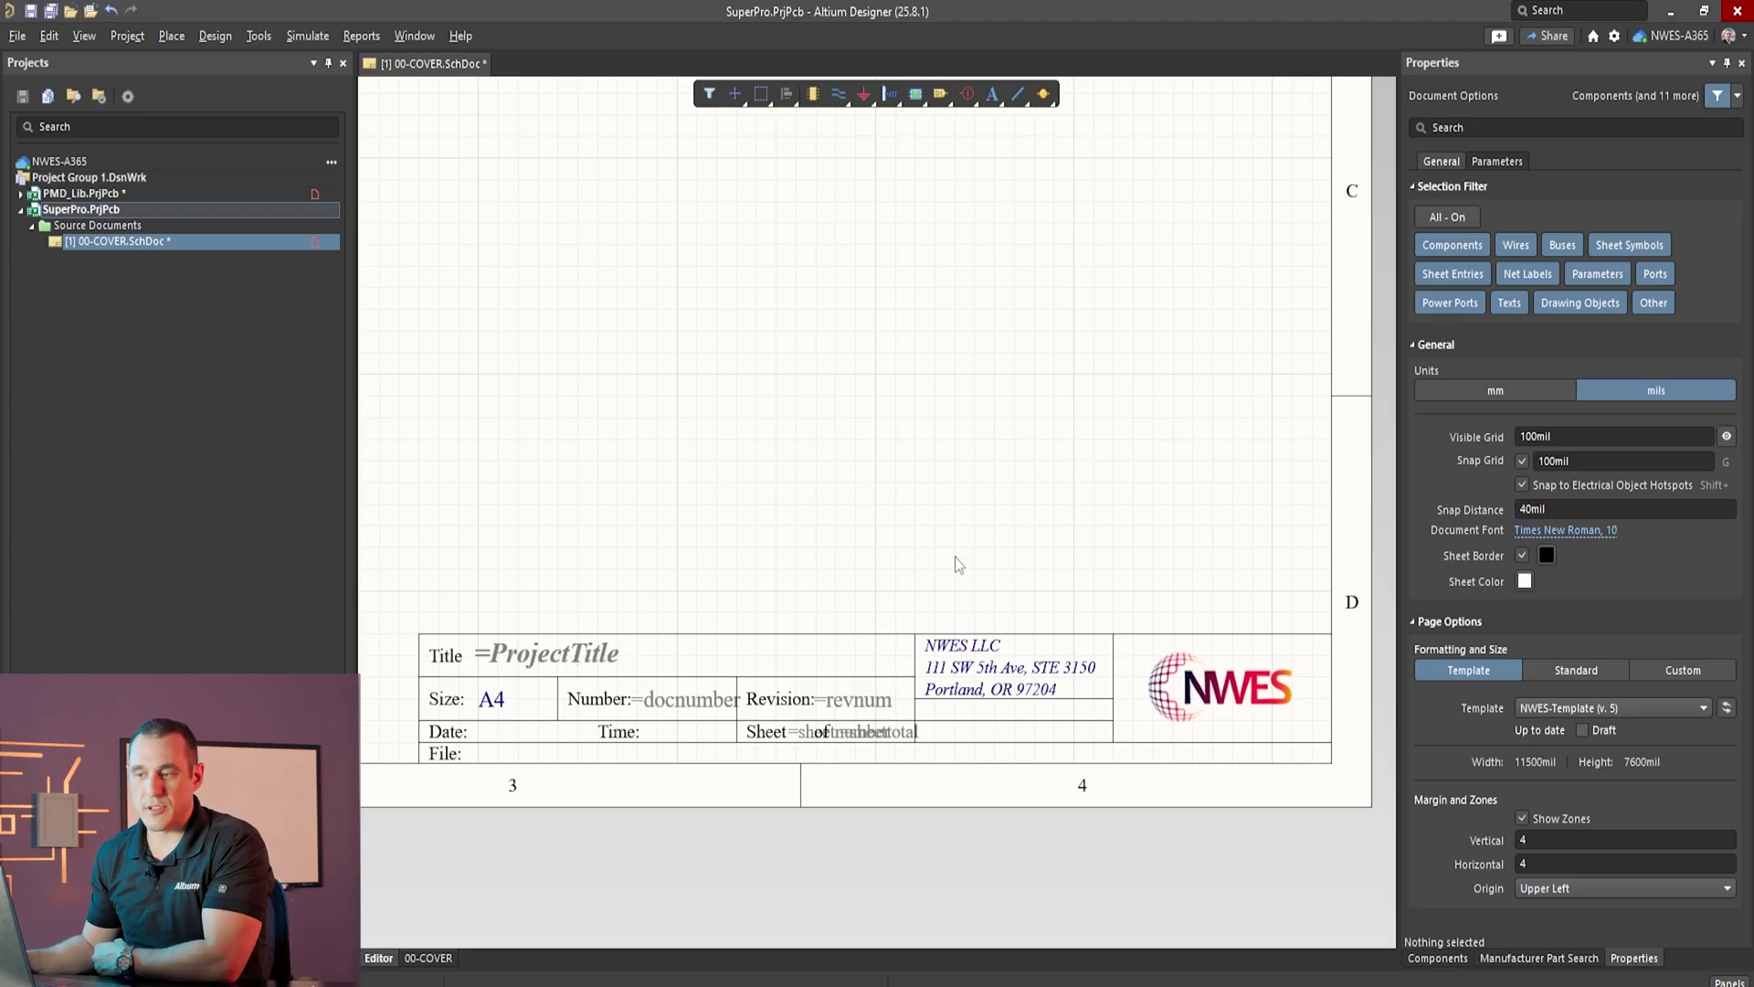
right_click(88, 210)
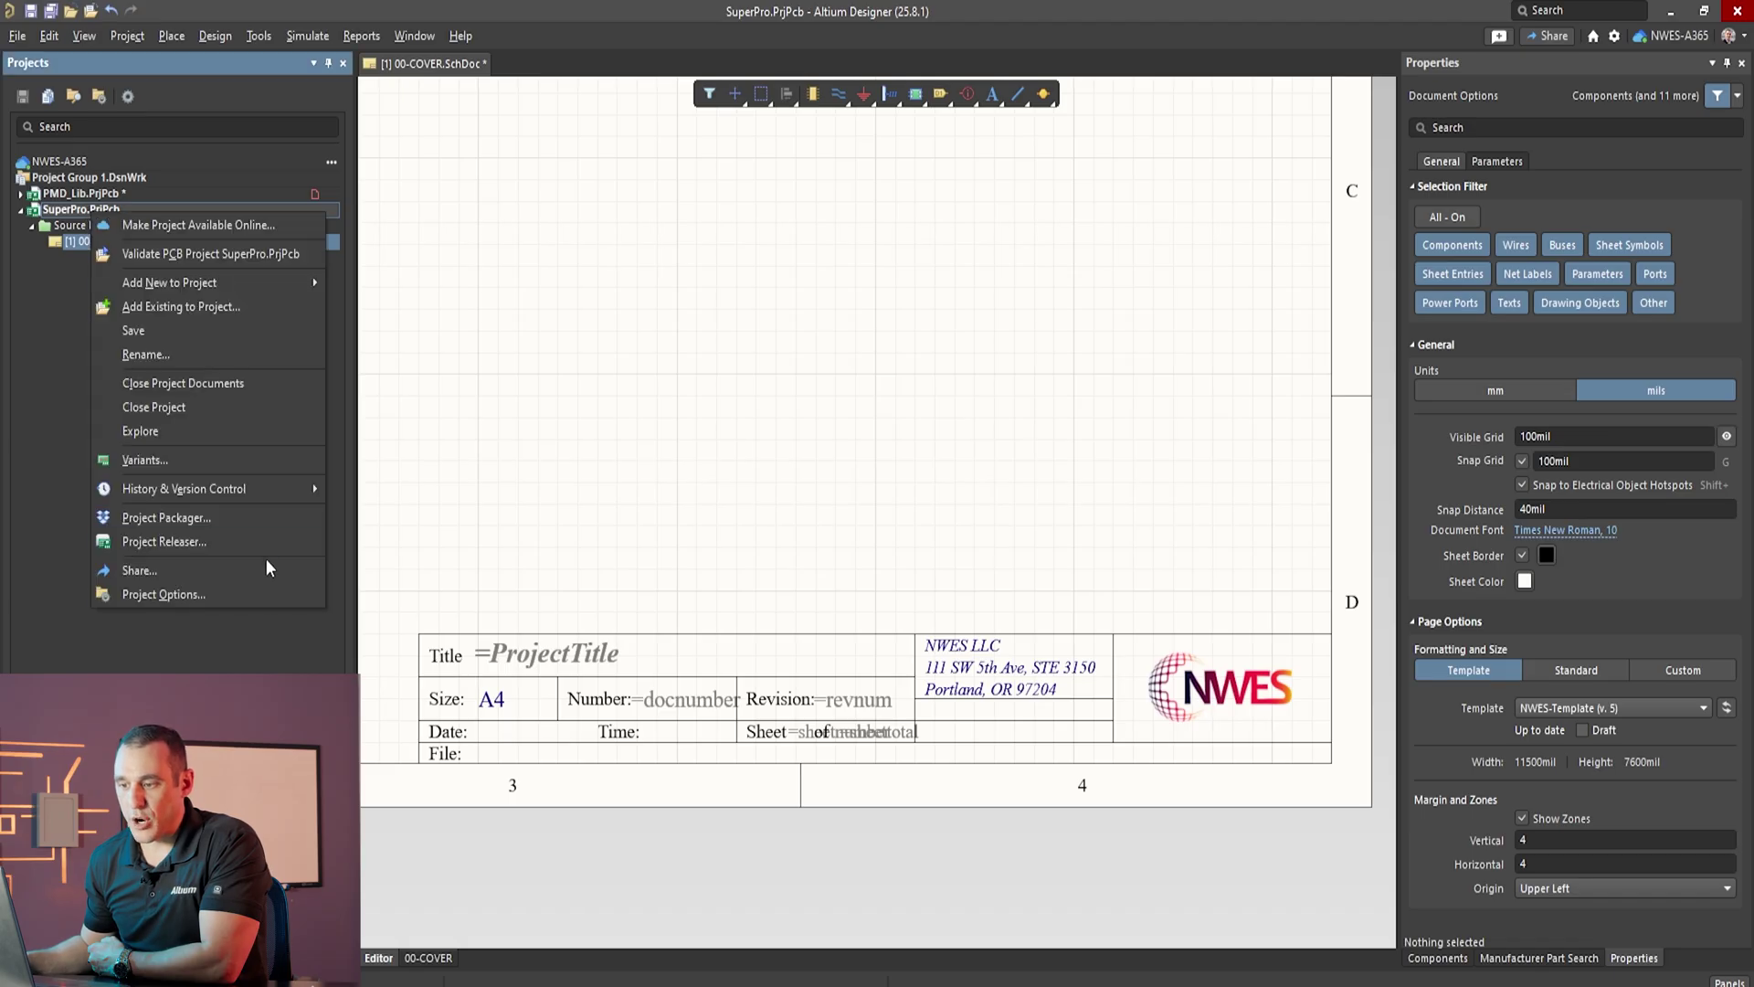
left_click(261, 594)
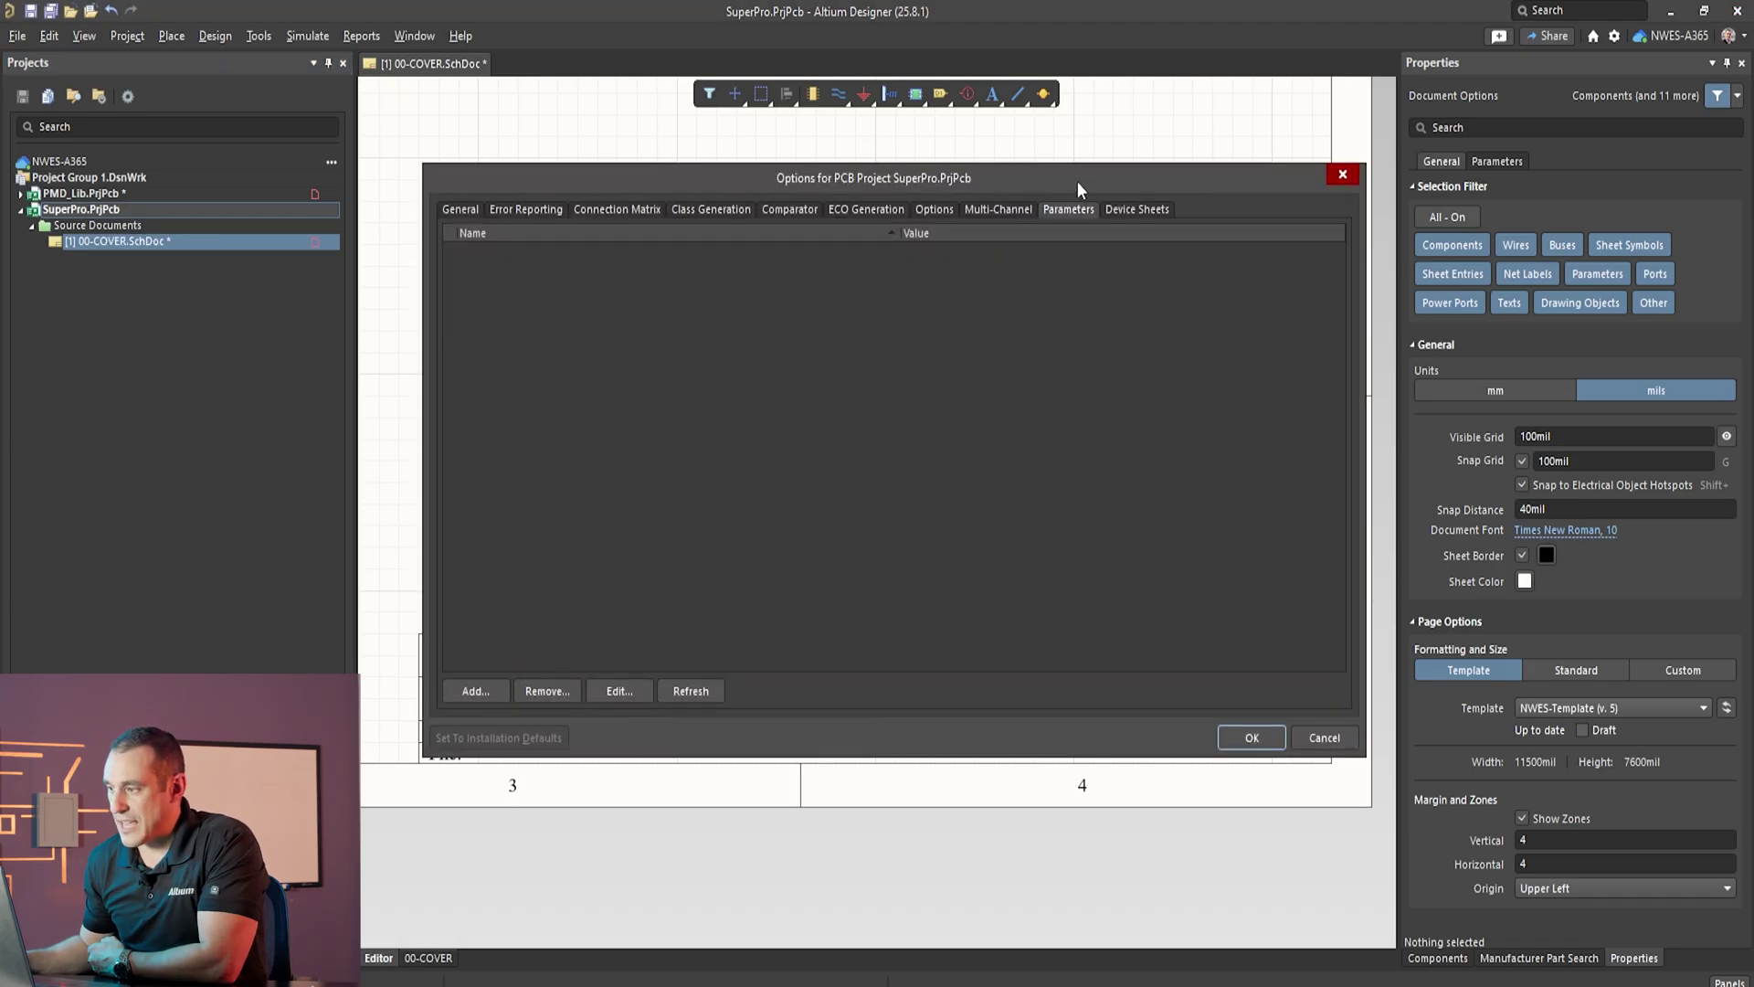
left_click(471, 691)
type("ProjectTitle")
key("Tab")
type("Test Pro Schematics")
left_click(989, 548)
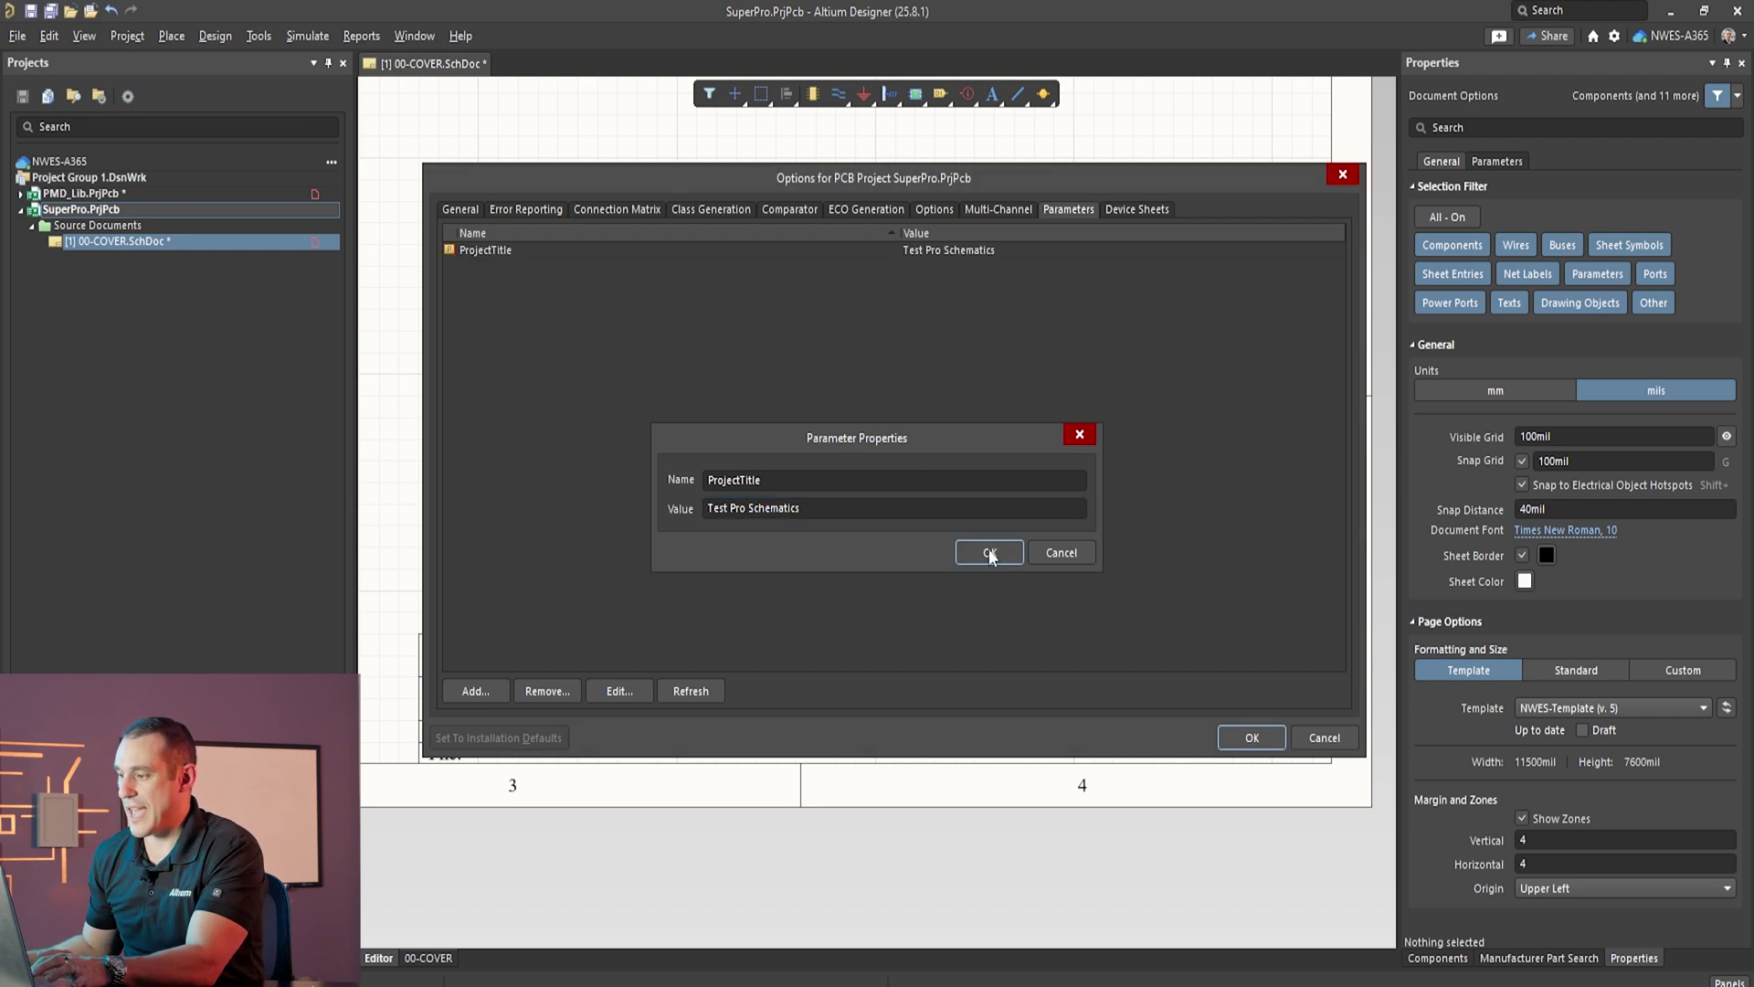
left_click(1254, 738)
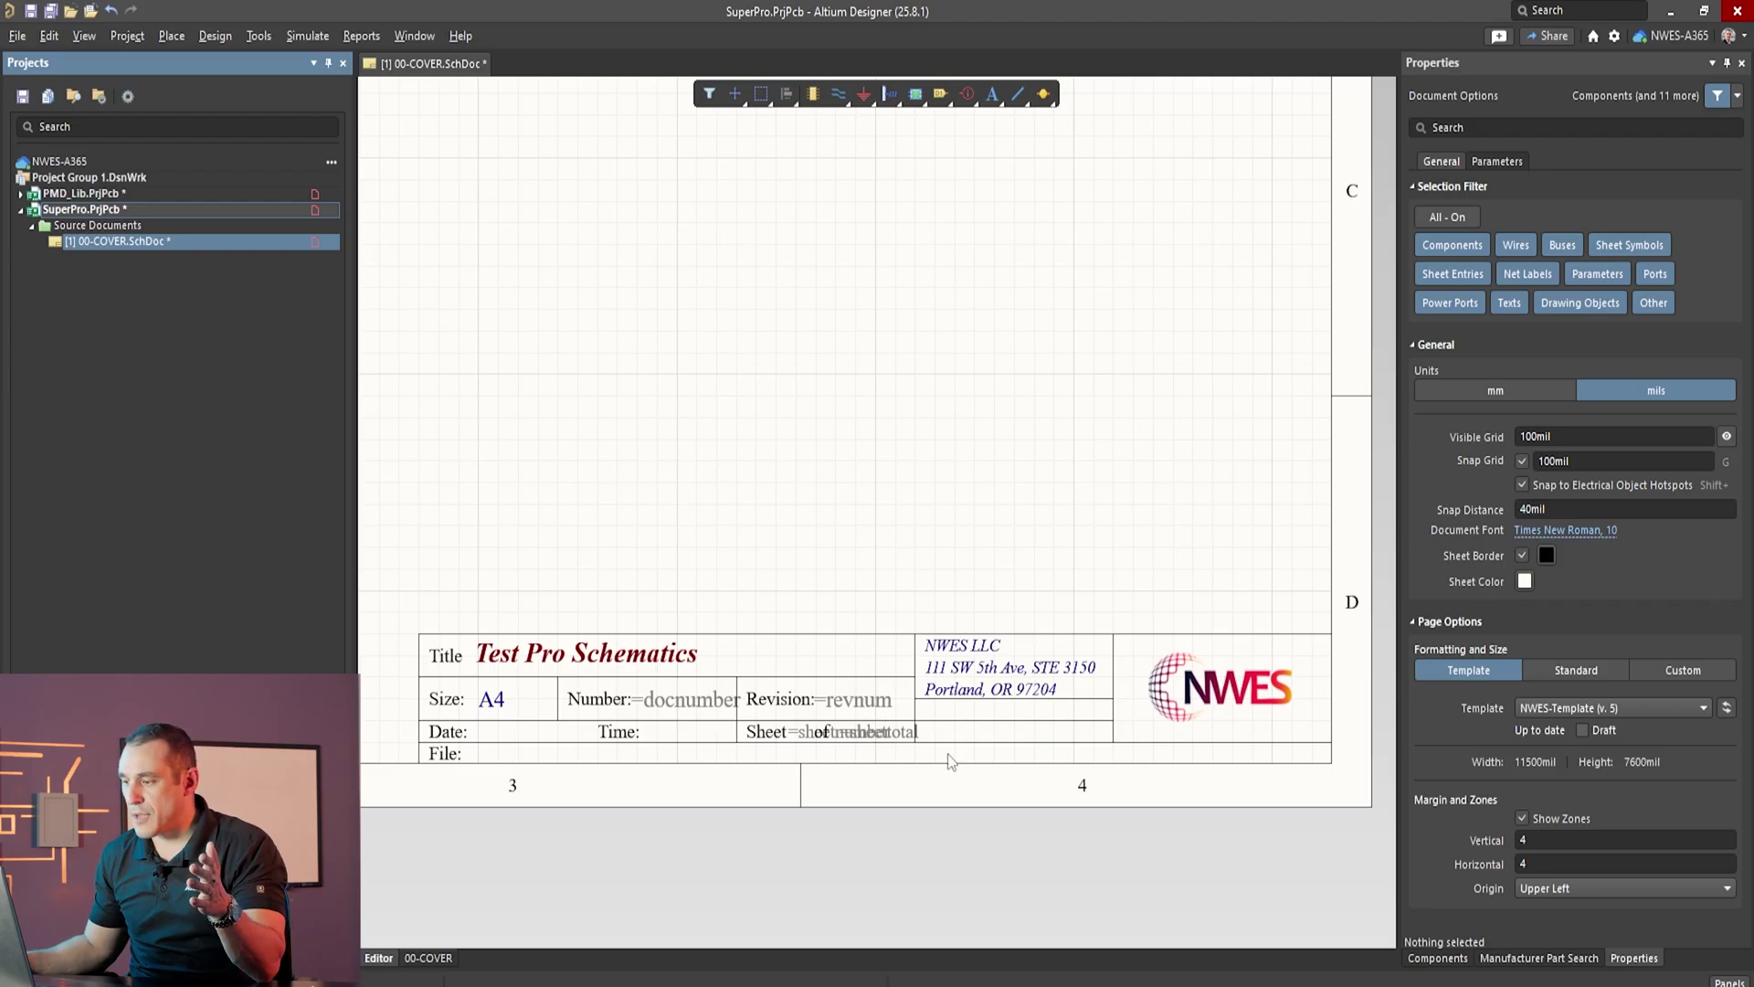
Step: Draw a wide table cell in the sheet's upper-right corner with a line running from the right border to the top border
scroll(803, 692, "down", 1, "ctrl")
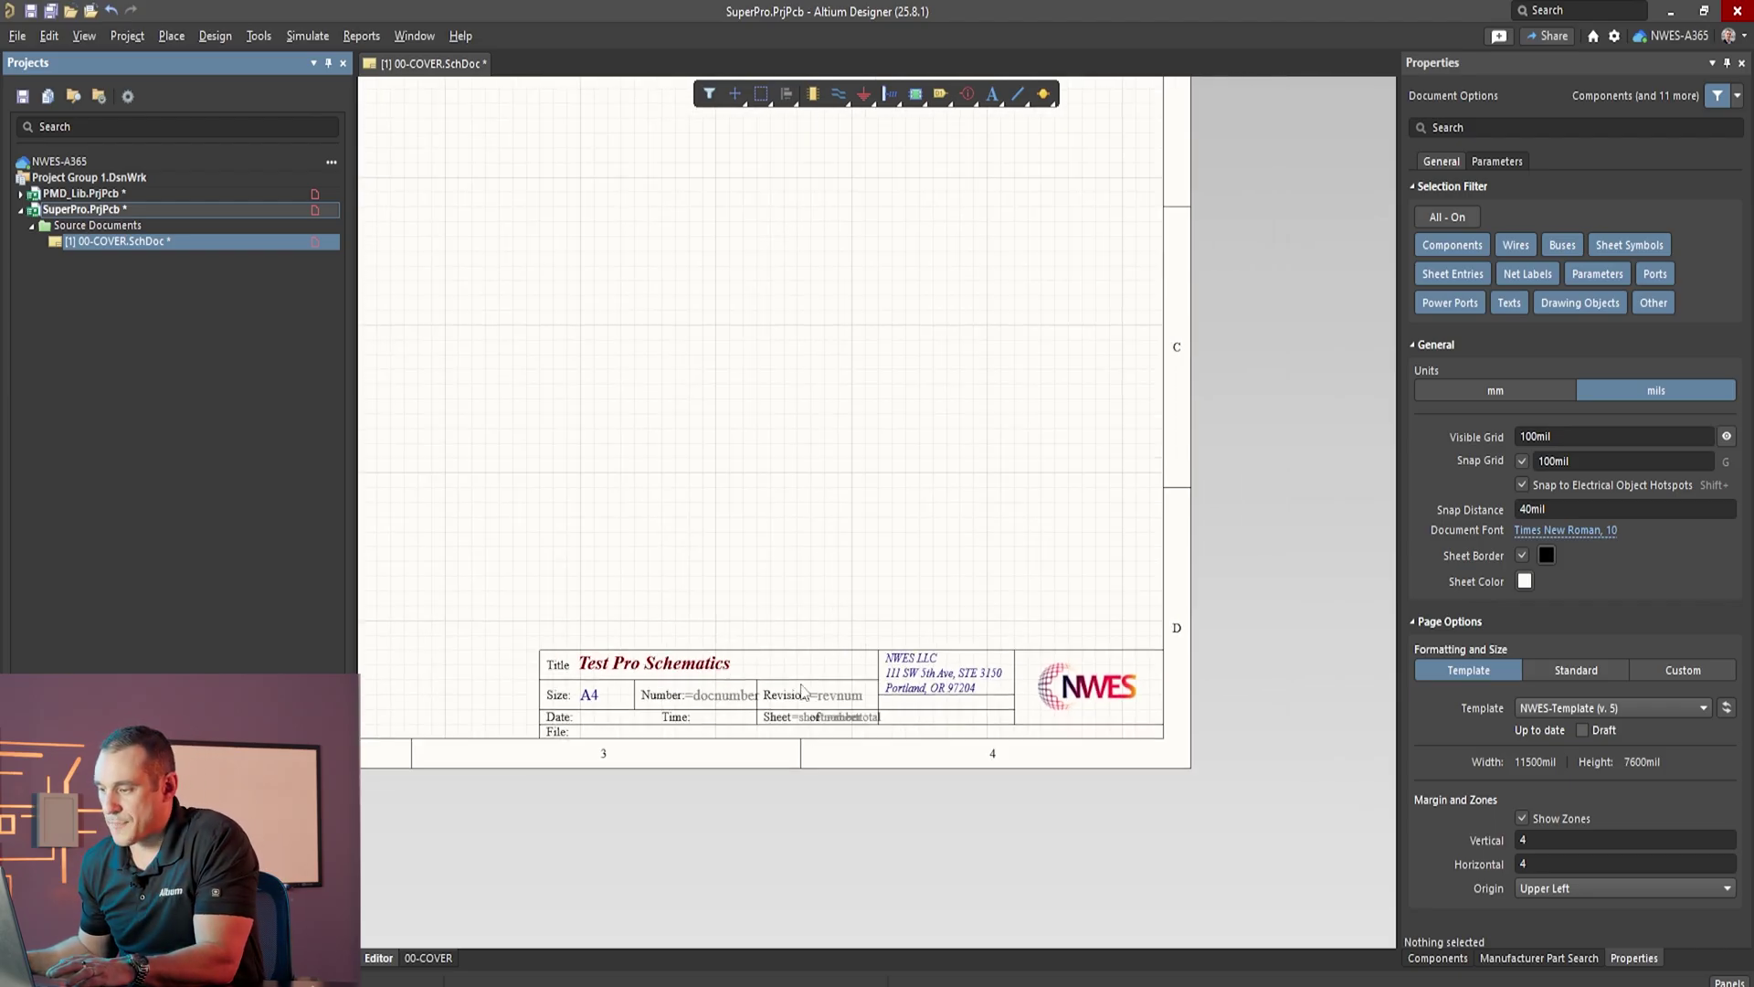
scroll(771, 615, "down", 3, "ctrl")
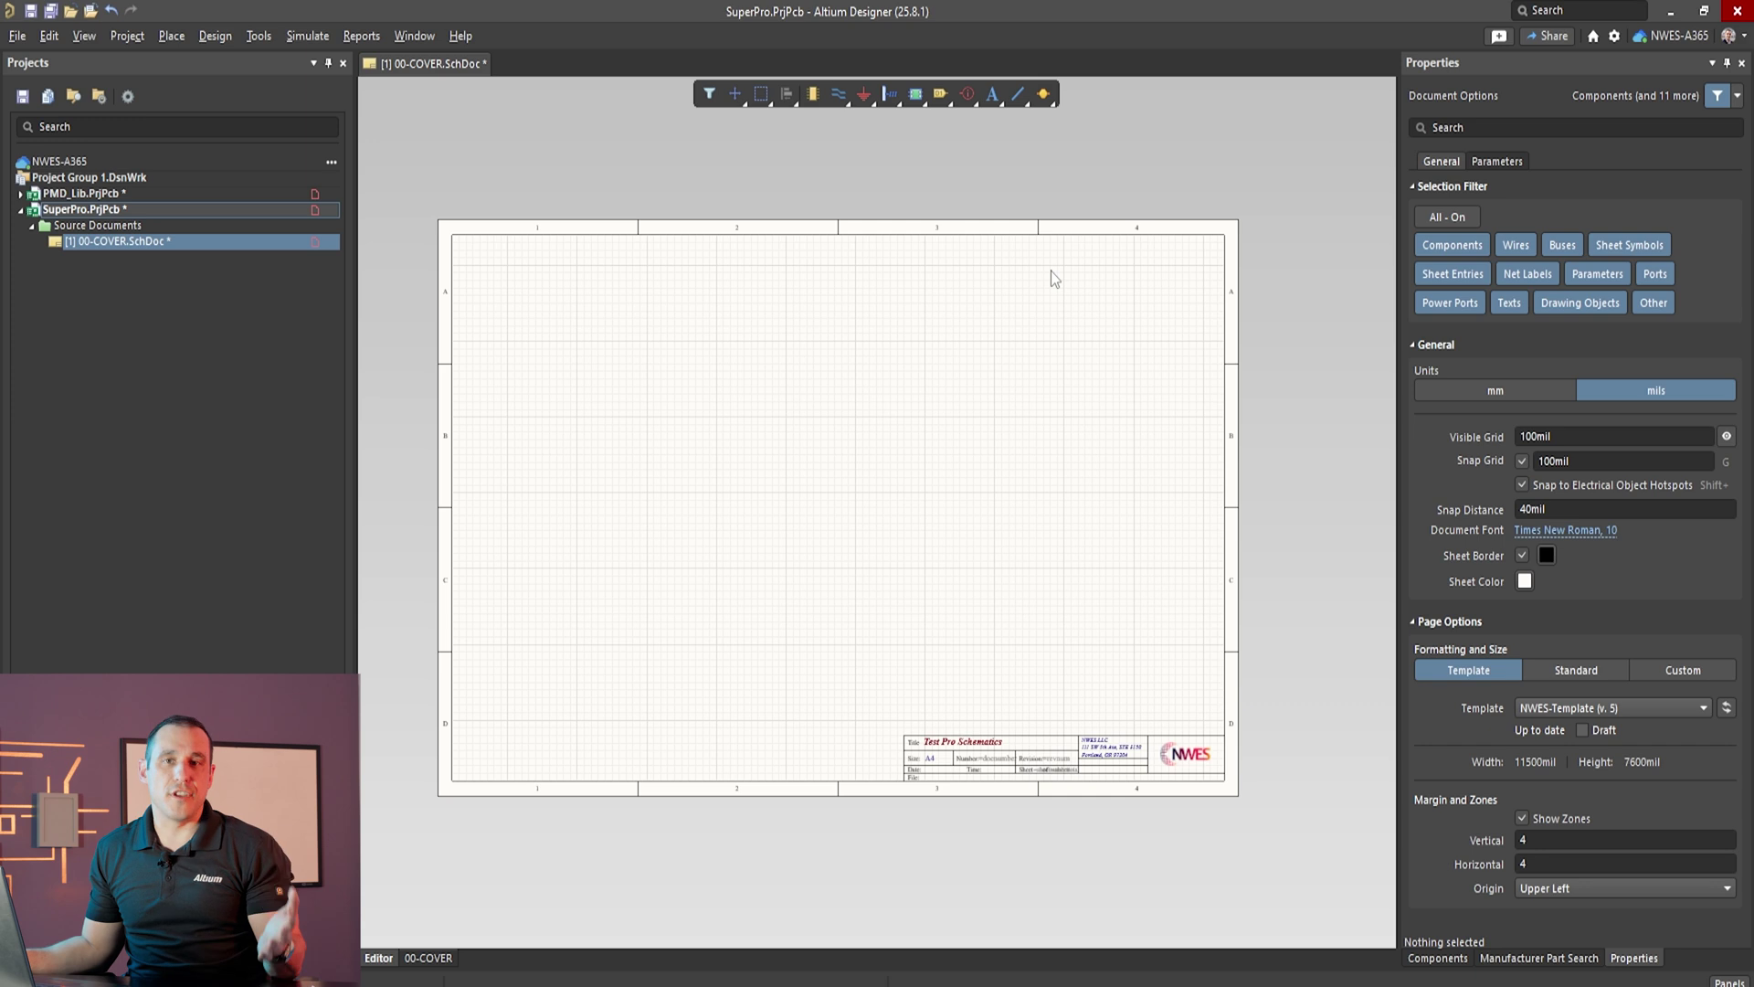
left_click(1018, 93)
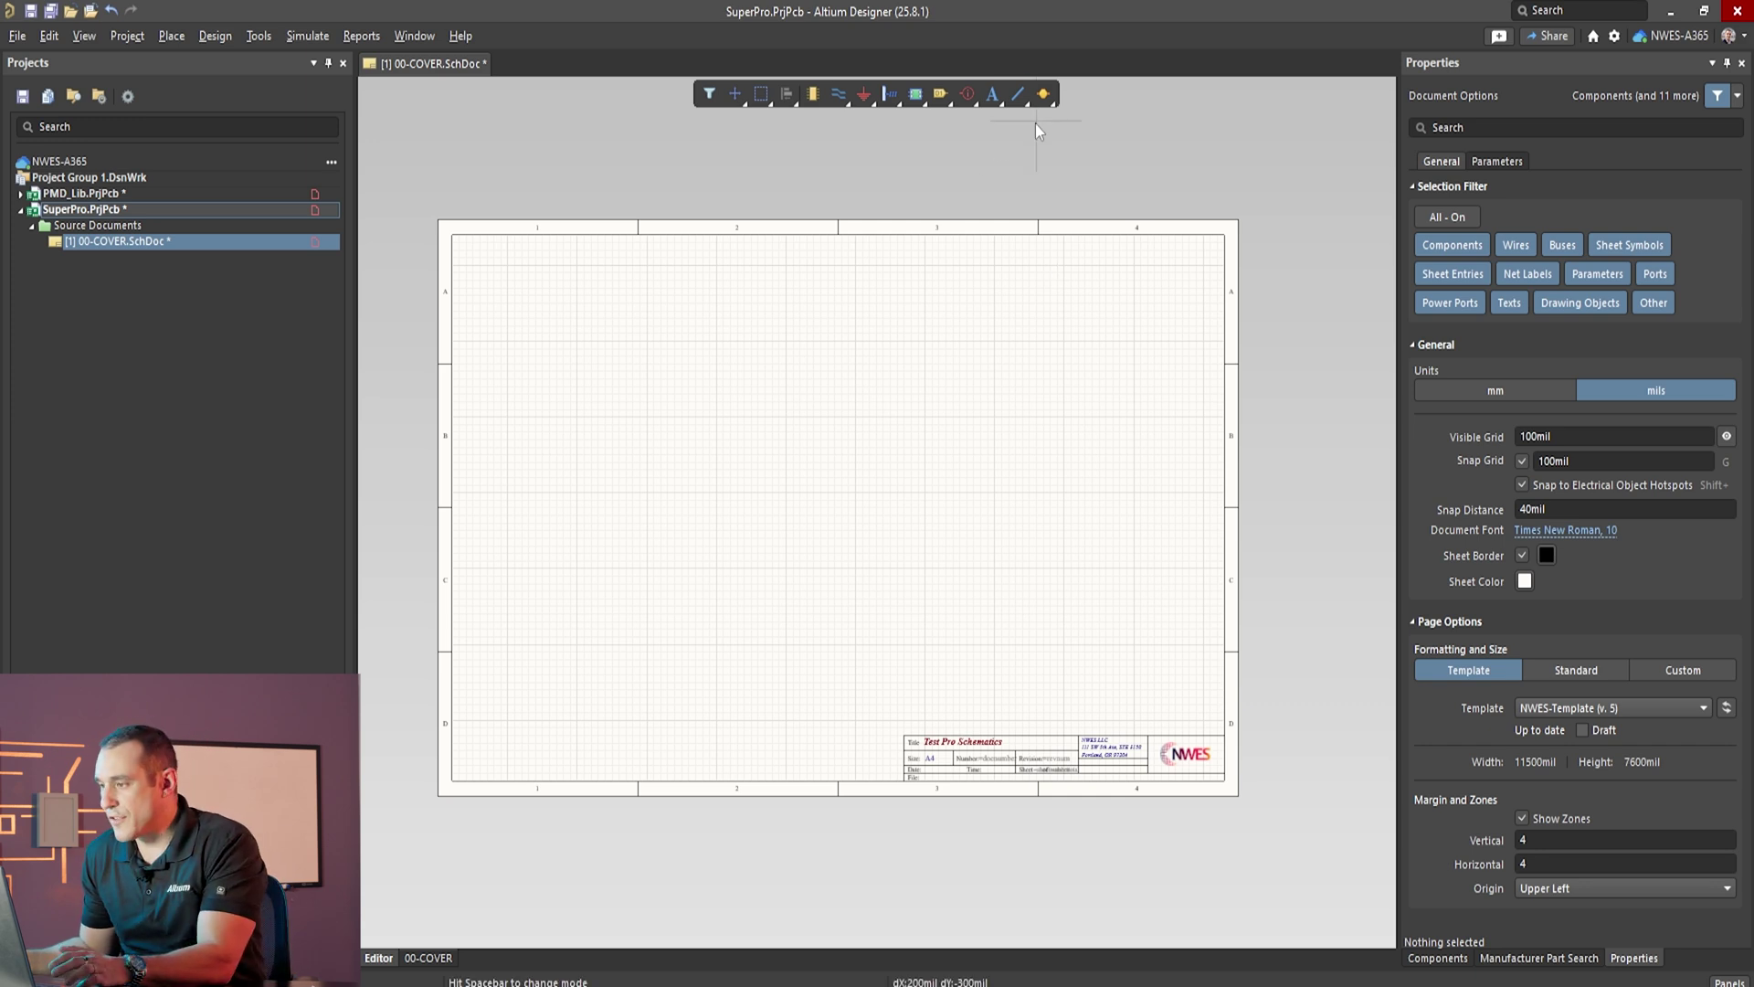
scroll(1195, 247, "up", 1, "ctrl")
scroll(1195, 246, "up", 2, "ctrl")
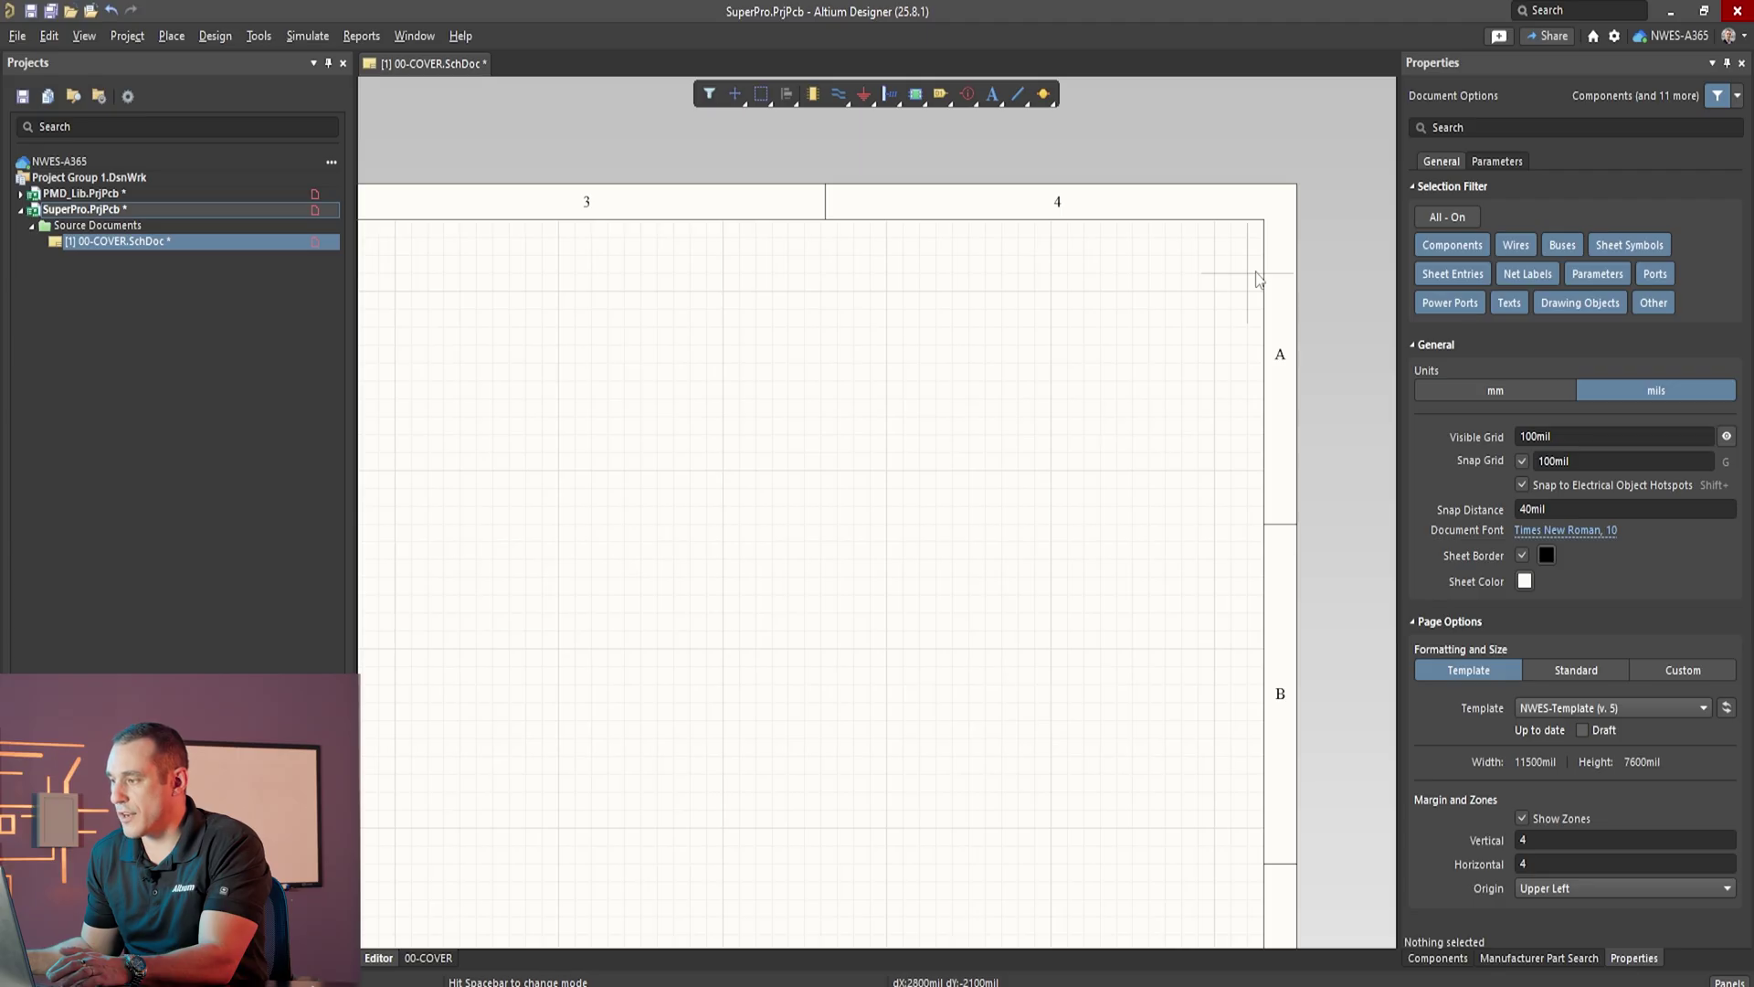
left_click(1257, 271)
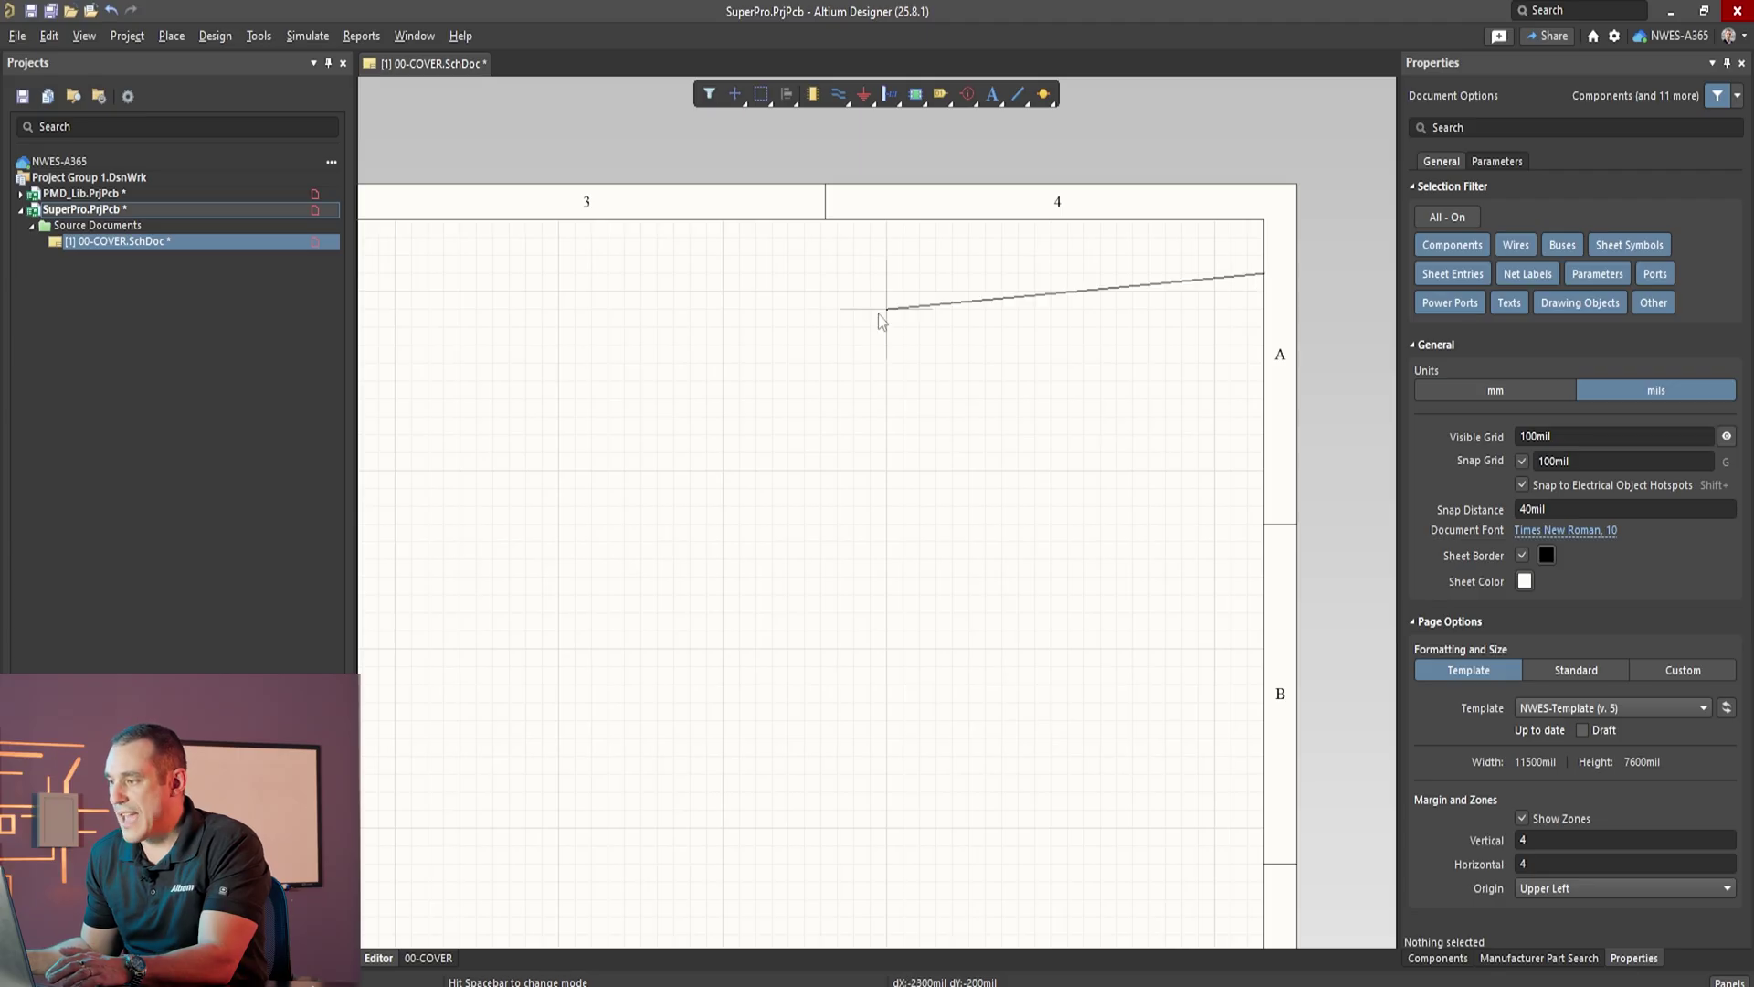
left_click(825, 282)
left_click(821, 220)
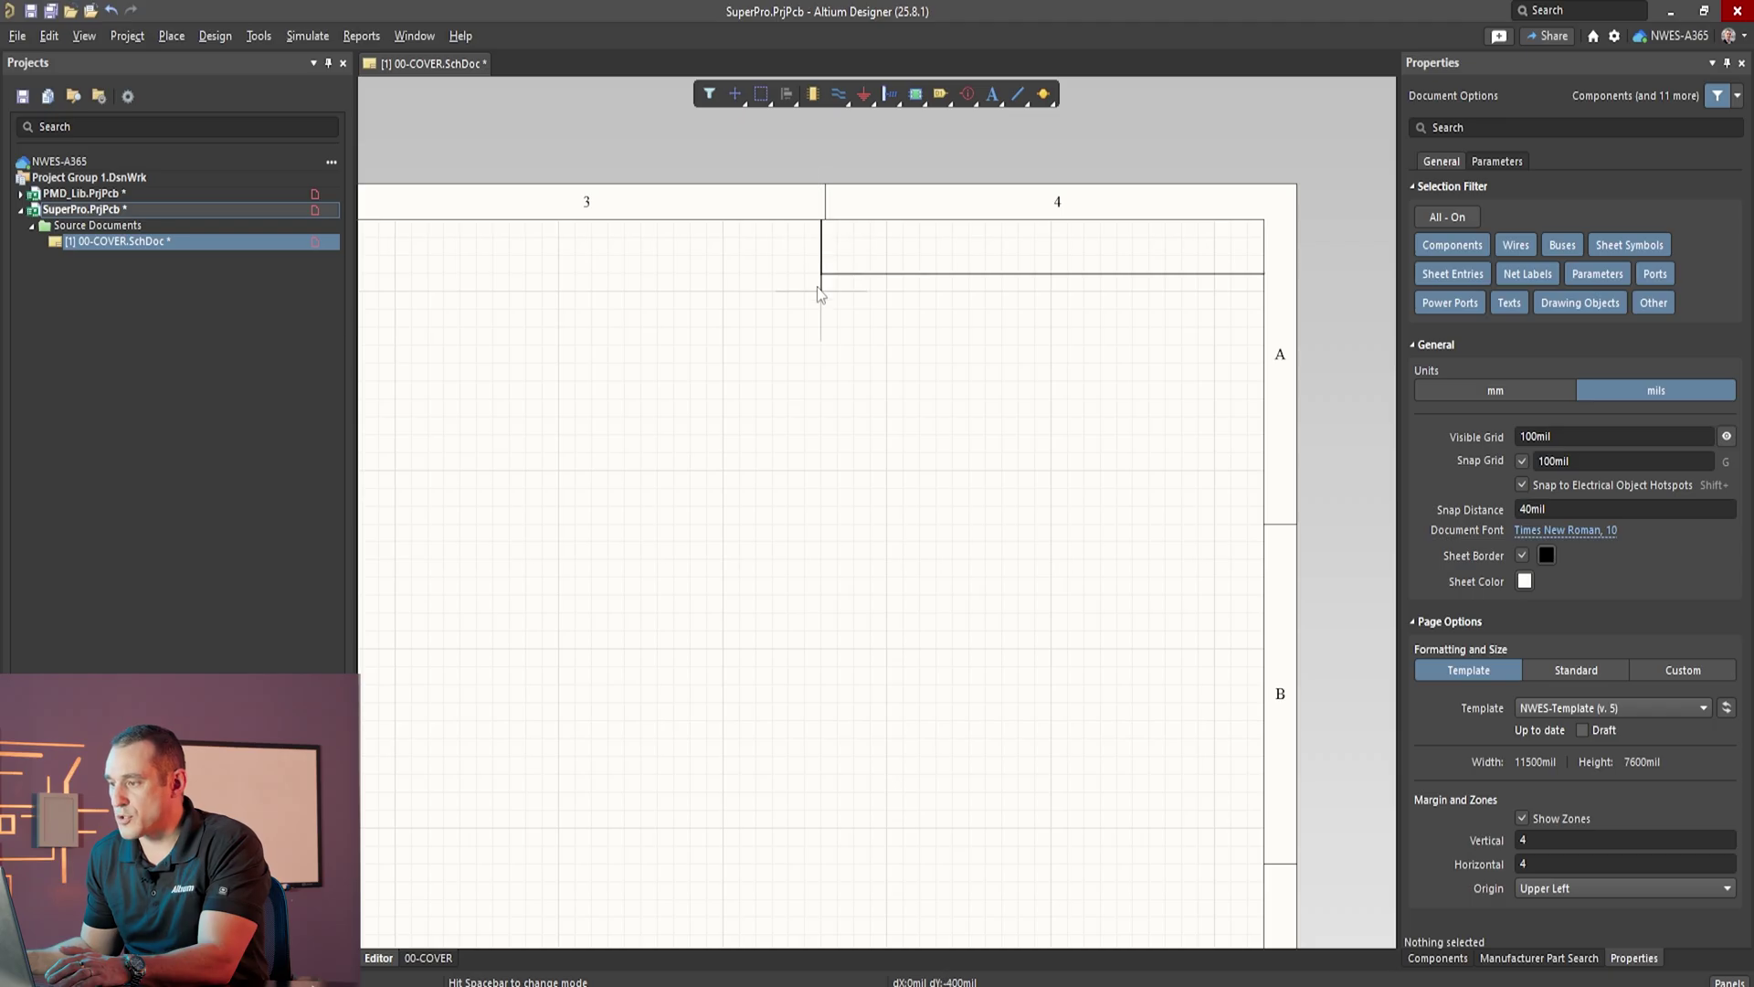
Step: Draw a narrower cell of the same height to the left of the wide cell, ending its line at the top border
left_click(819, 280)
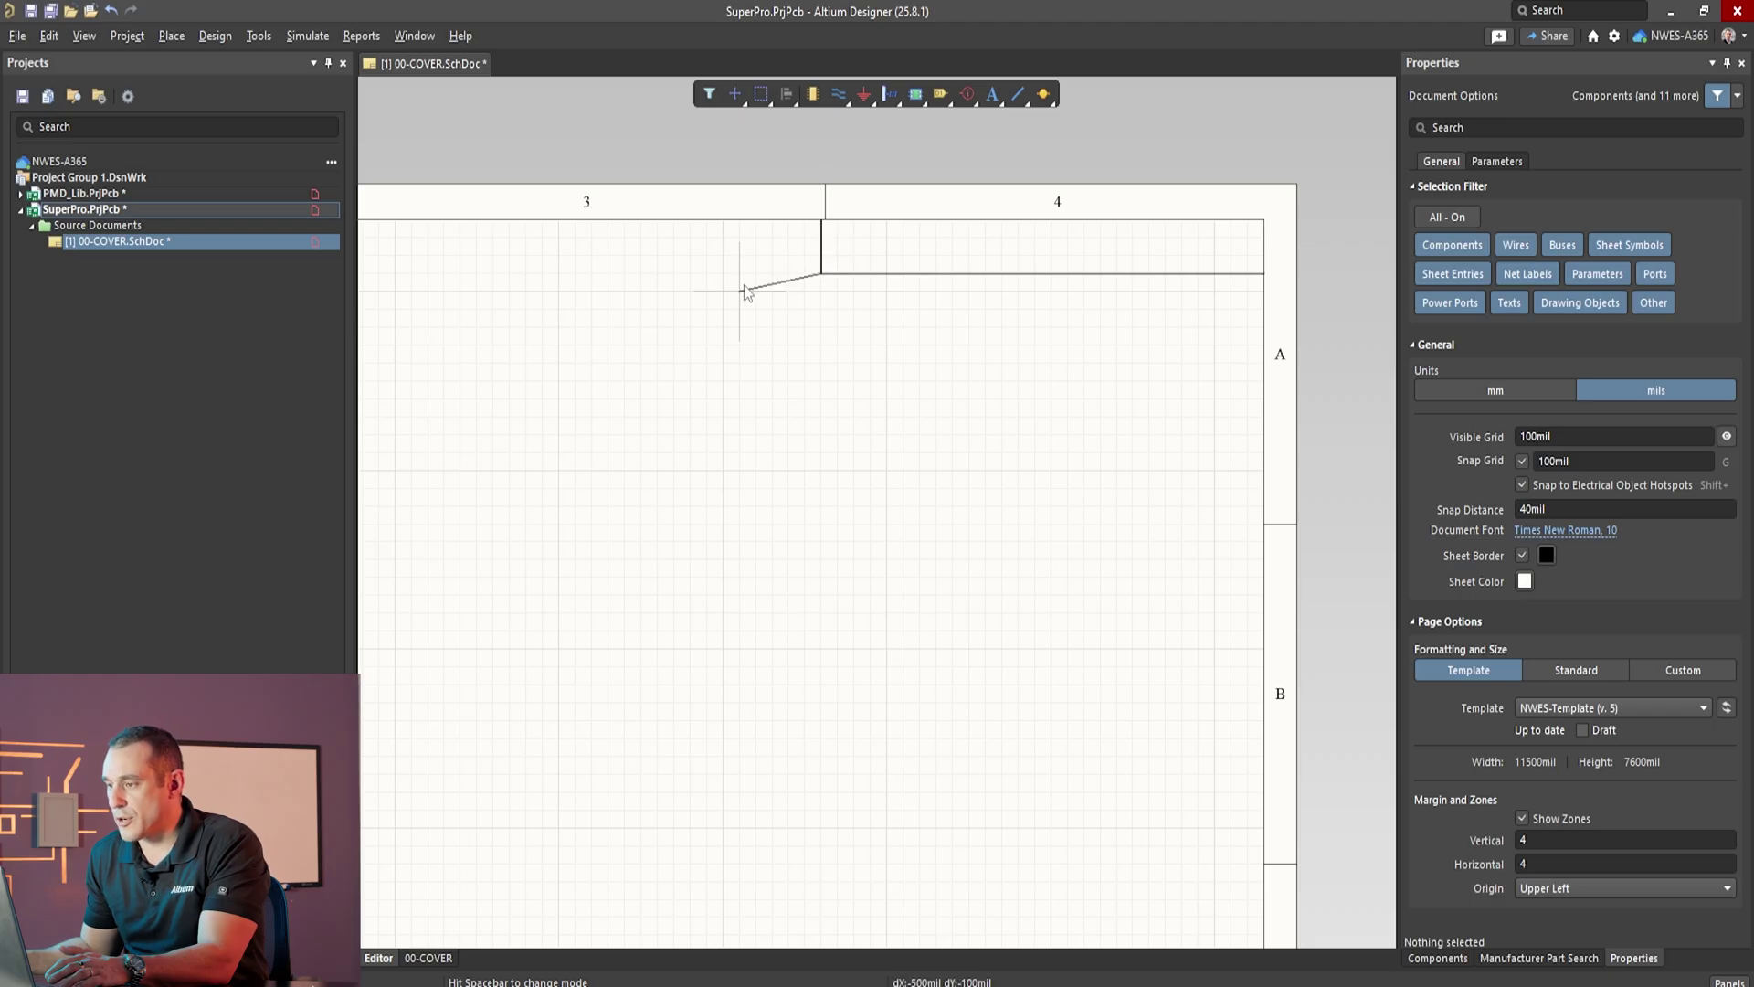
left_click(674, 278)
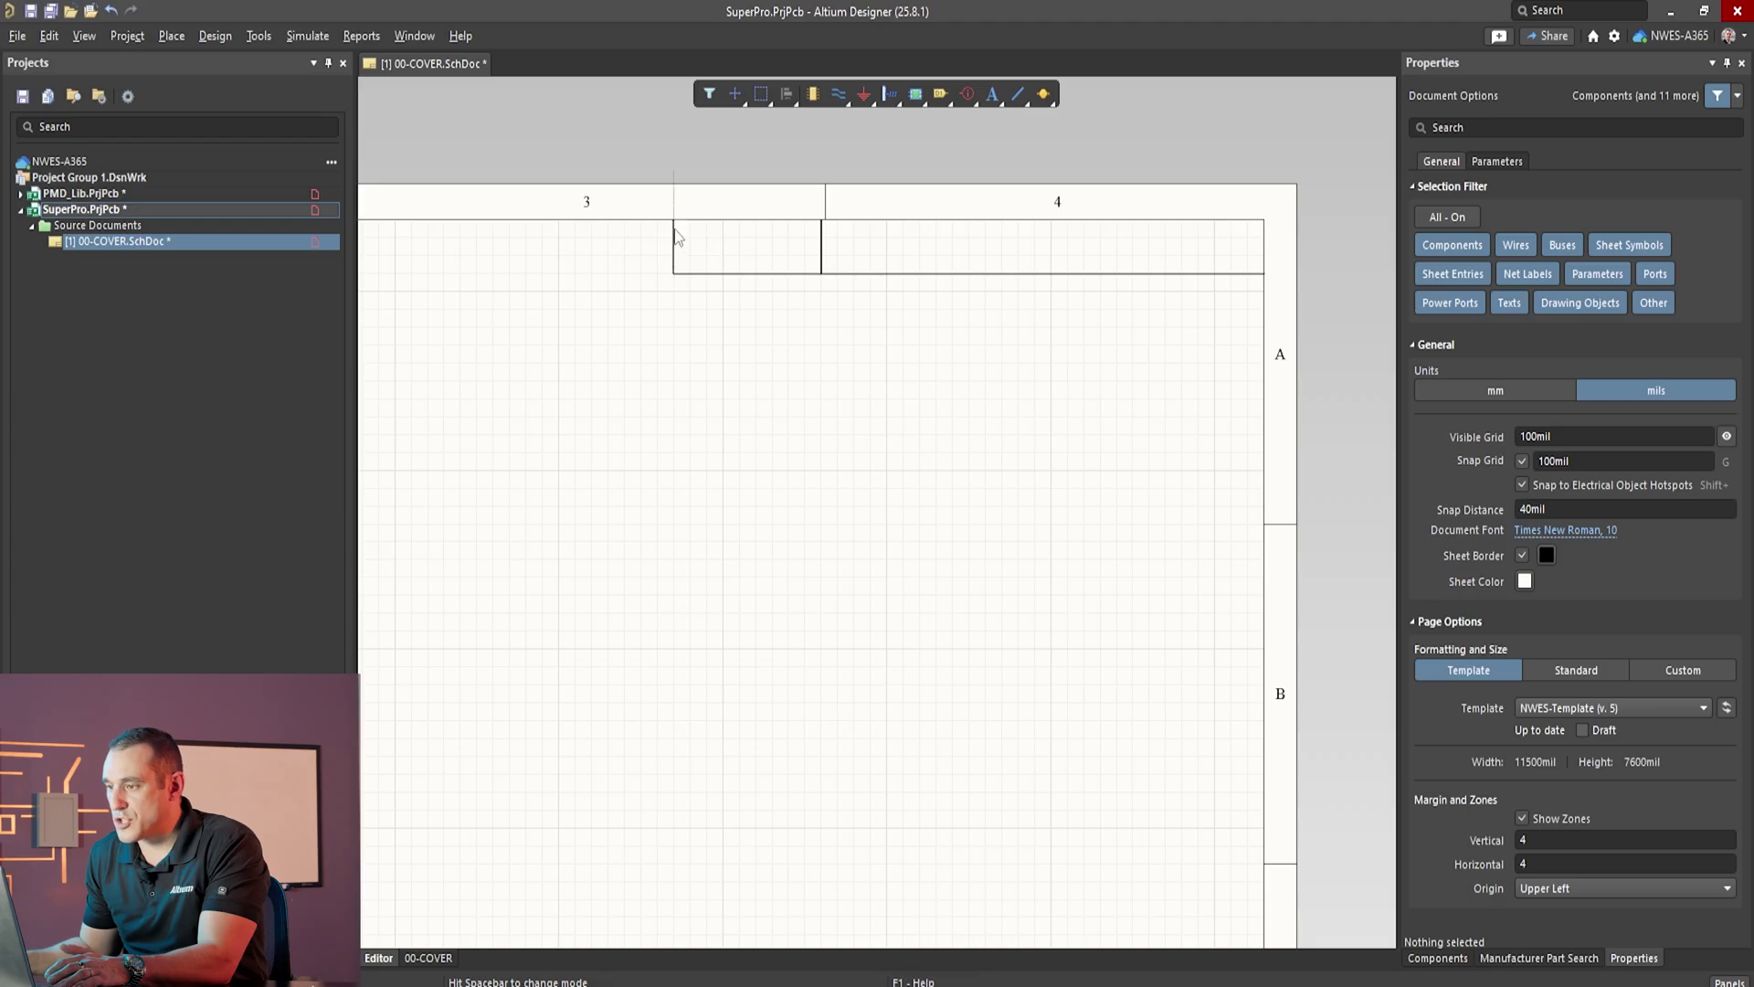
left_click(674, 235)
right_click(674, 235)
right_click(661, 304)
left_click(655, 299)
left_click(1034, 145)
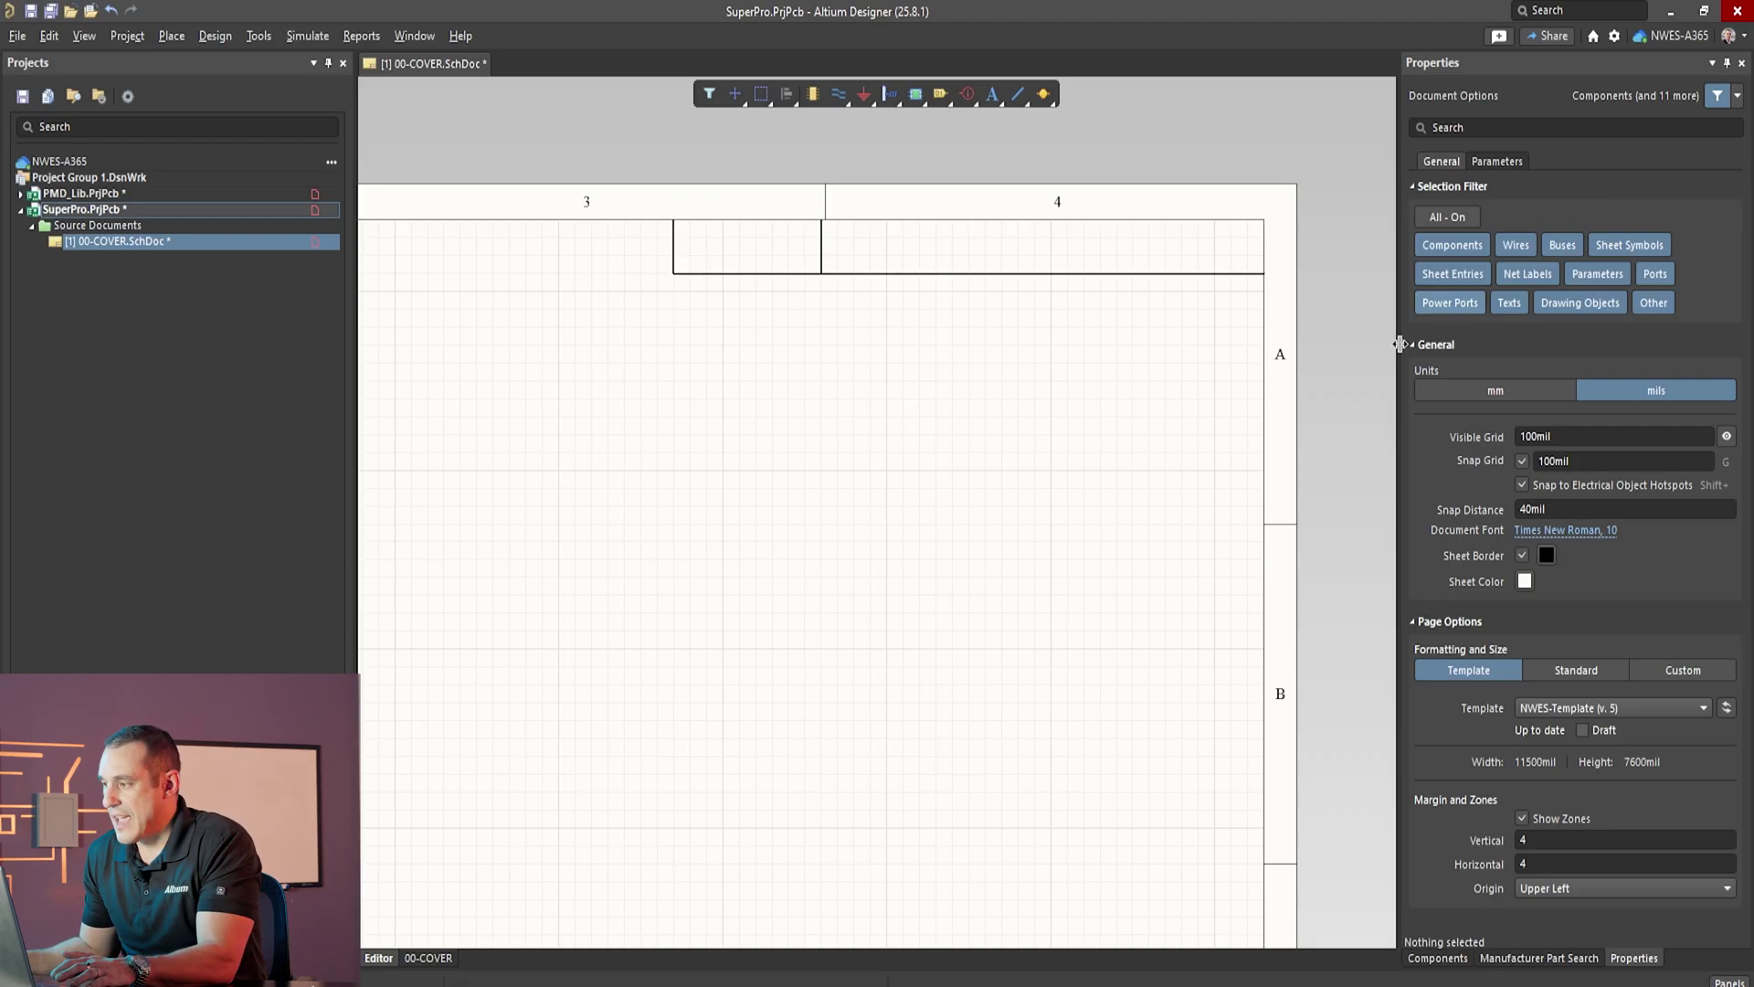
Step: Duplicate the two-cell row three times, stacking the copies directly below it to form a four-row table
left_click_drag(597, 332, 1298, 184)
left_click_drag(955, 274, 950, 326)
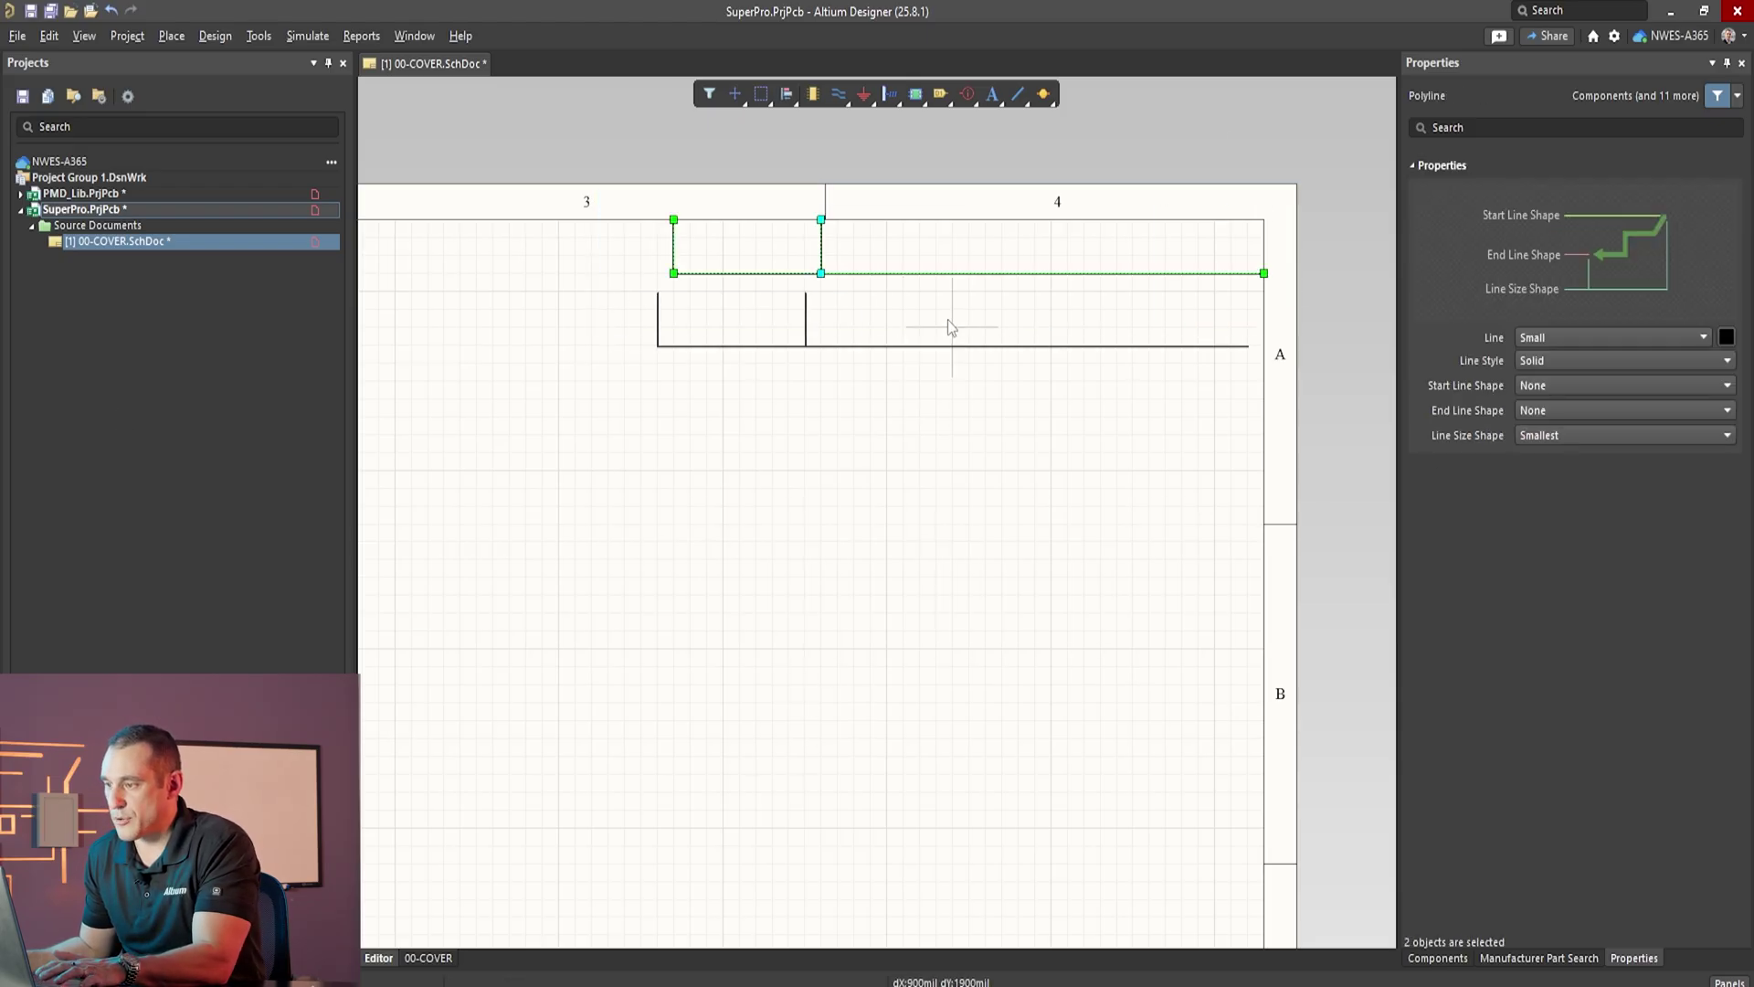
left_click(966, 307)
key("ctrl+v")
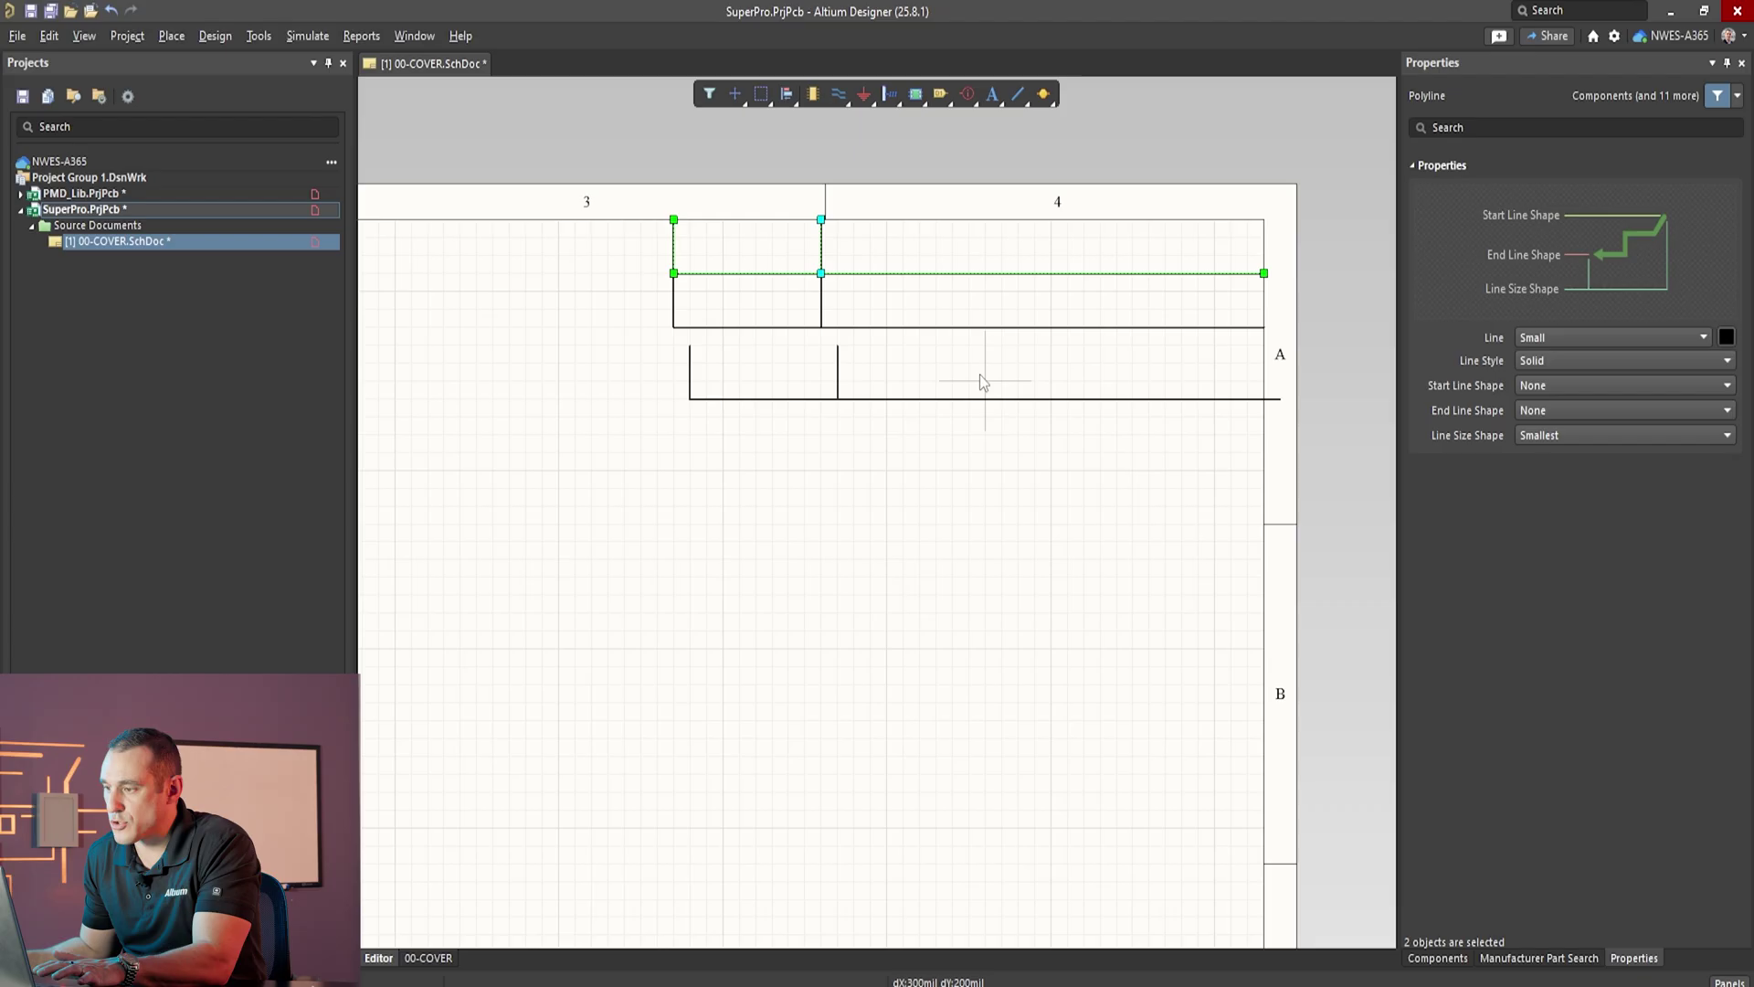
left_click(974, 400)
left_click(968, 443)
key("Escape")
left_click(576, 581)
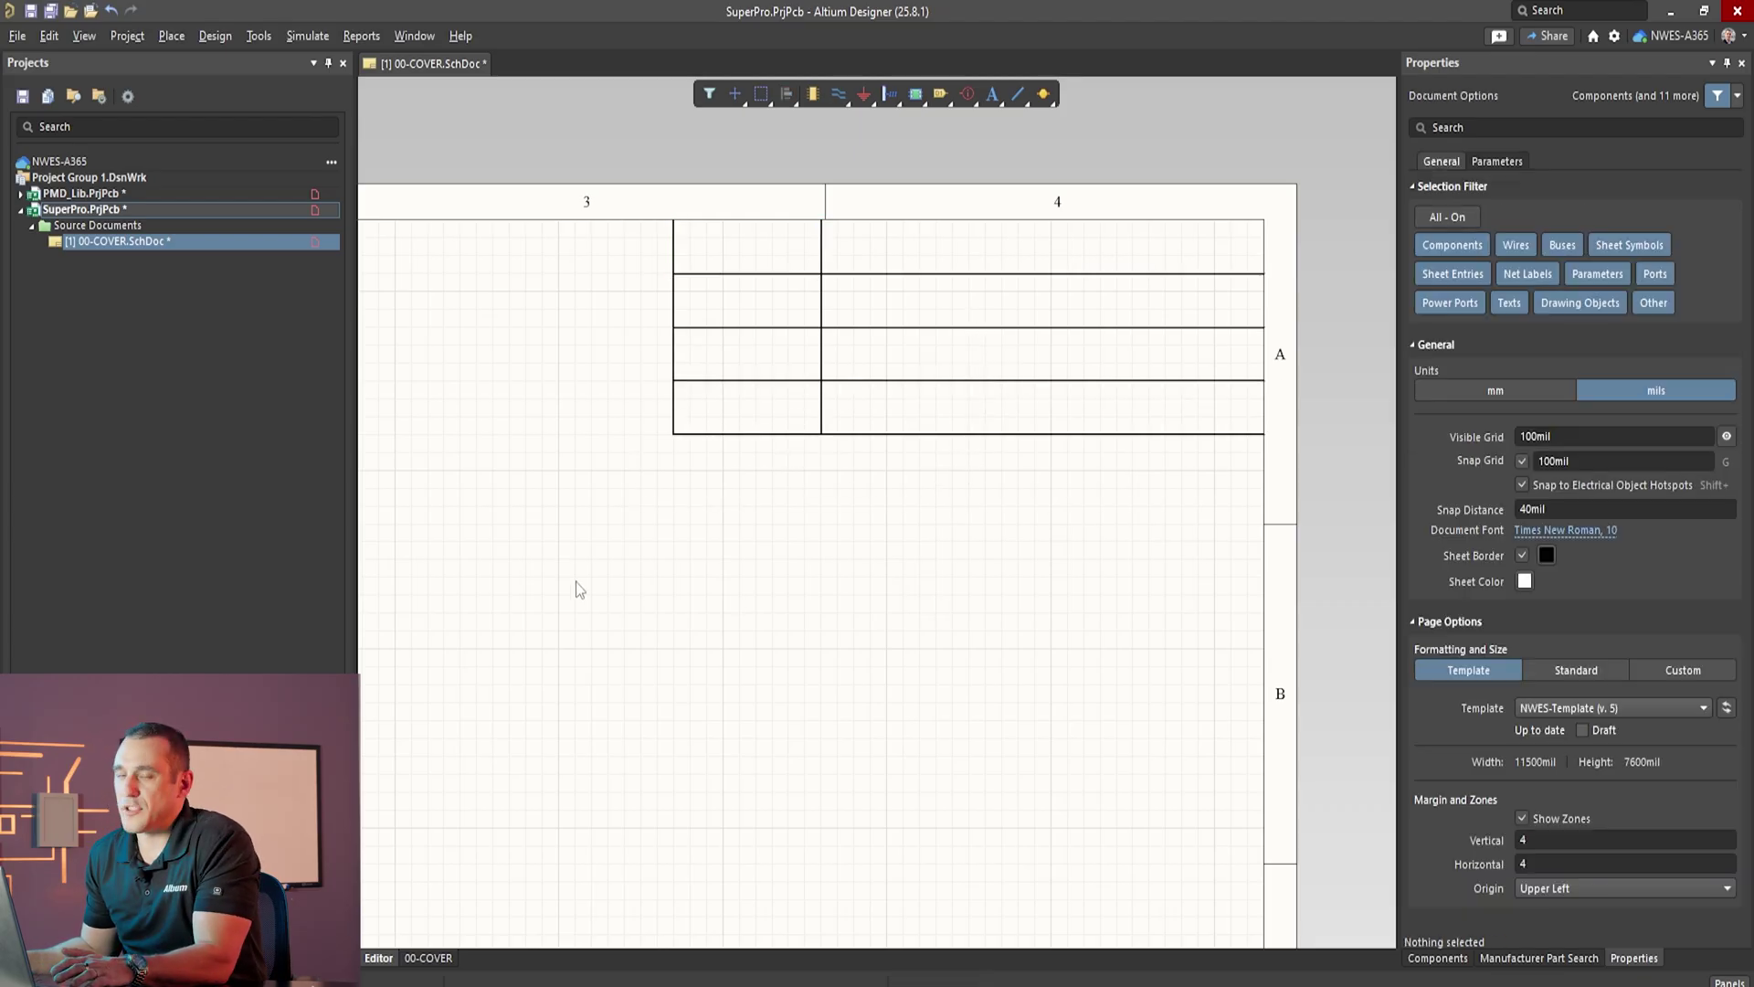
Step: Change the color of all the table lines to blue, keeping the solid line style
left_click_drag(551, 546, 1330, 181)
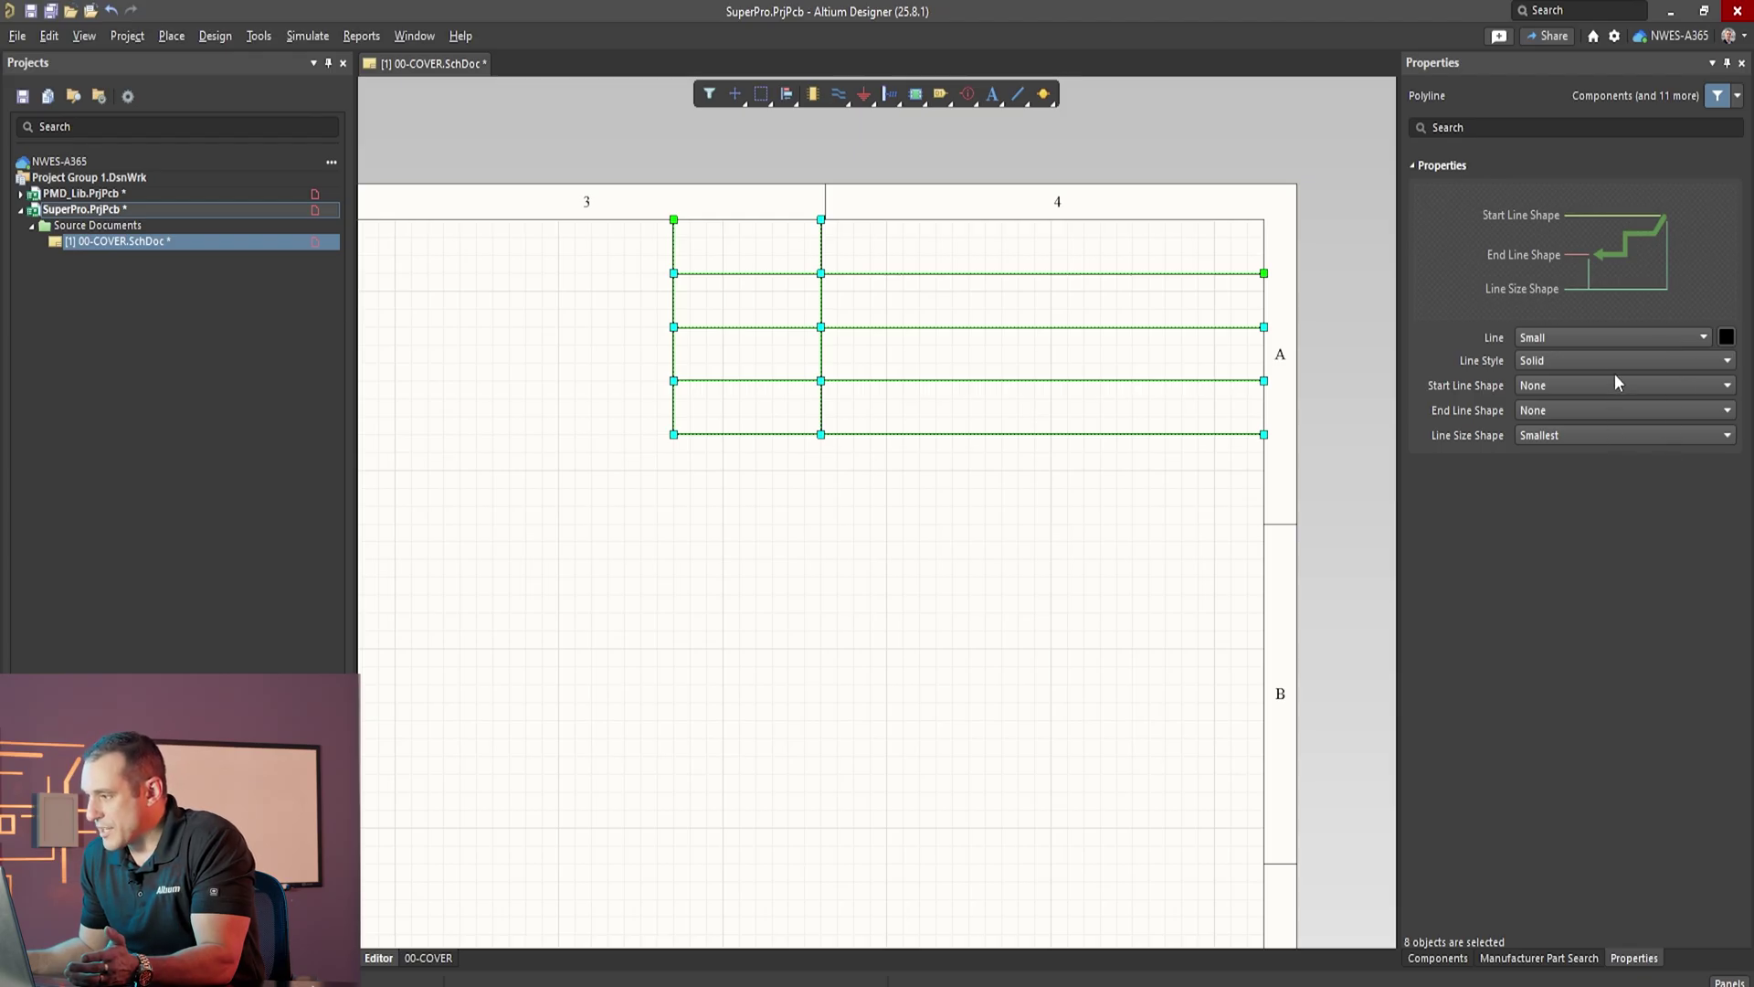
left_click(1636, 360)
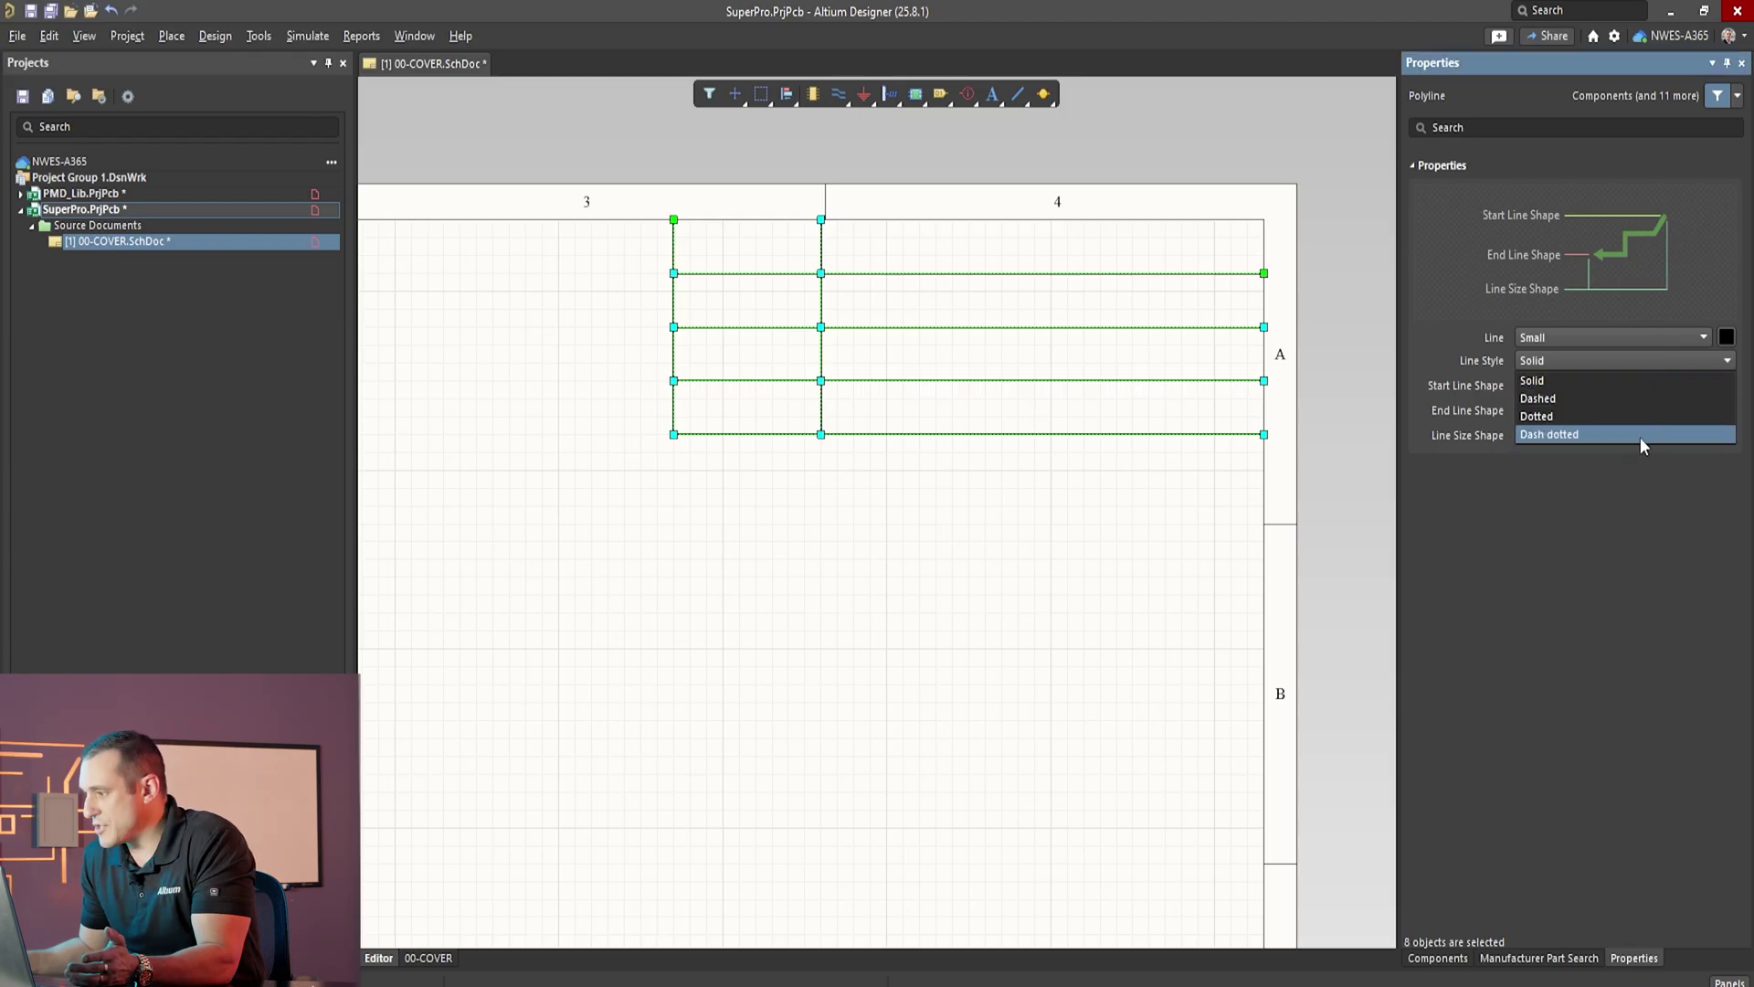
left_click(1573, 553)
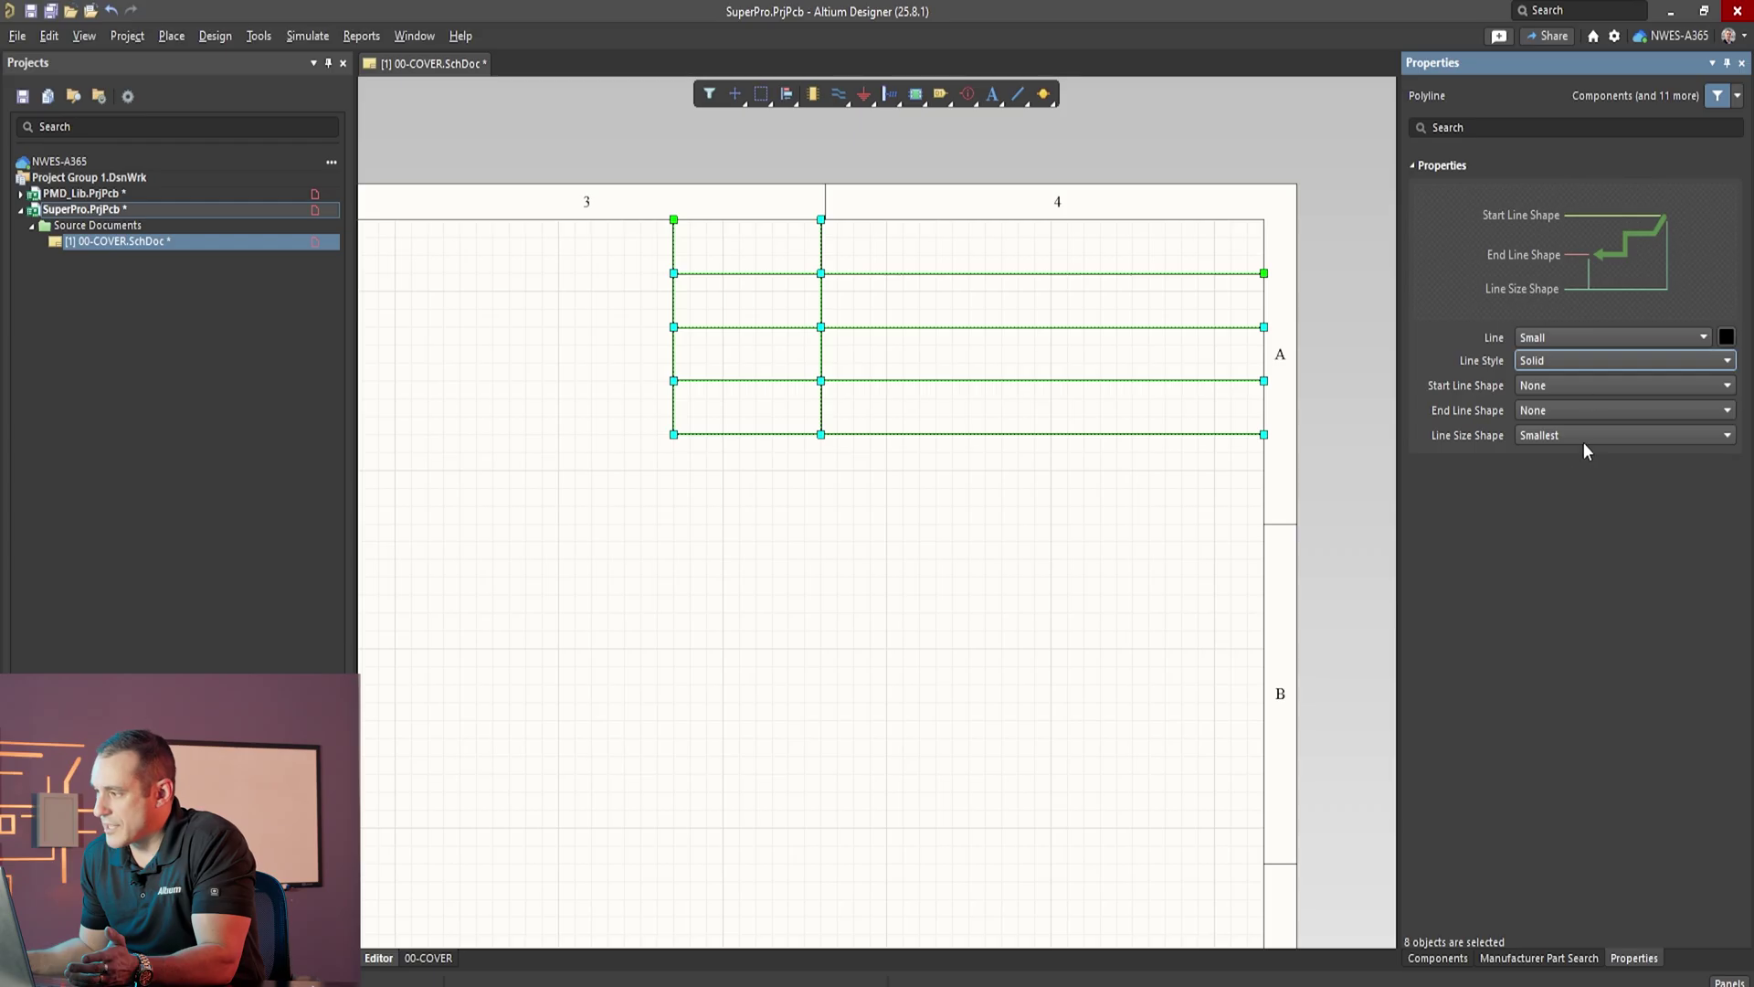
left_click(1726, 337)
left_click(1699, 379)
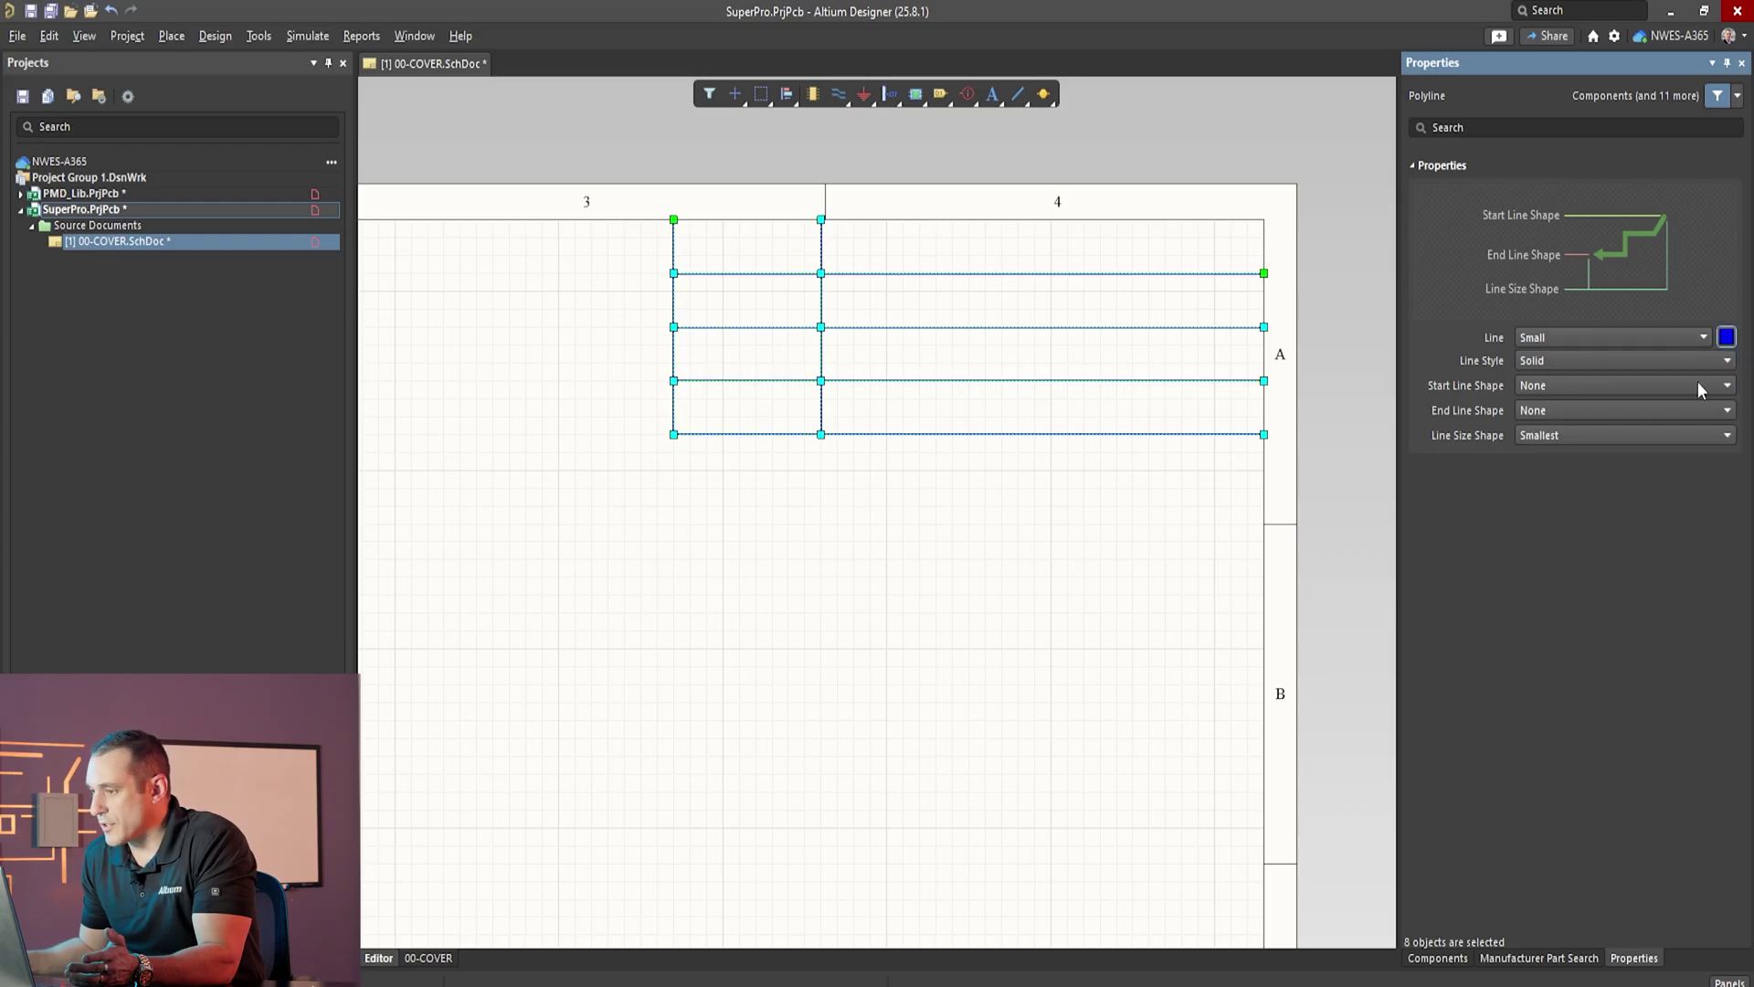
Step: Set the line width of all the selected revision table lines to Medium
left_click(1658, 339)
left_click(1611, 391)
left_click(1006, 601)
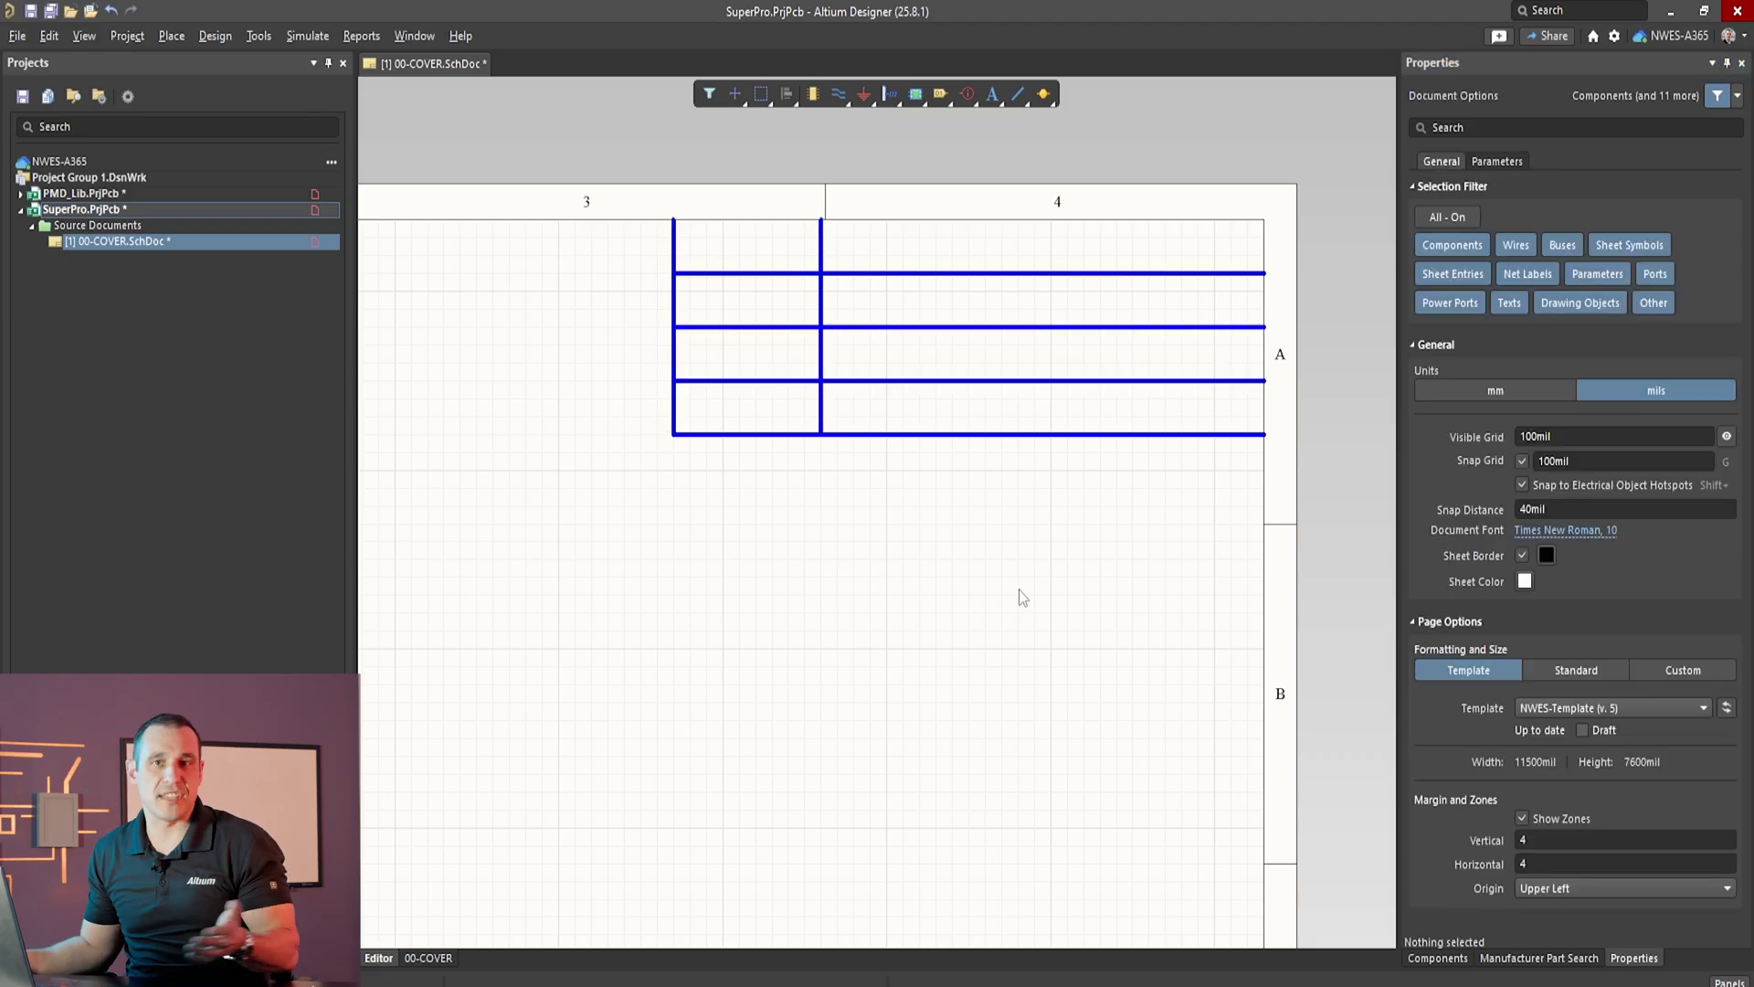
Step: Place two text strings in the table's top row, one in the narrow cell and one in the wide cell
left_click(992, 93)
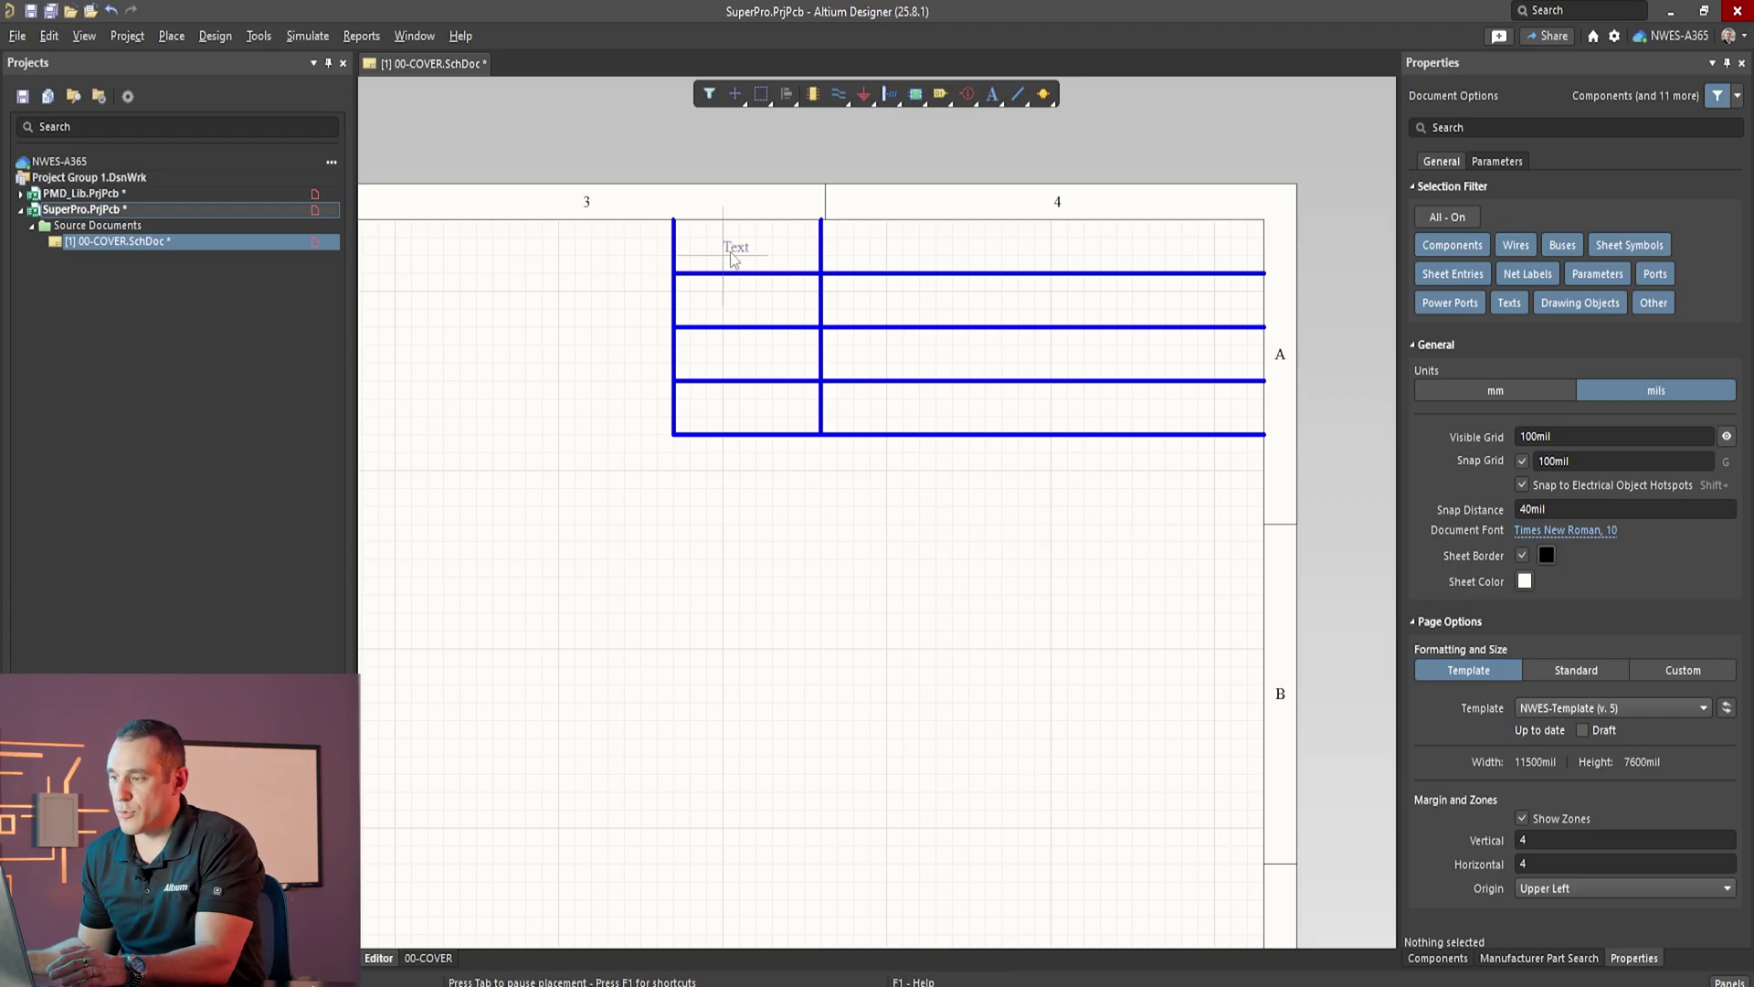
left_click(731, 260)
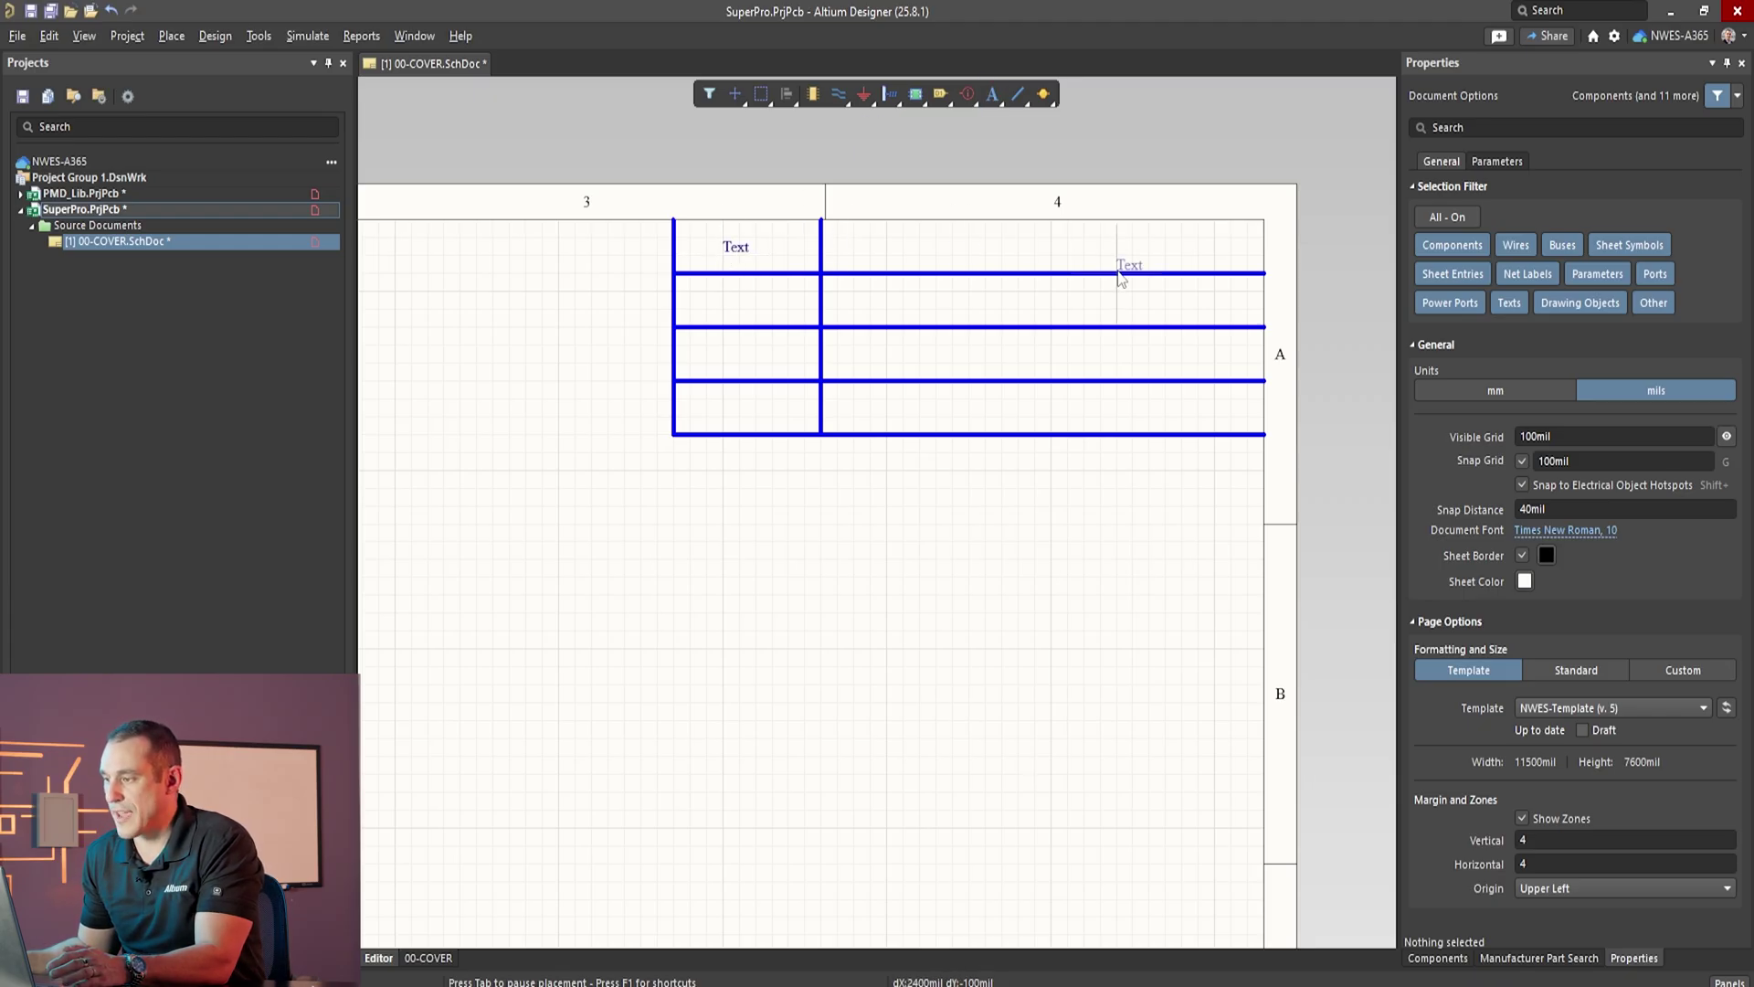
left_click(1049, 272)
key("Escape")
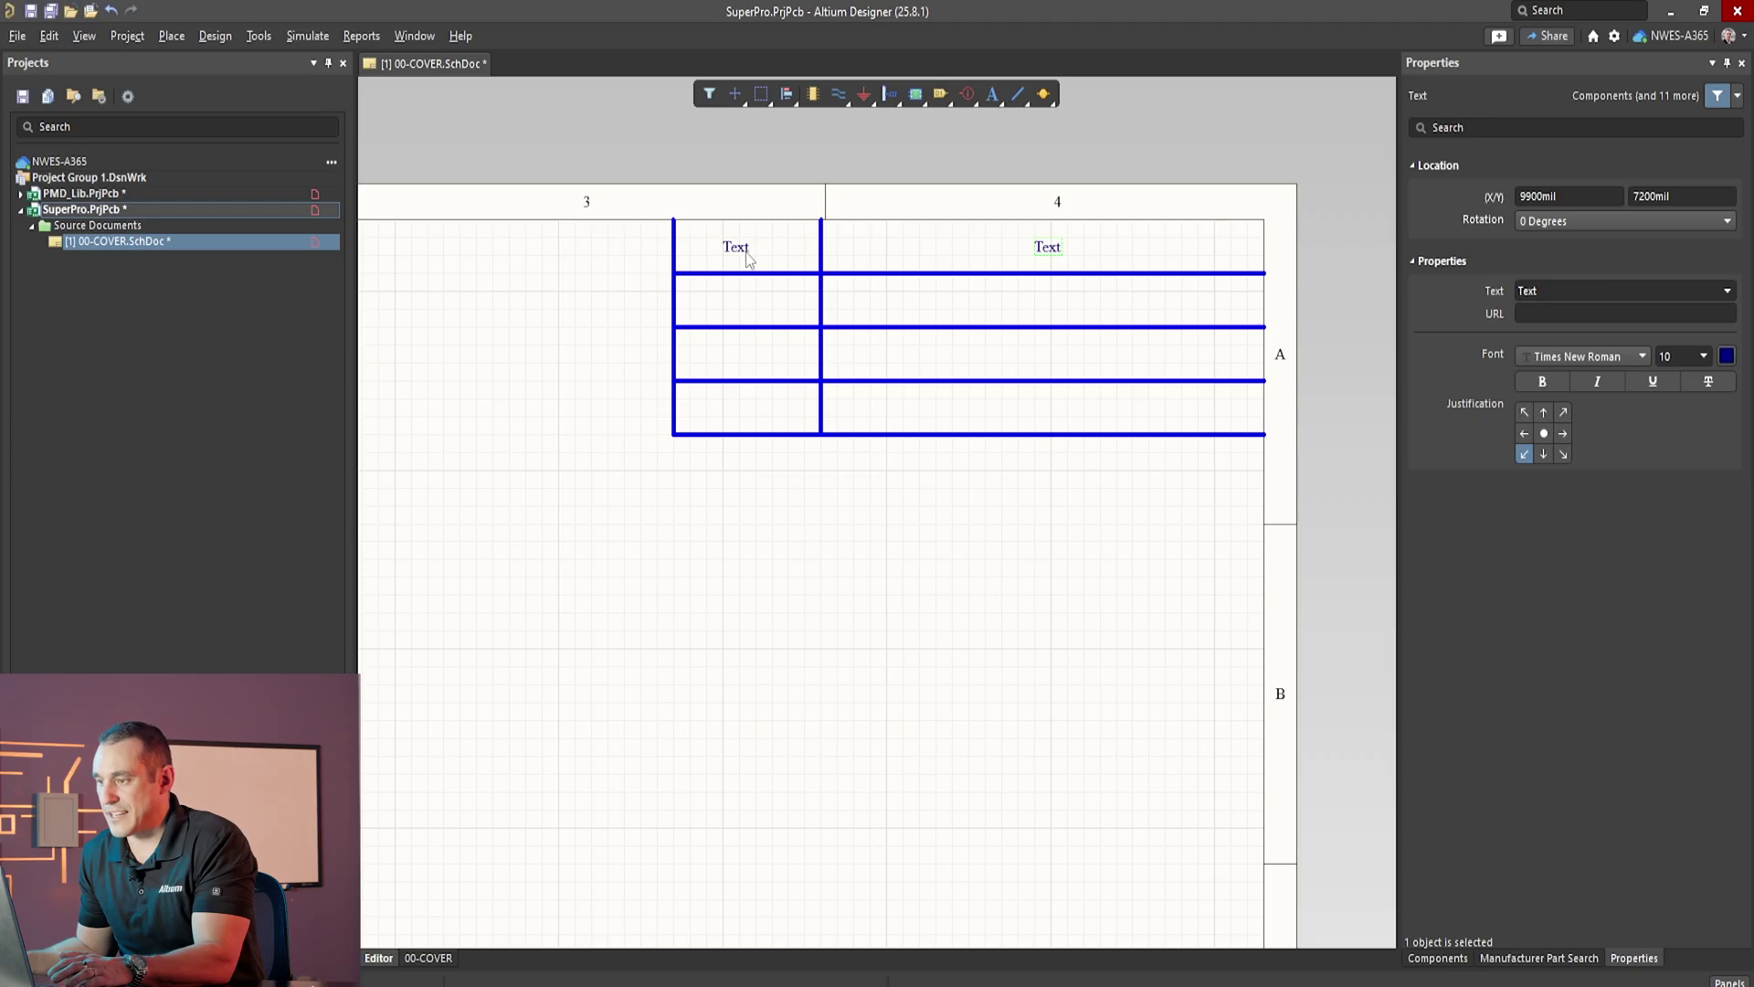
Step: Change the narrow cell's text to "Rev #" and the wide cell's text to "Description"
double_click(740, 252)
type("Rev")
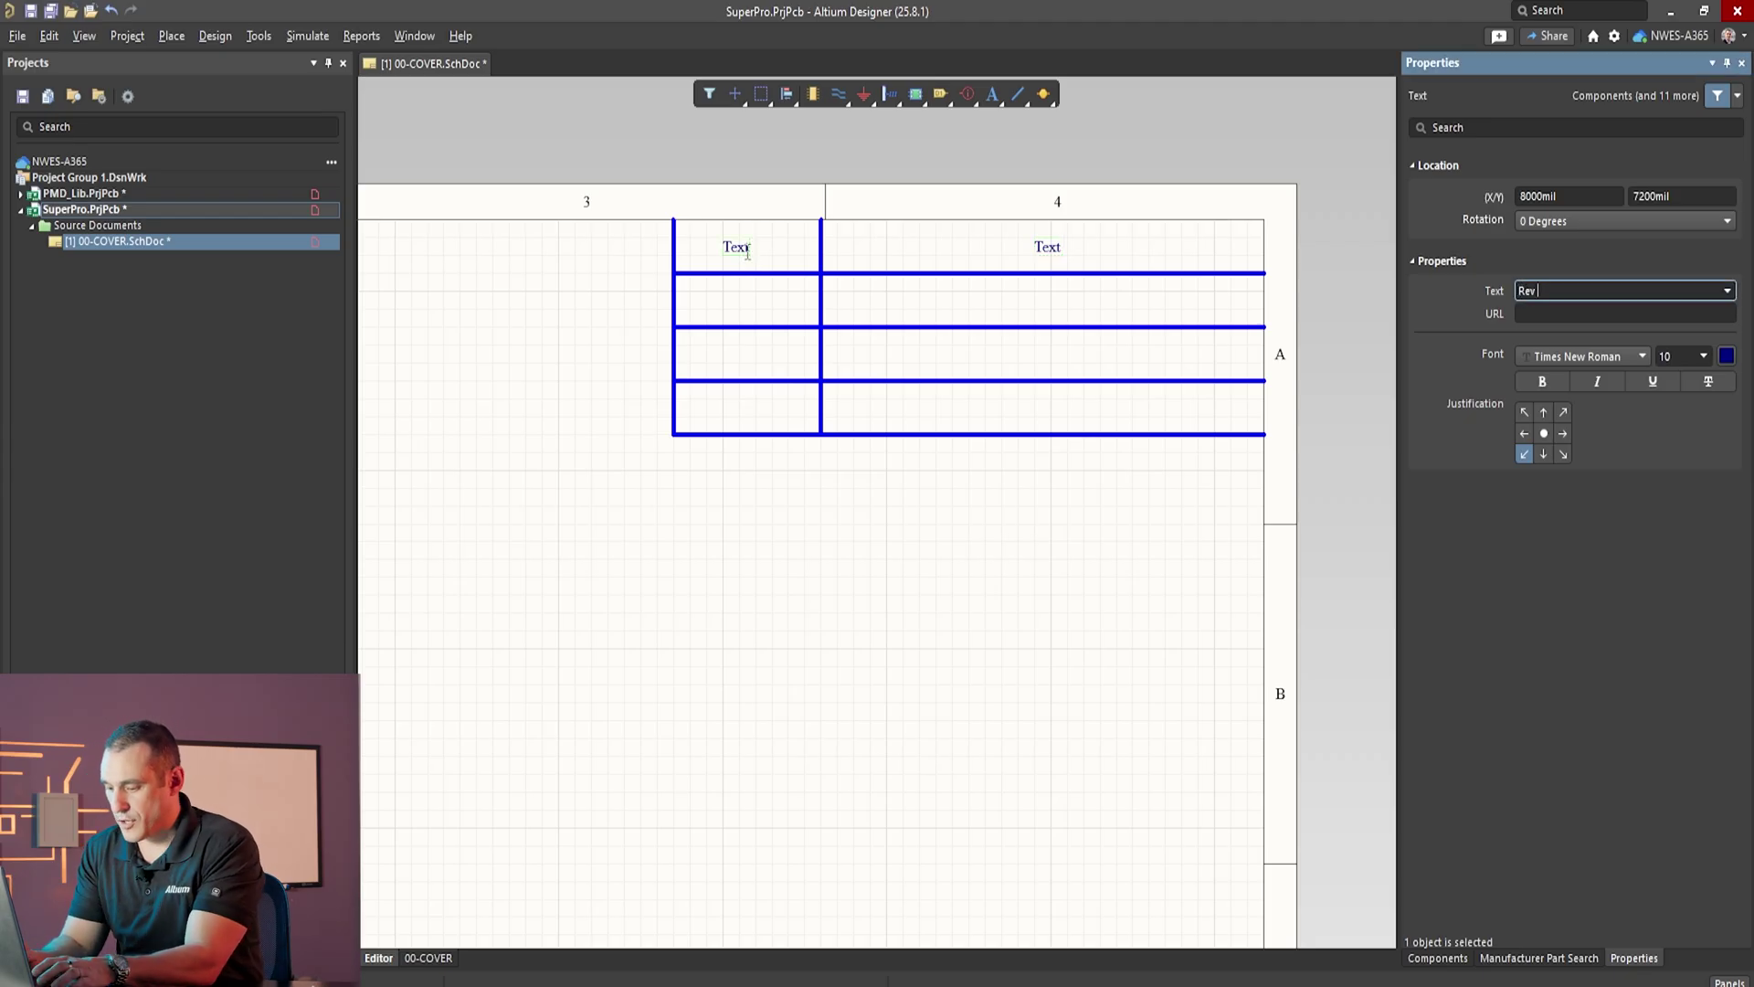
type(" #")
key("Return")
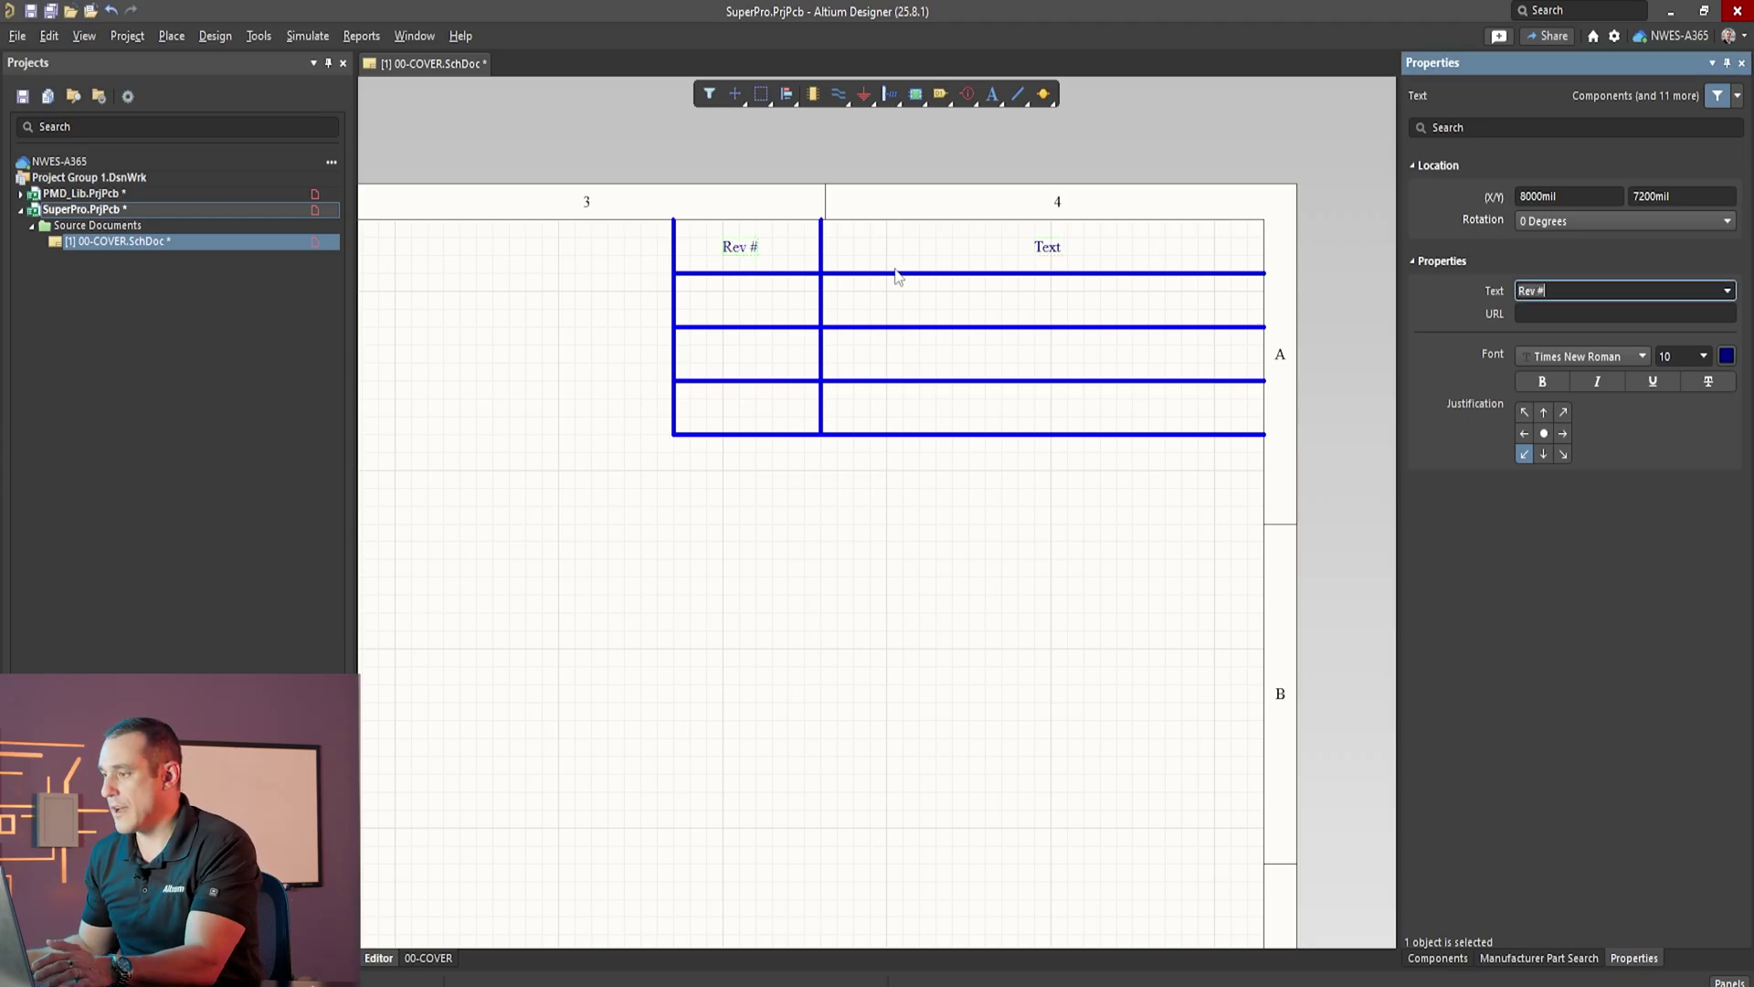
left_click(1063, 250)
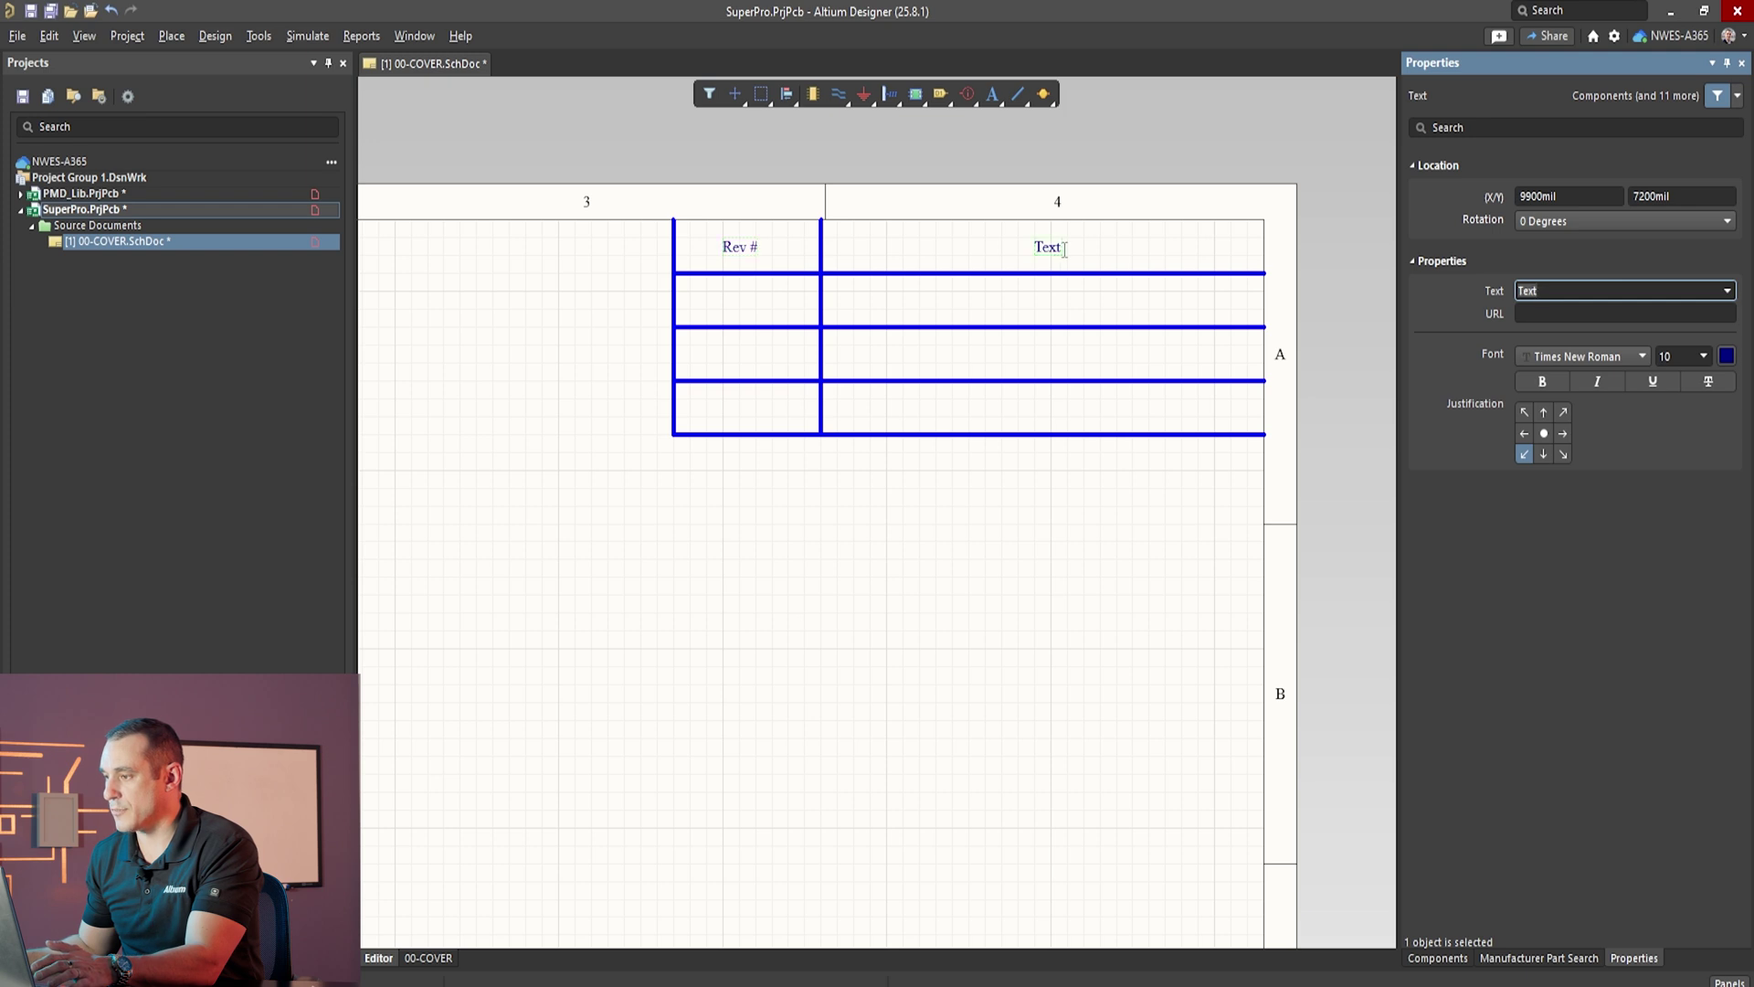
type("Descriptio")
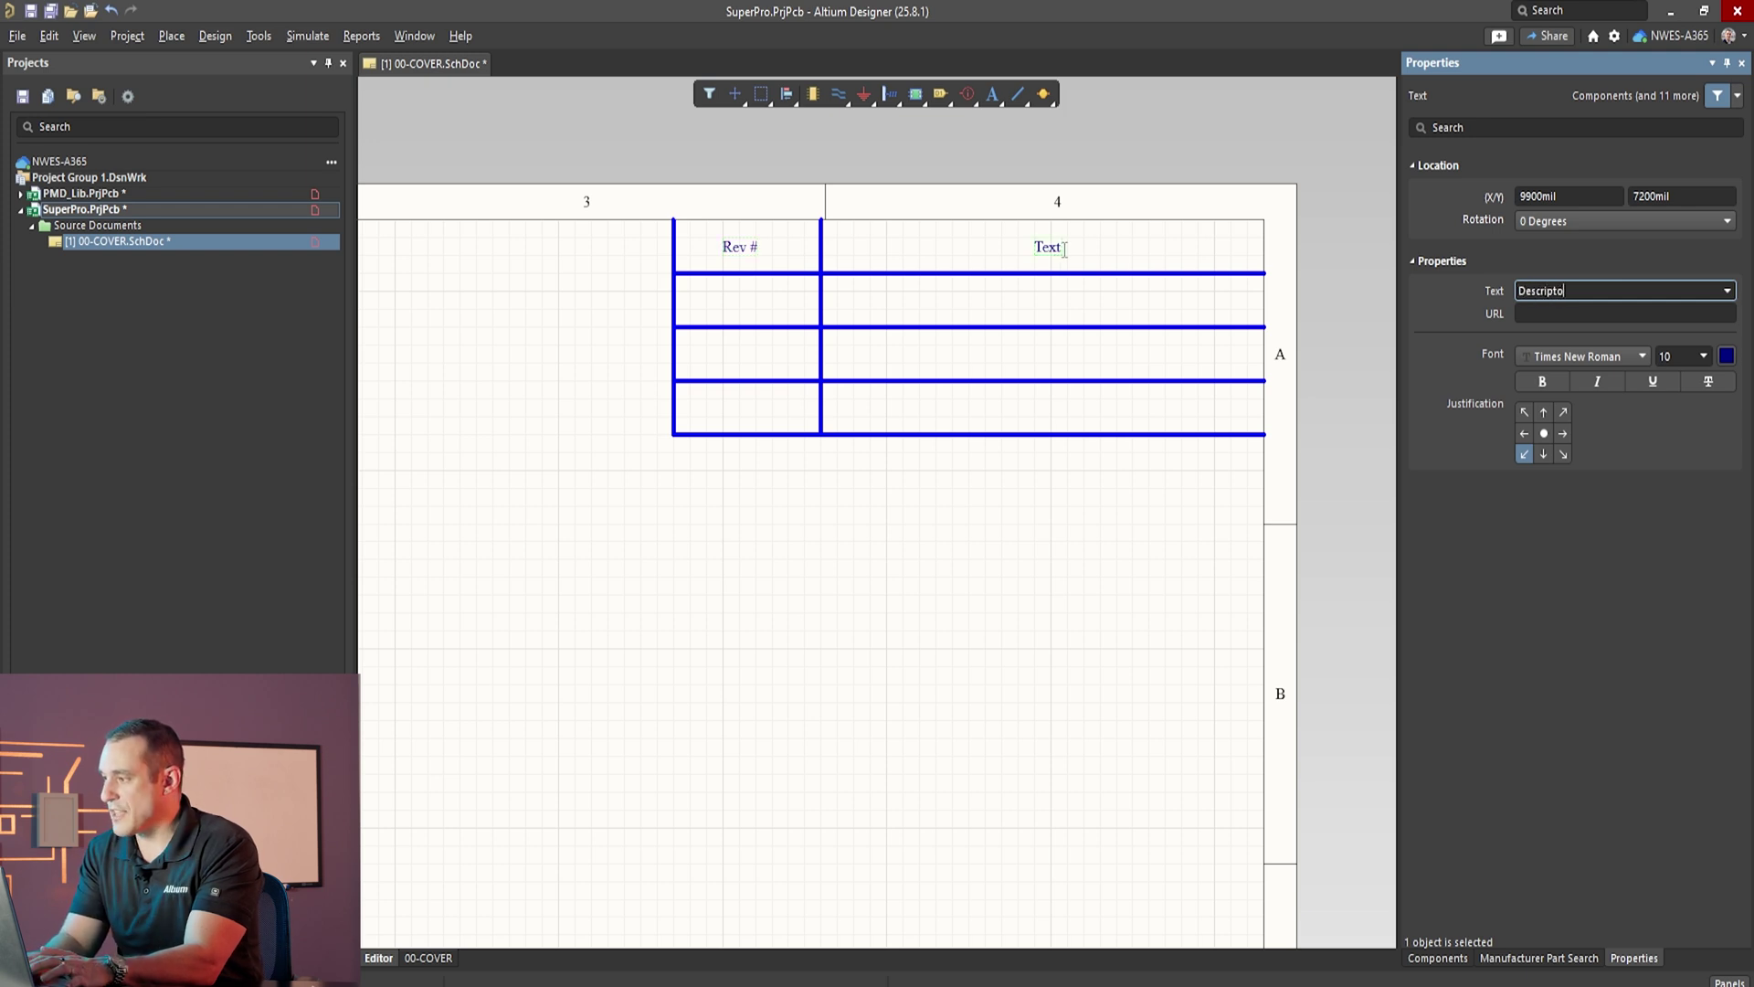
type("n")
key("Return")
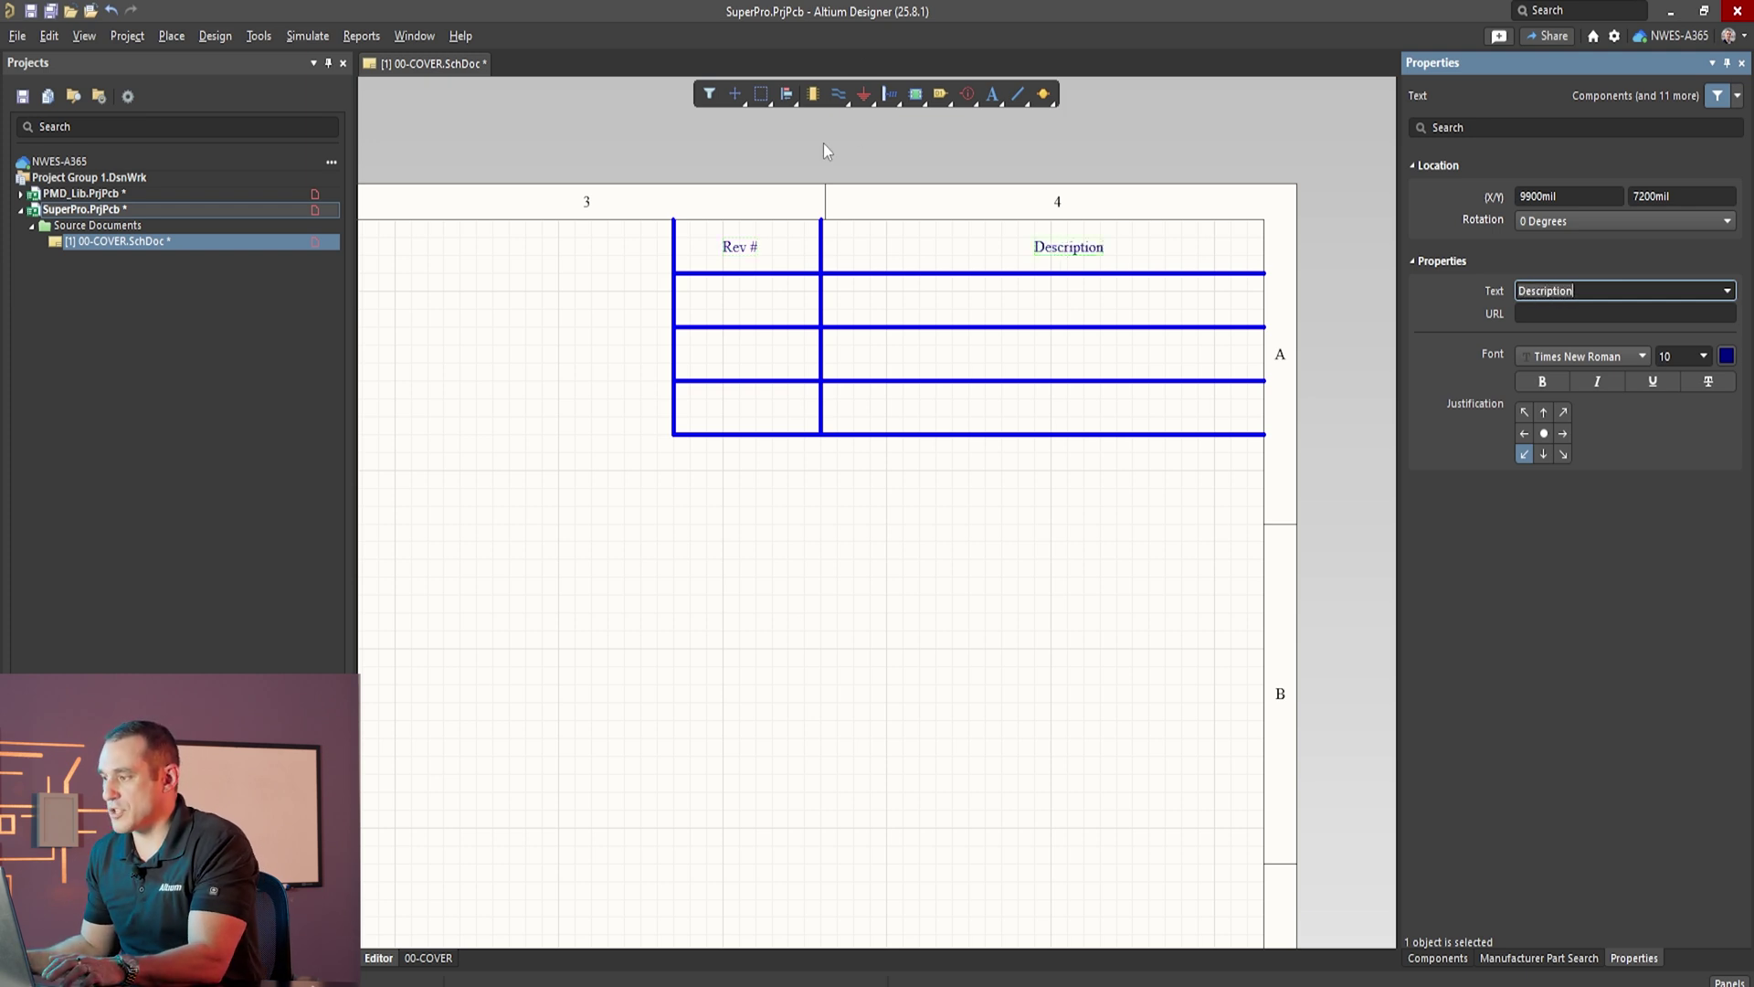
Step: Format both table headings as size 18 bold red text and shift "Description" left to center it in its cell
left_click(740, 249, "shift")
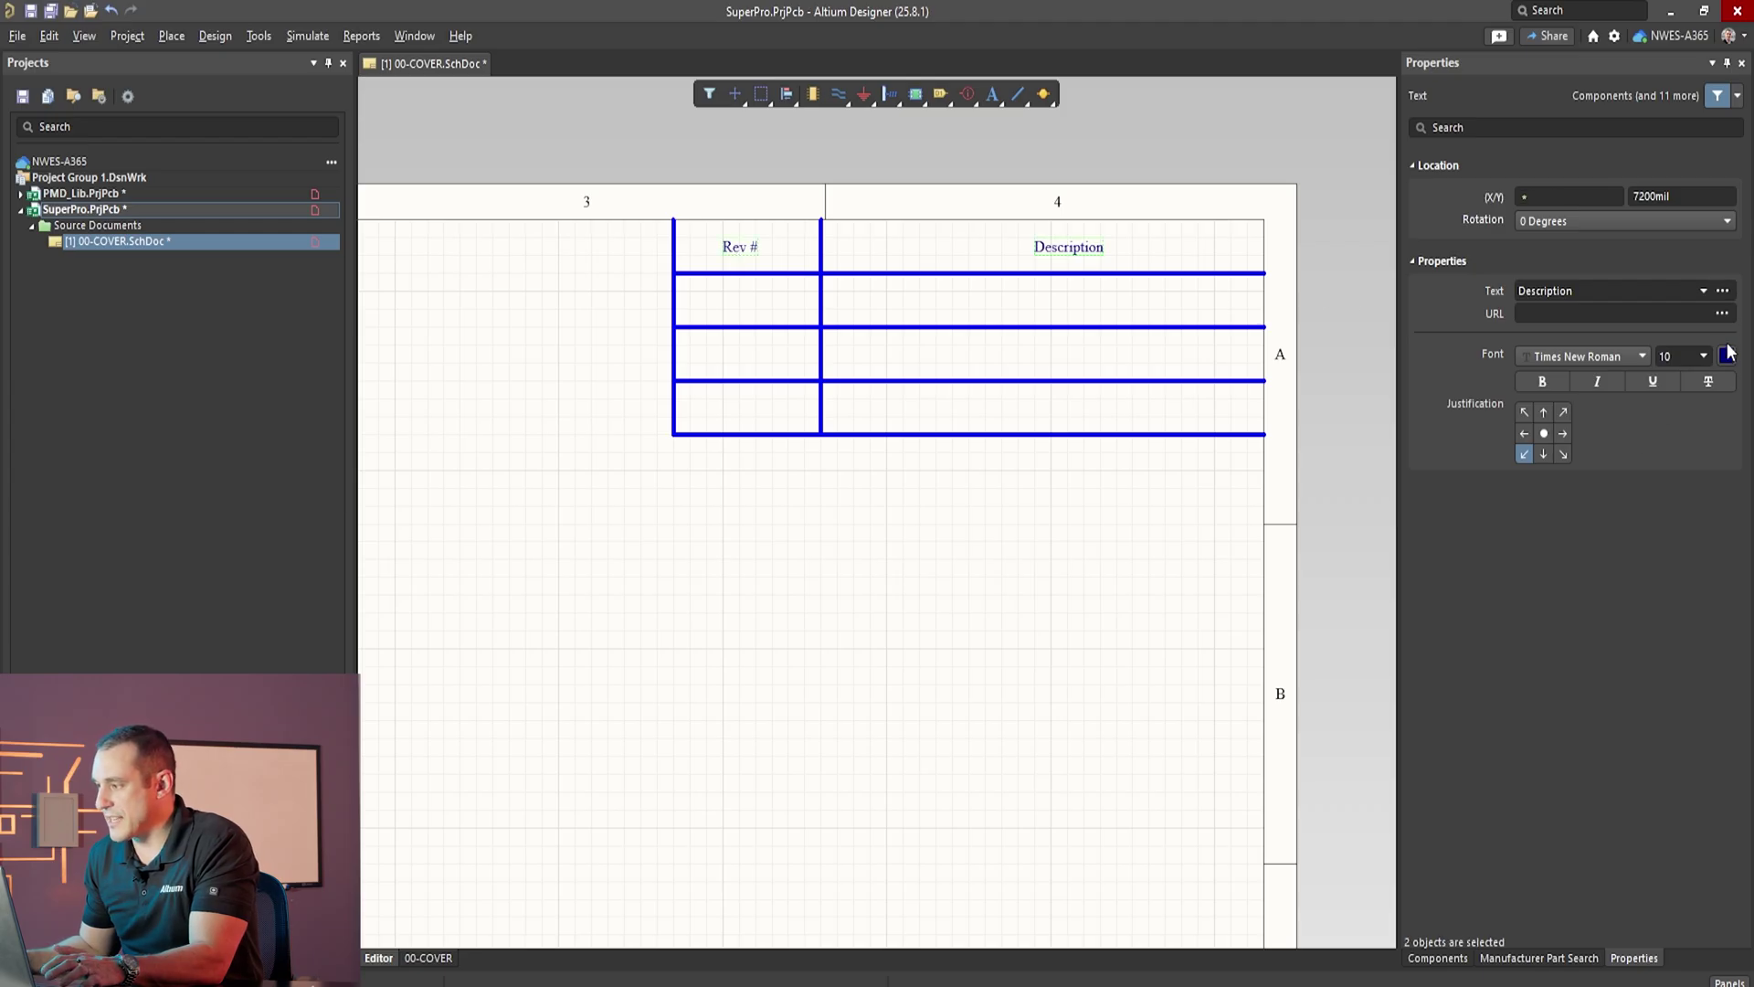
left_click(1701, 356)
left_click(1679, 468)
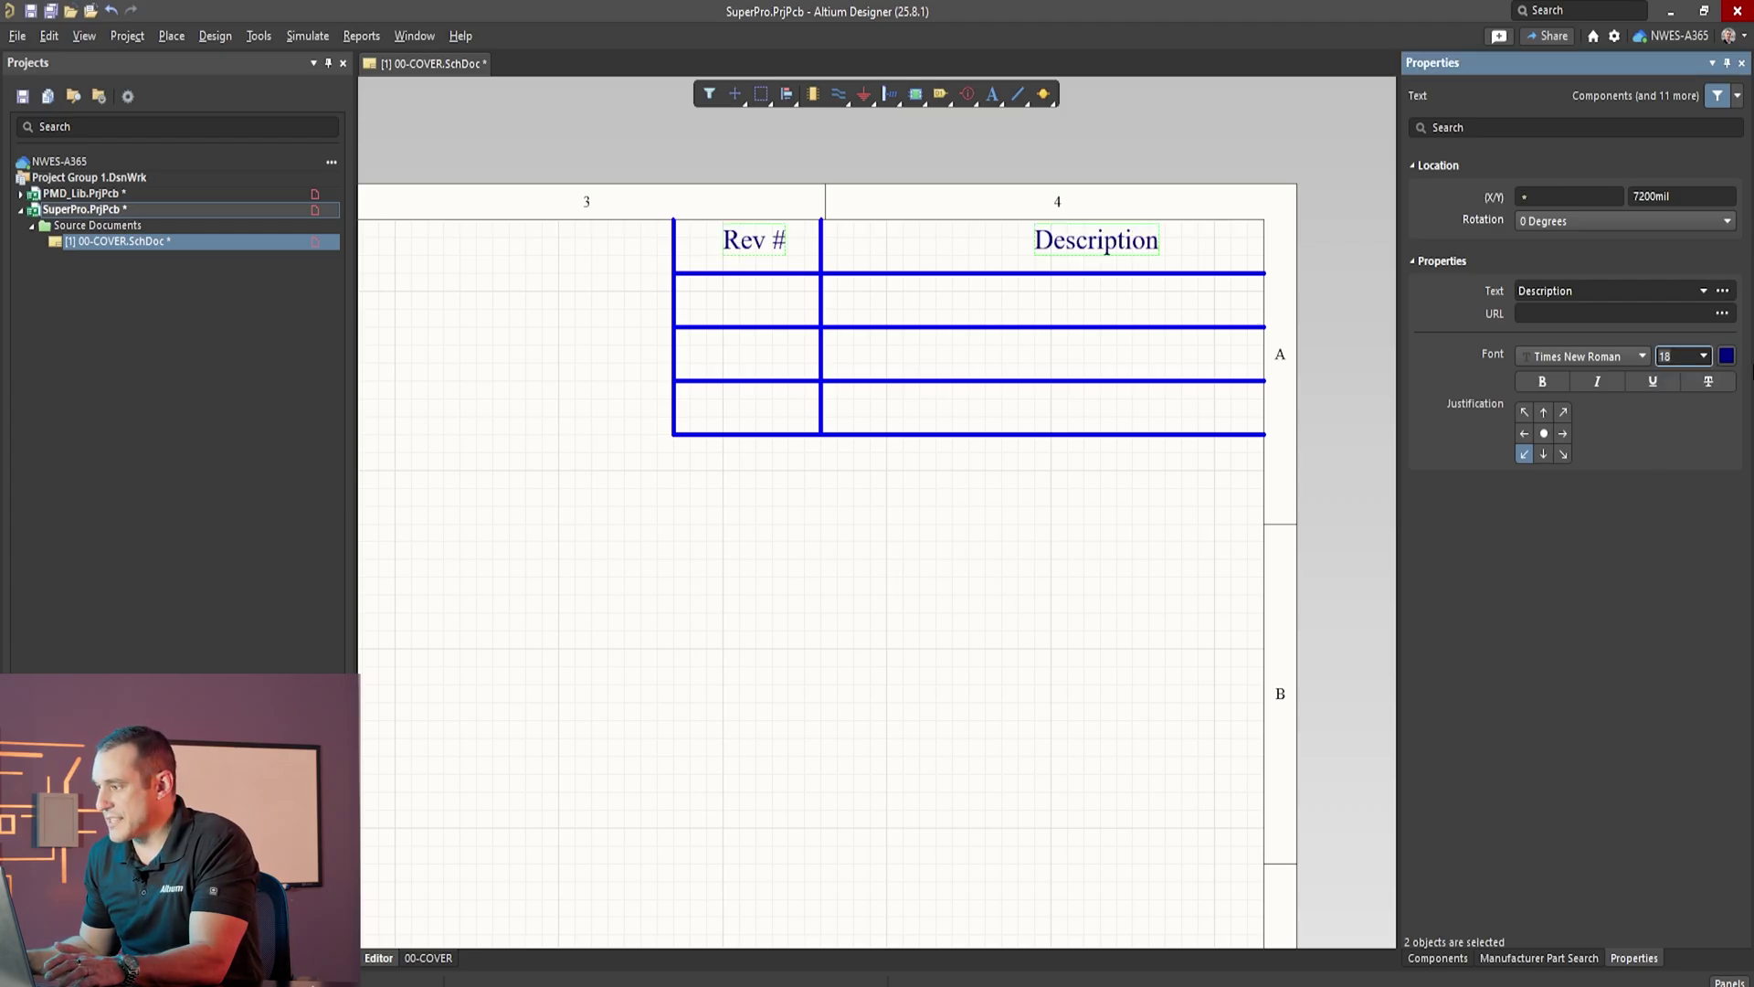
left_click(1726, 355)
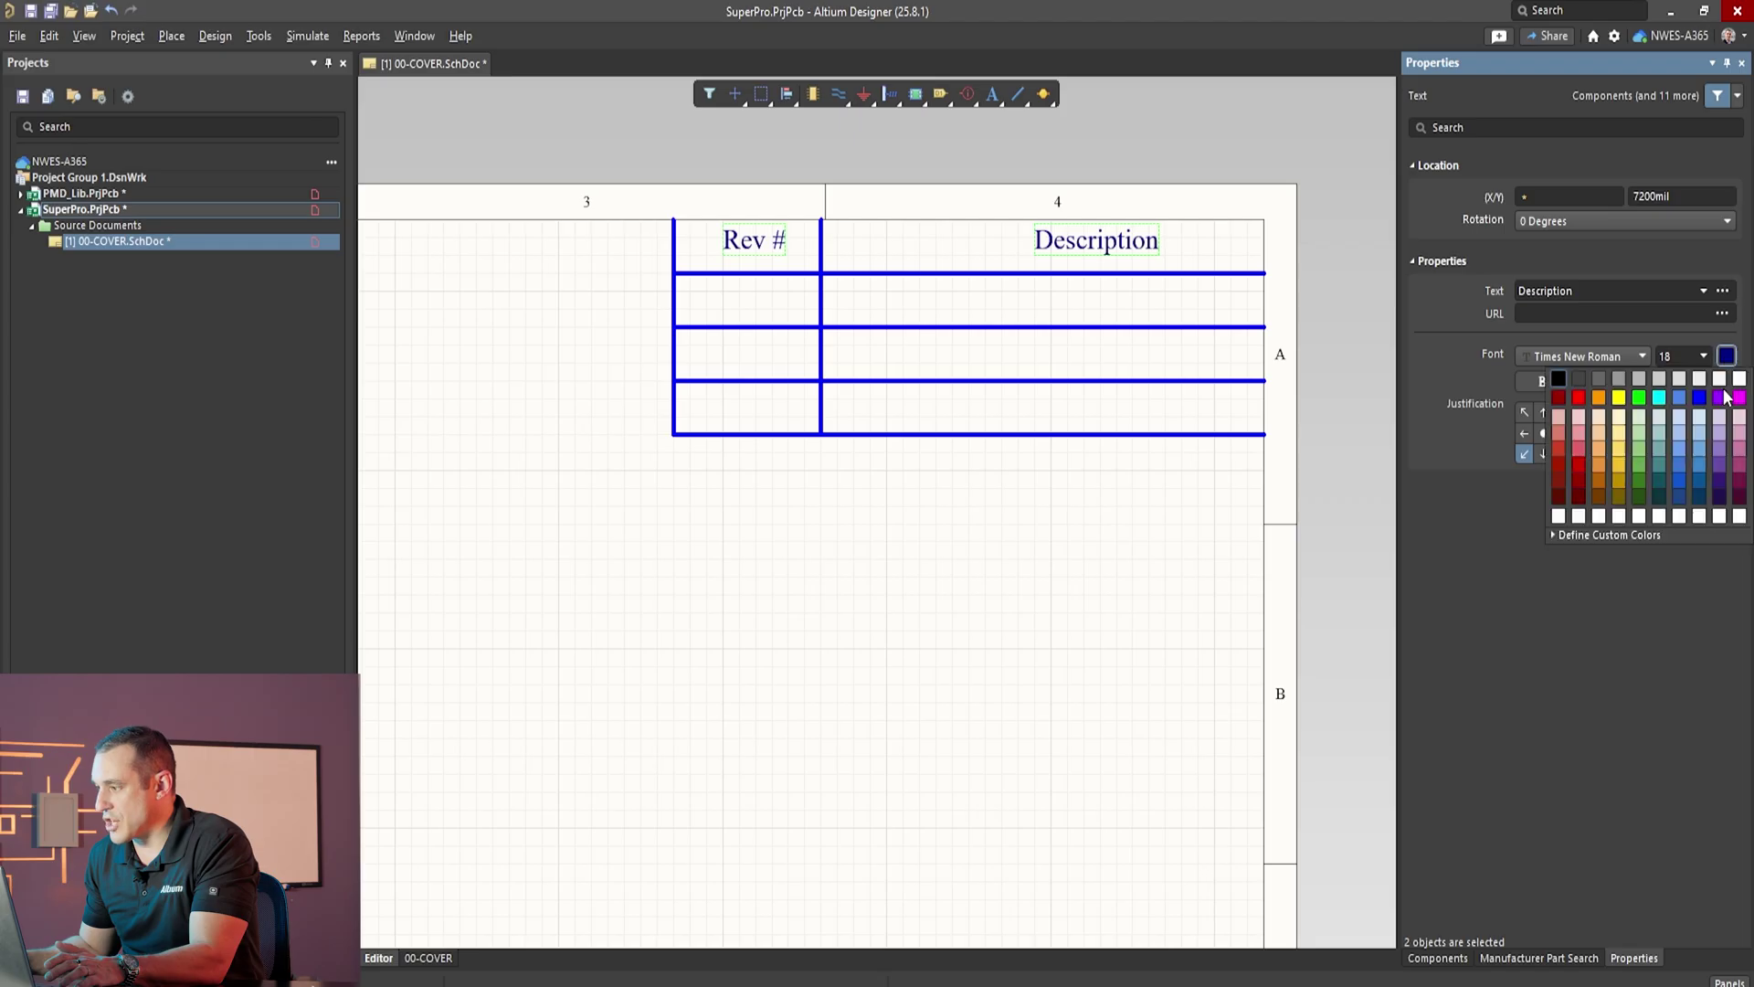
left_click(1581, 395)
left_click(1556, 383)
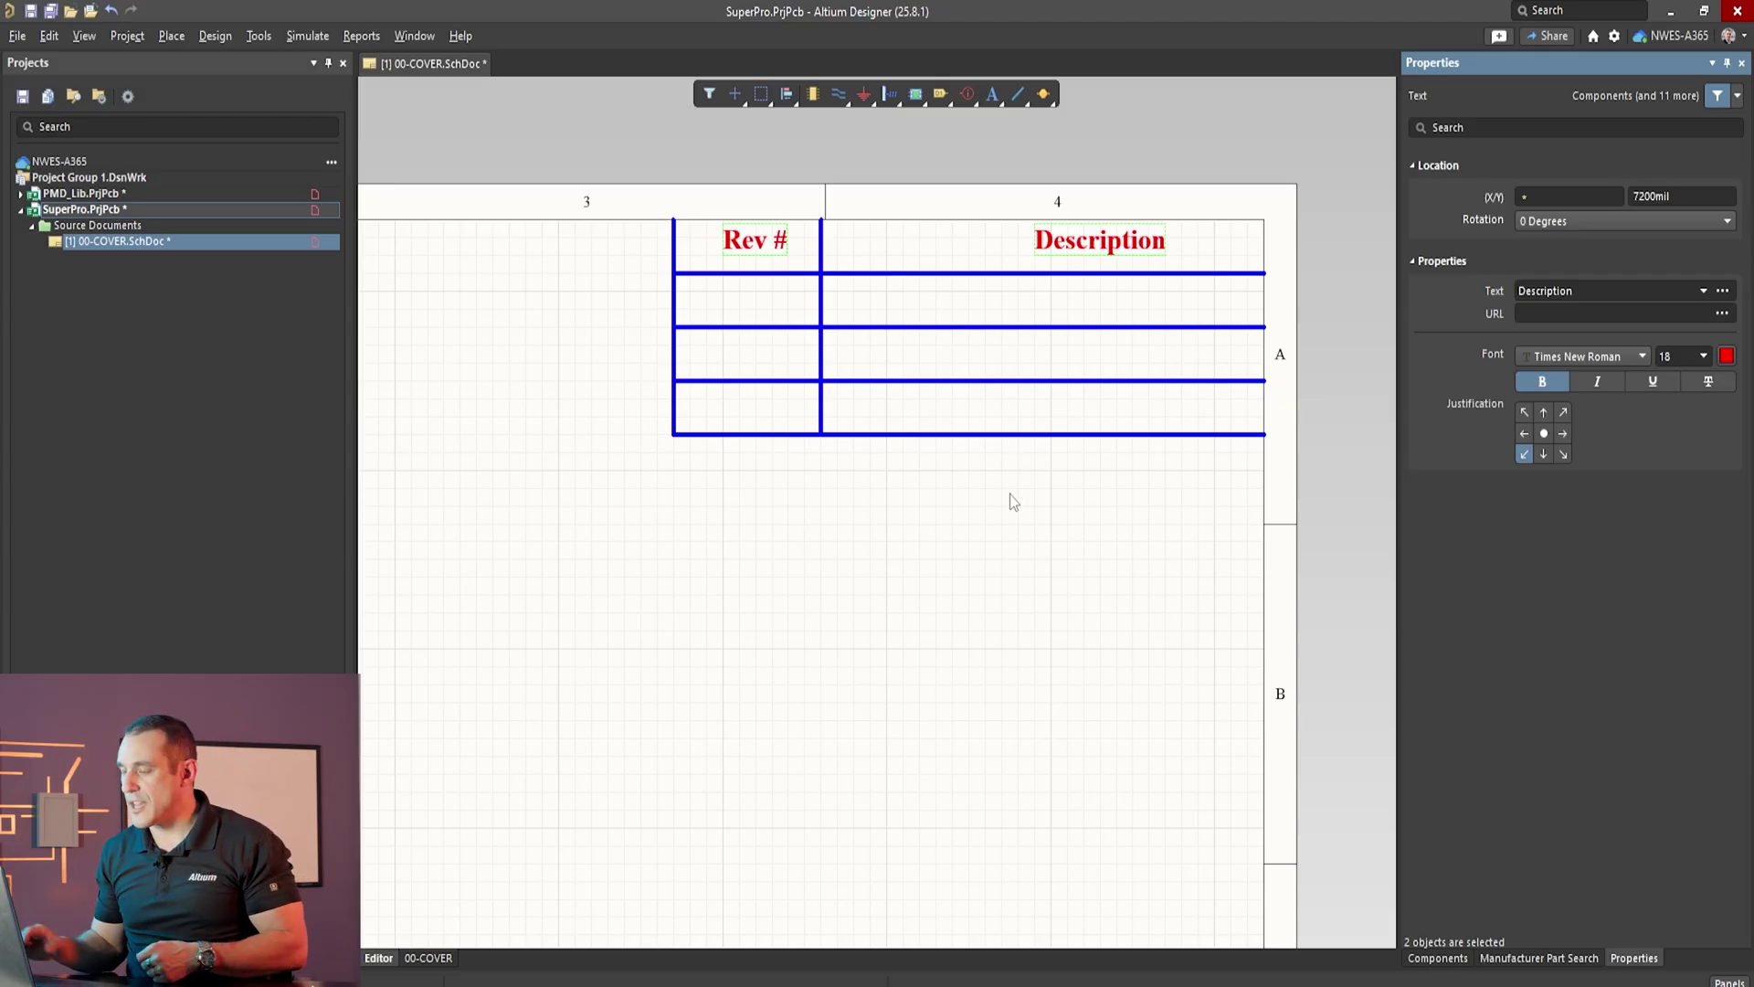
left_click(1011, 535)
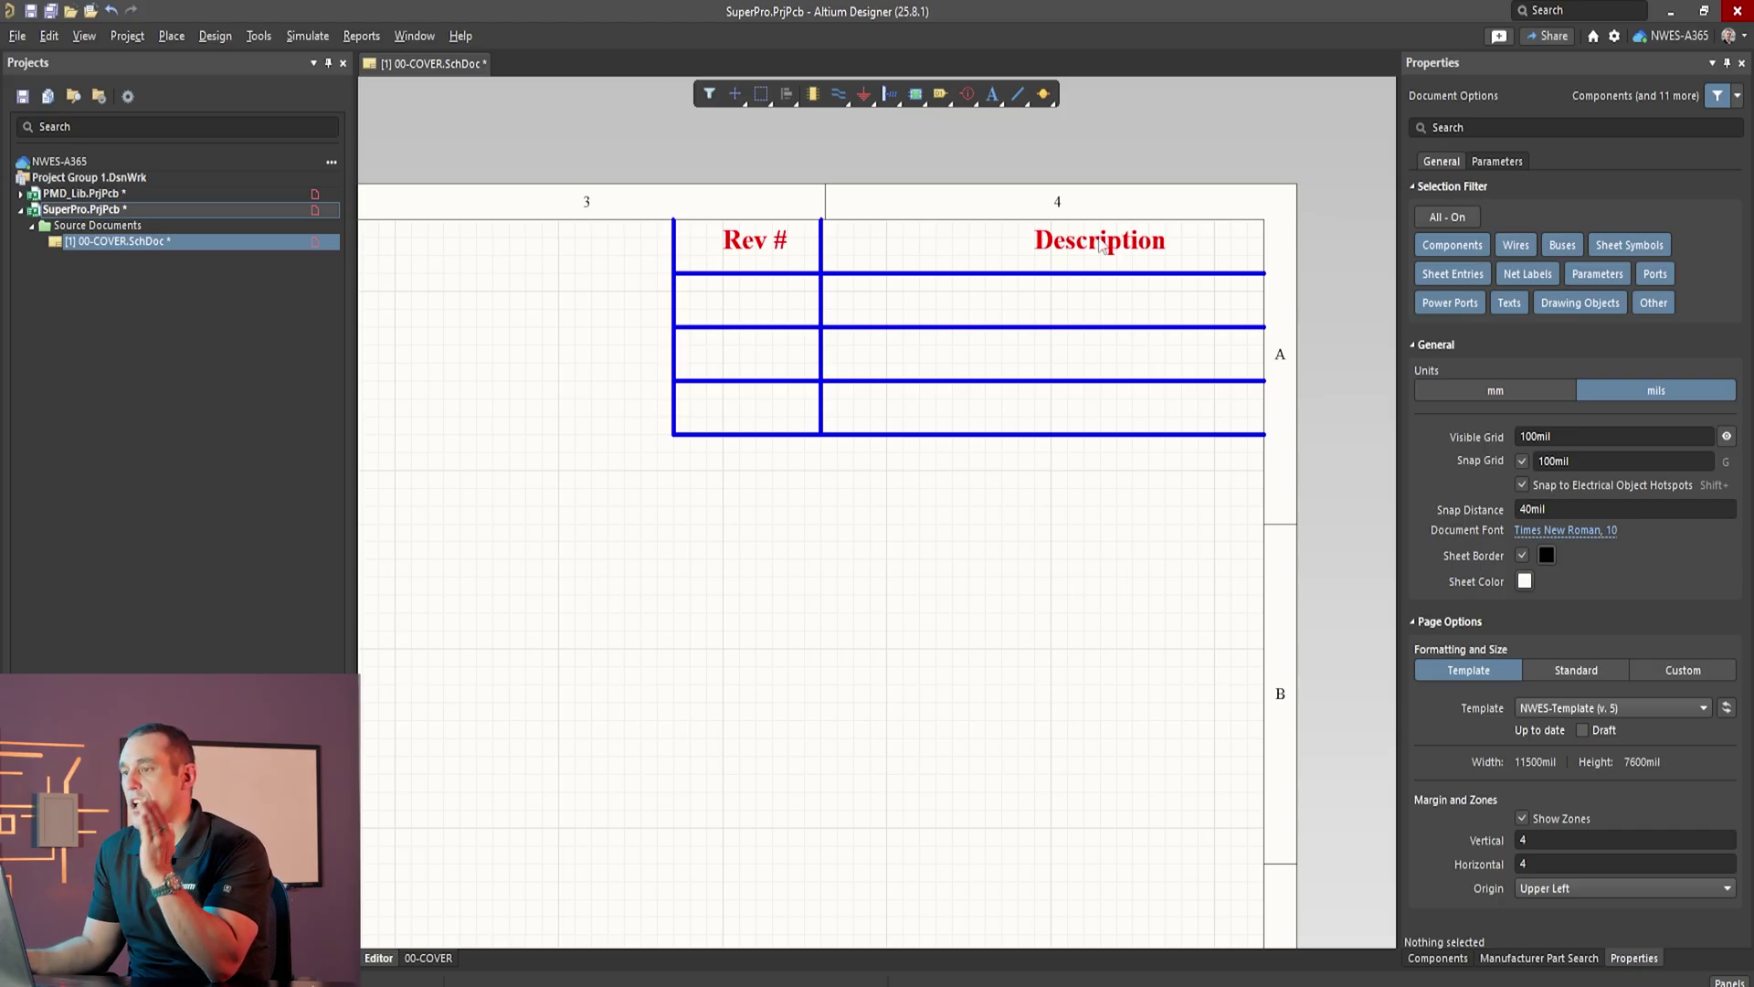
left_click_drag(1108, 240, 1060, 239)
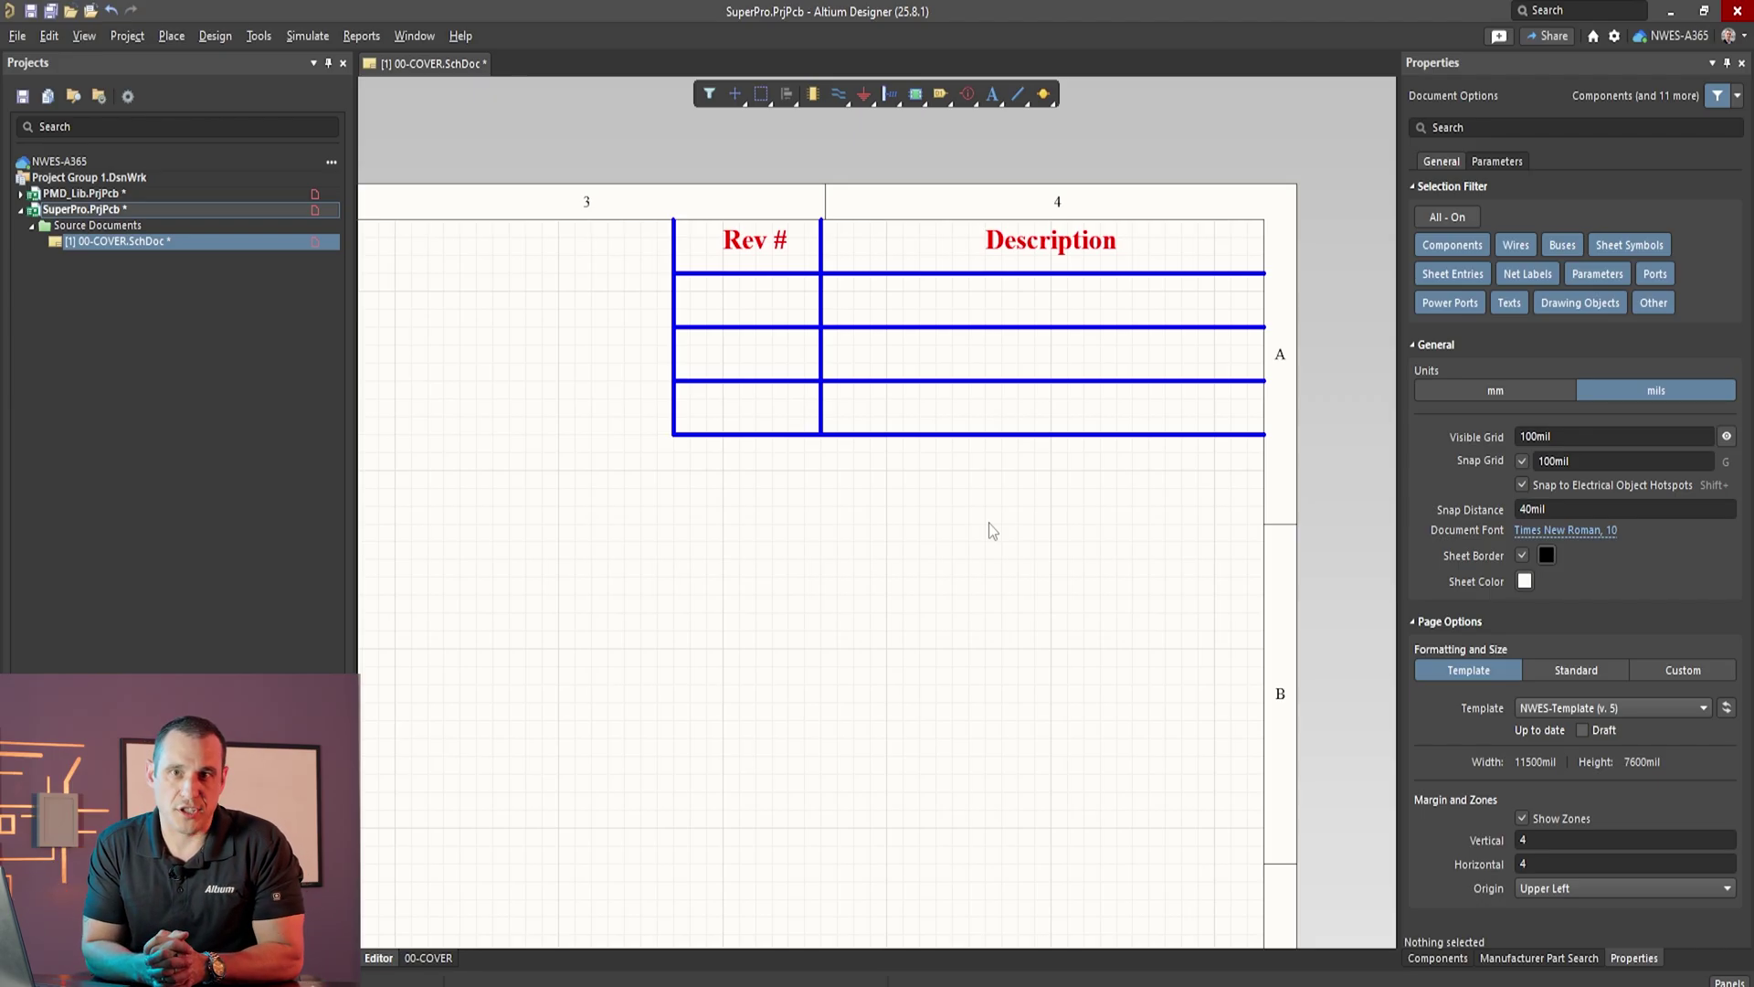
Step: Draw a long horizontal line in the upper part of zone B, near the sheet's left border
scroll(804, 210, "down", 4, "ctrl")
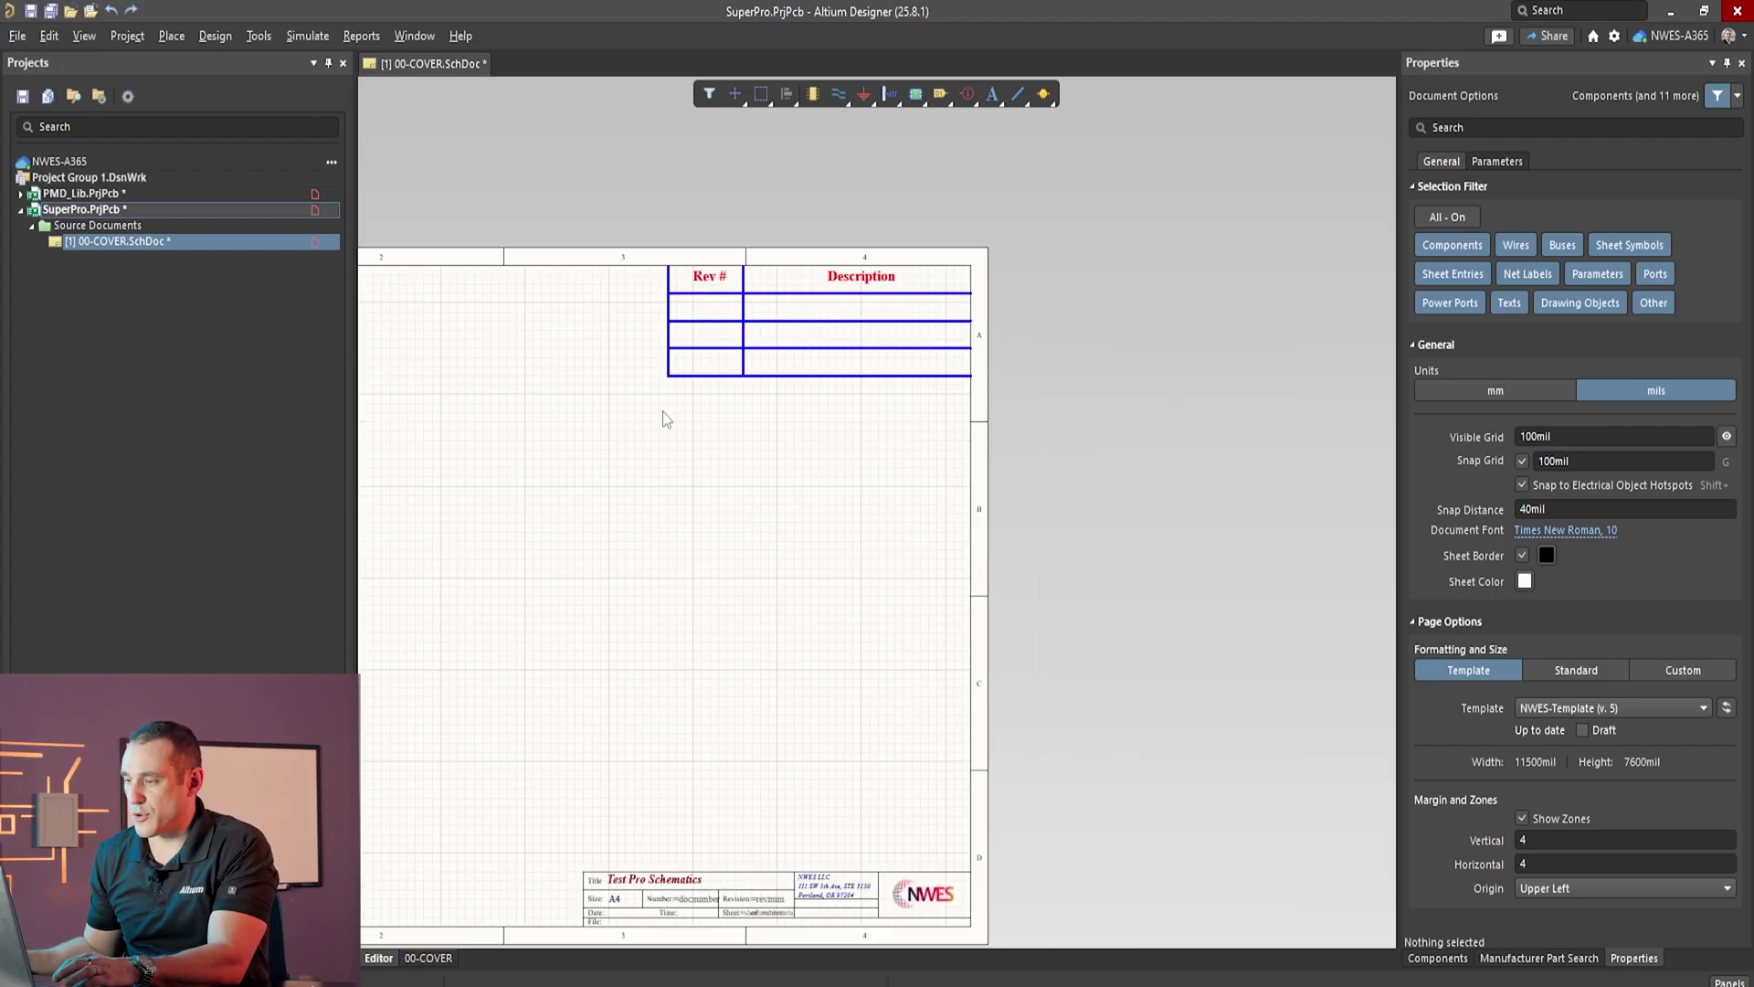
scroll(749, 347, "up", 3, "ctrl")
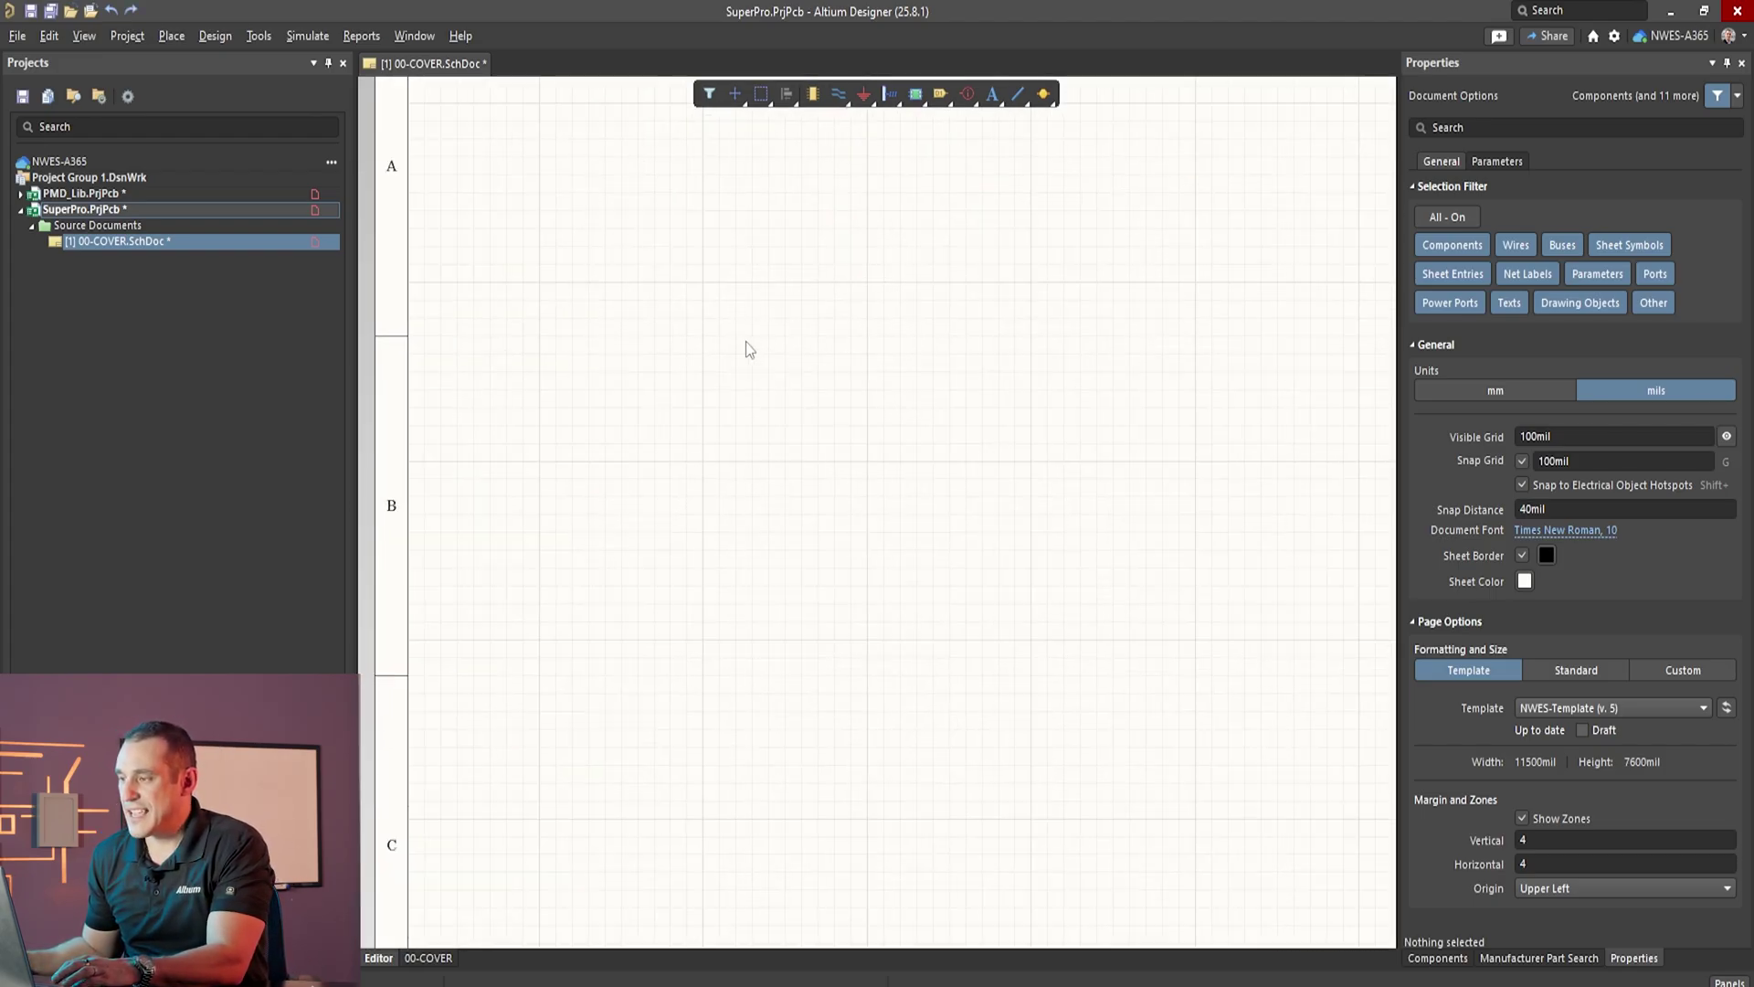
left_click(1018, 93)
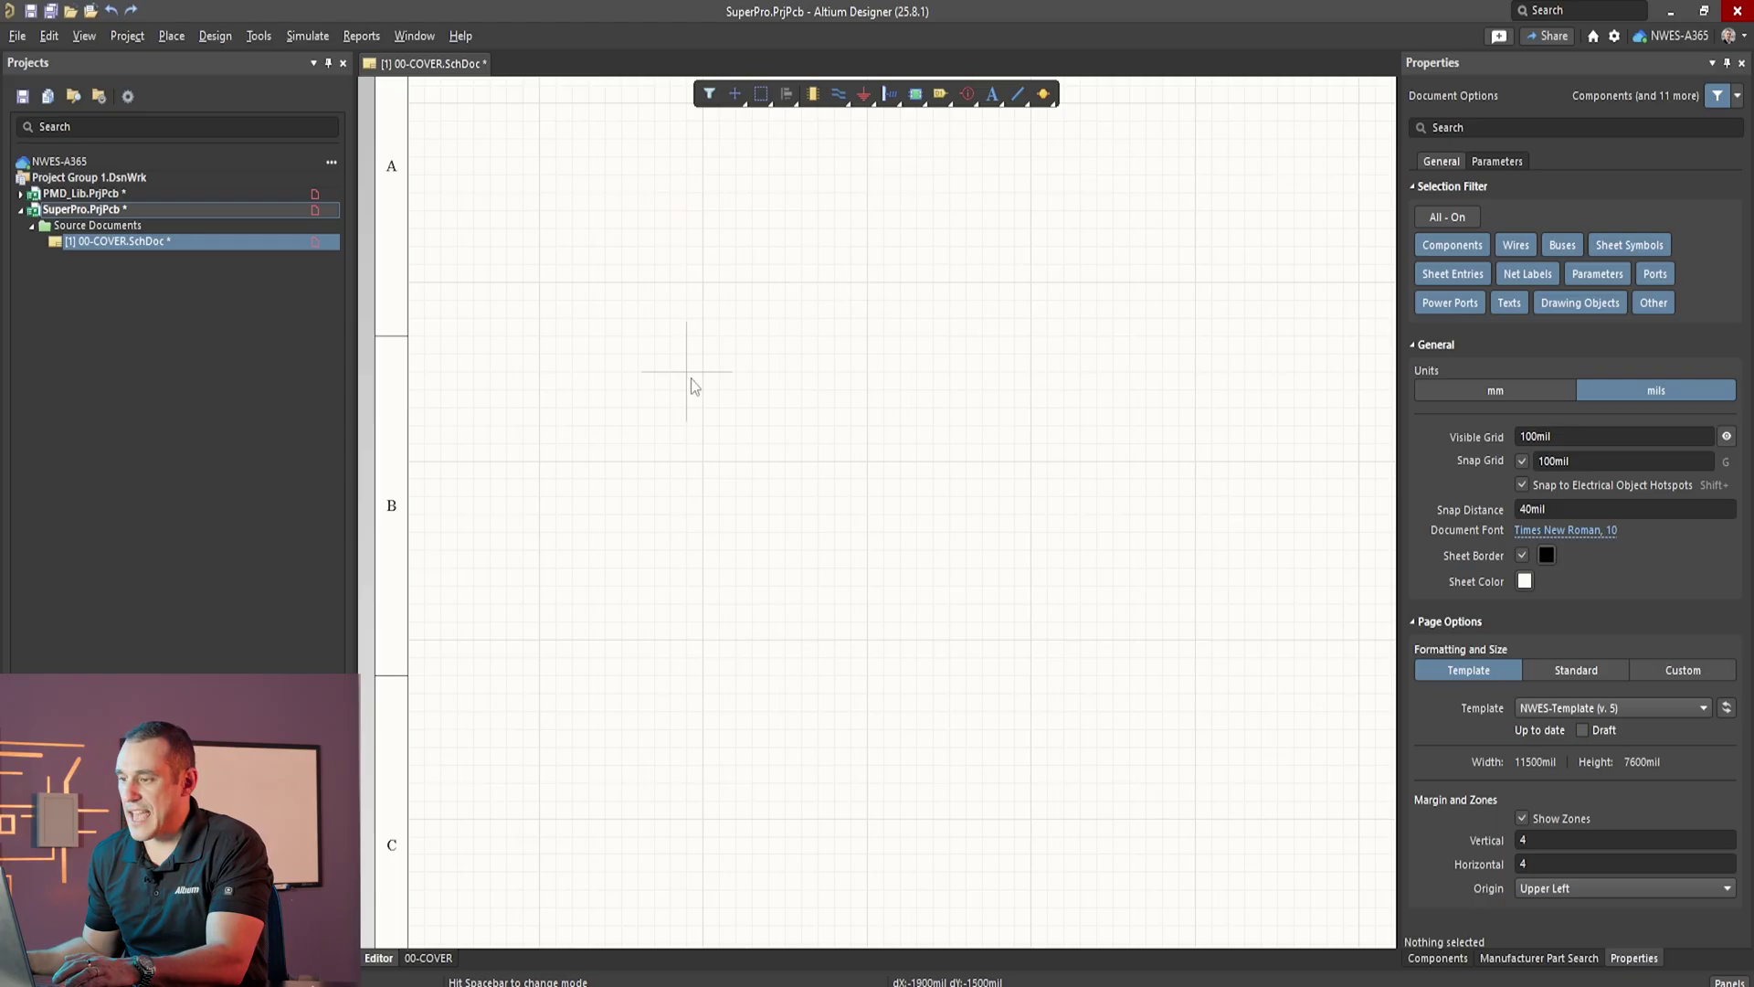
left_click(542, 373)
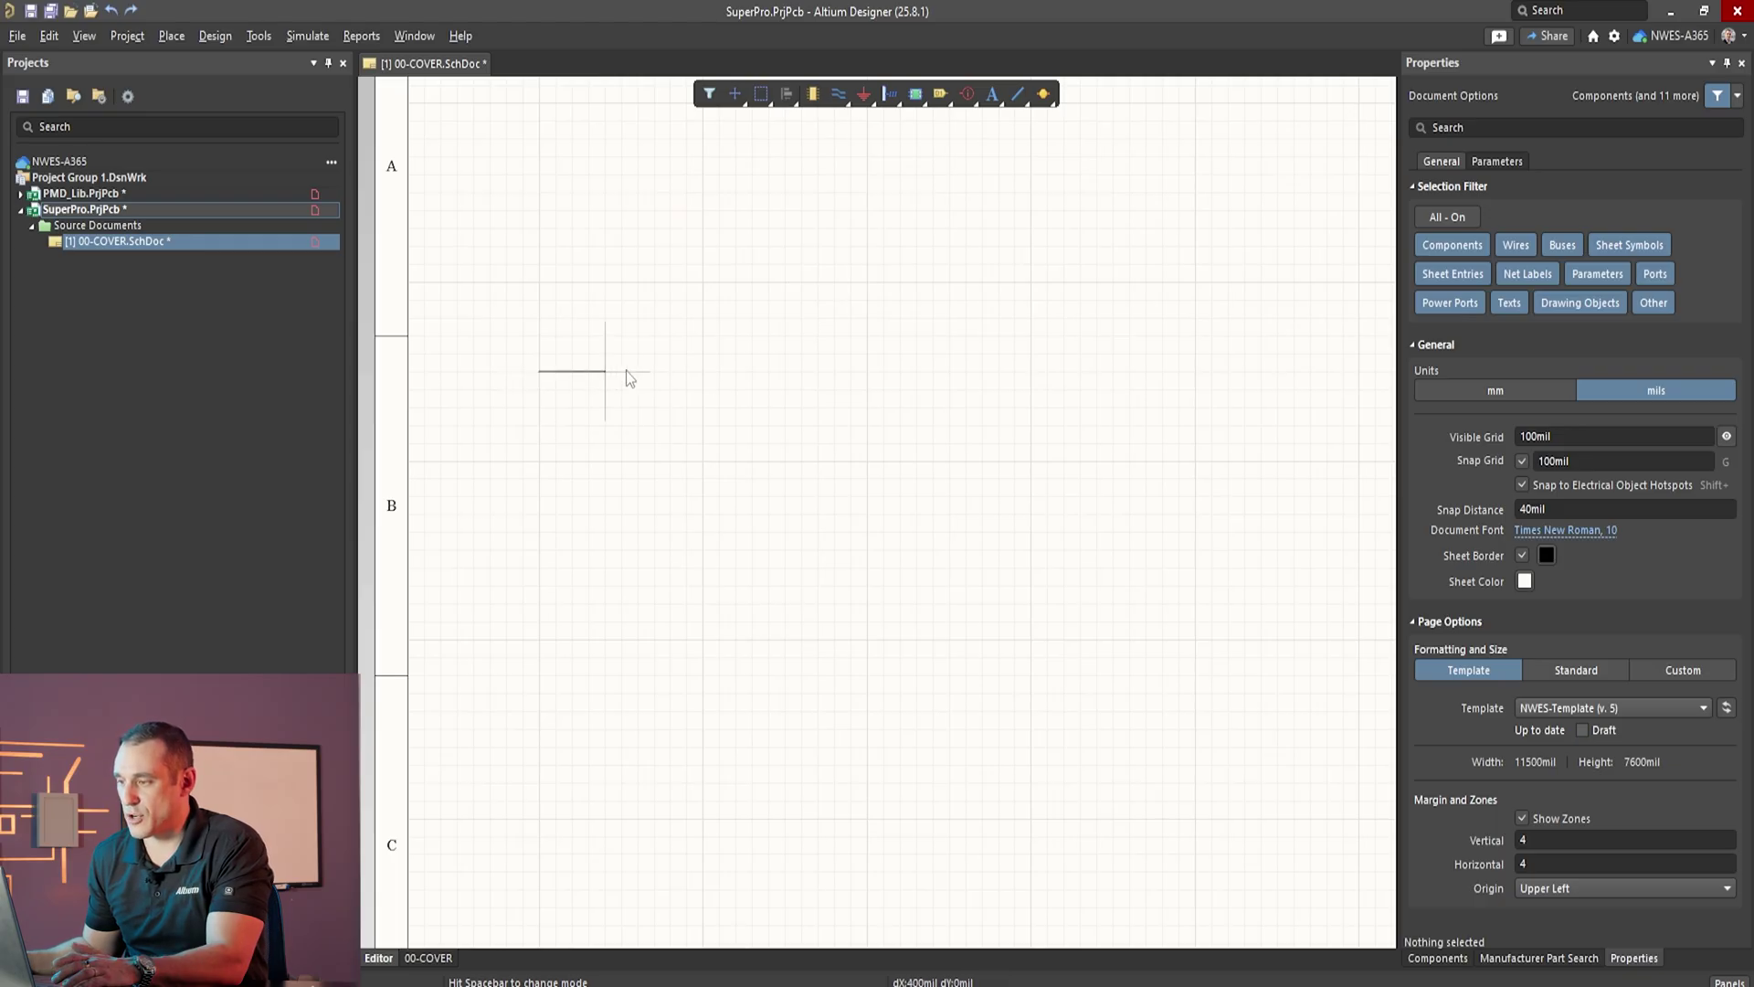
left_click(1062, 371)
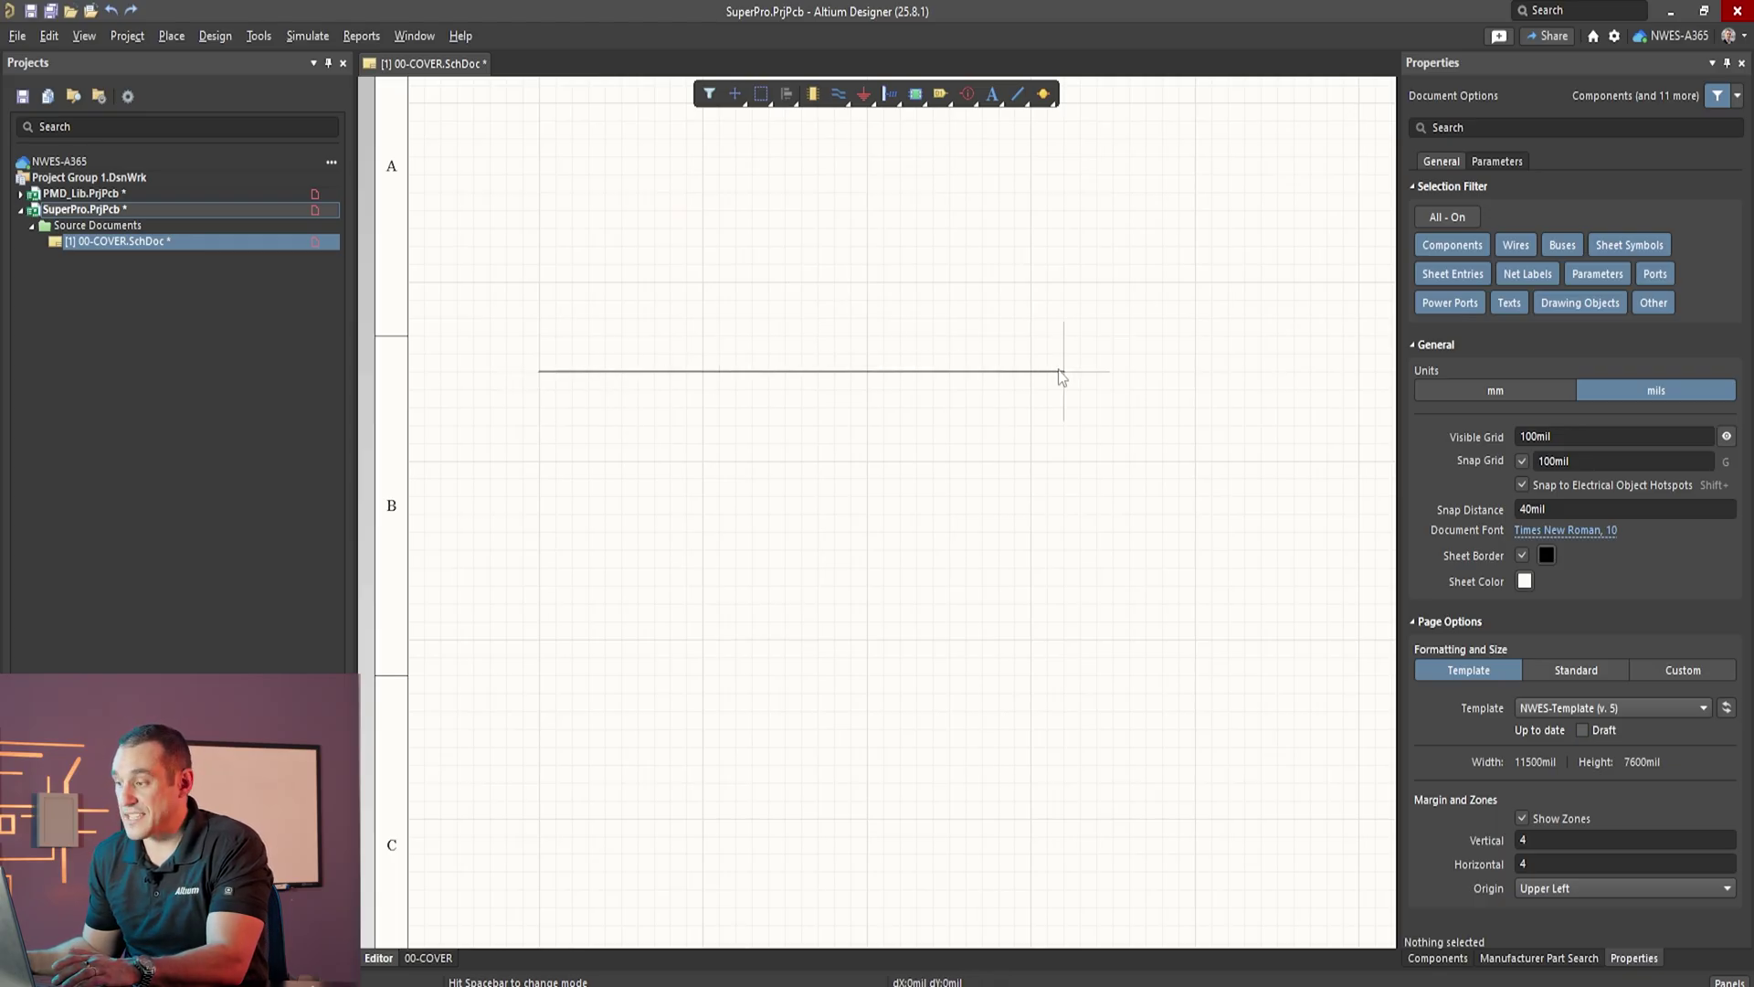
right_click(996, 376)
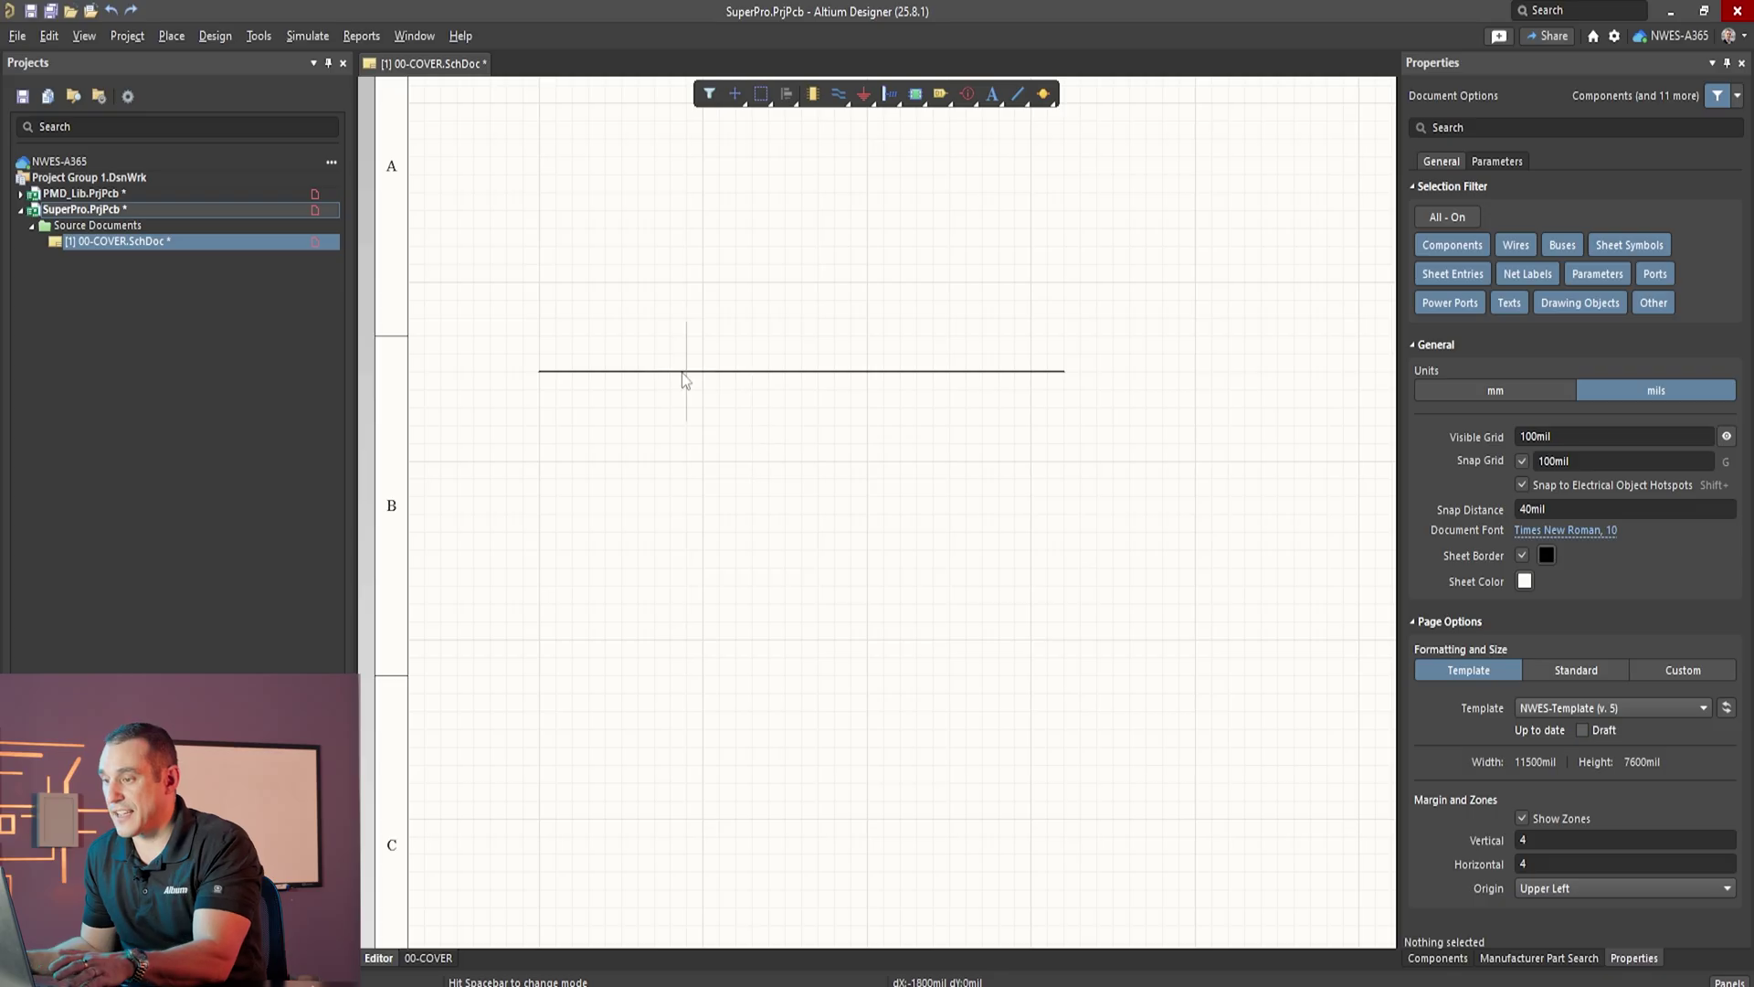
Step: Draw a vertical line crossing the horizontal line near its left end and running down into zone C
left_click(607, 299)
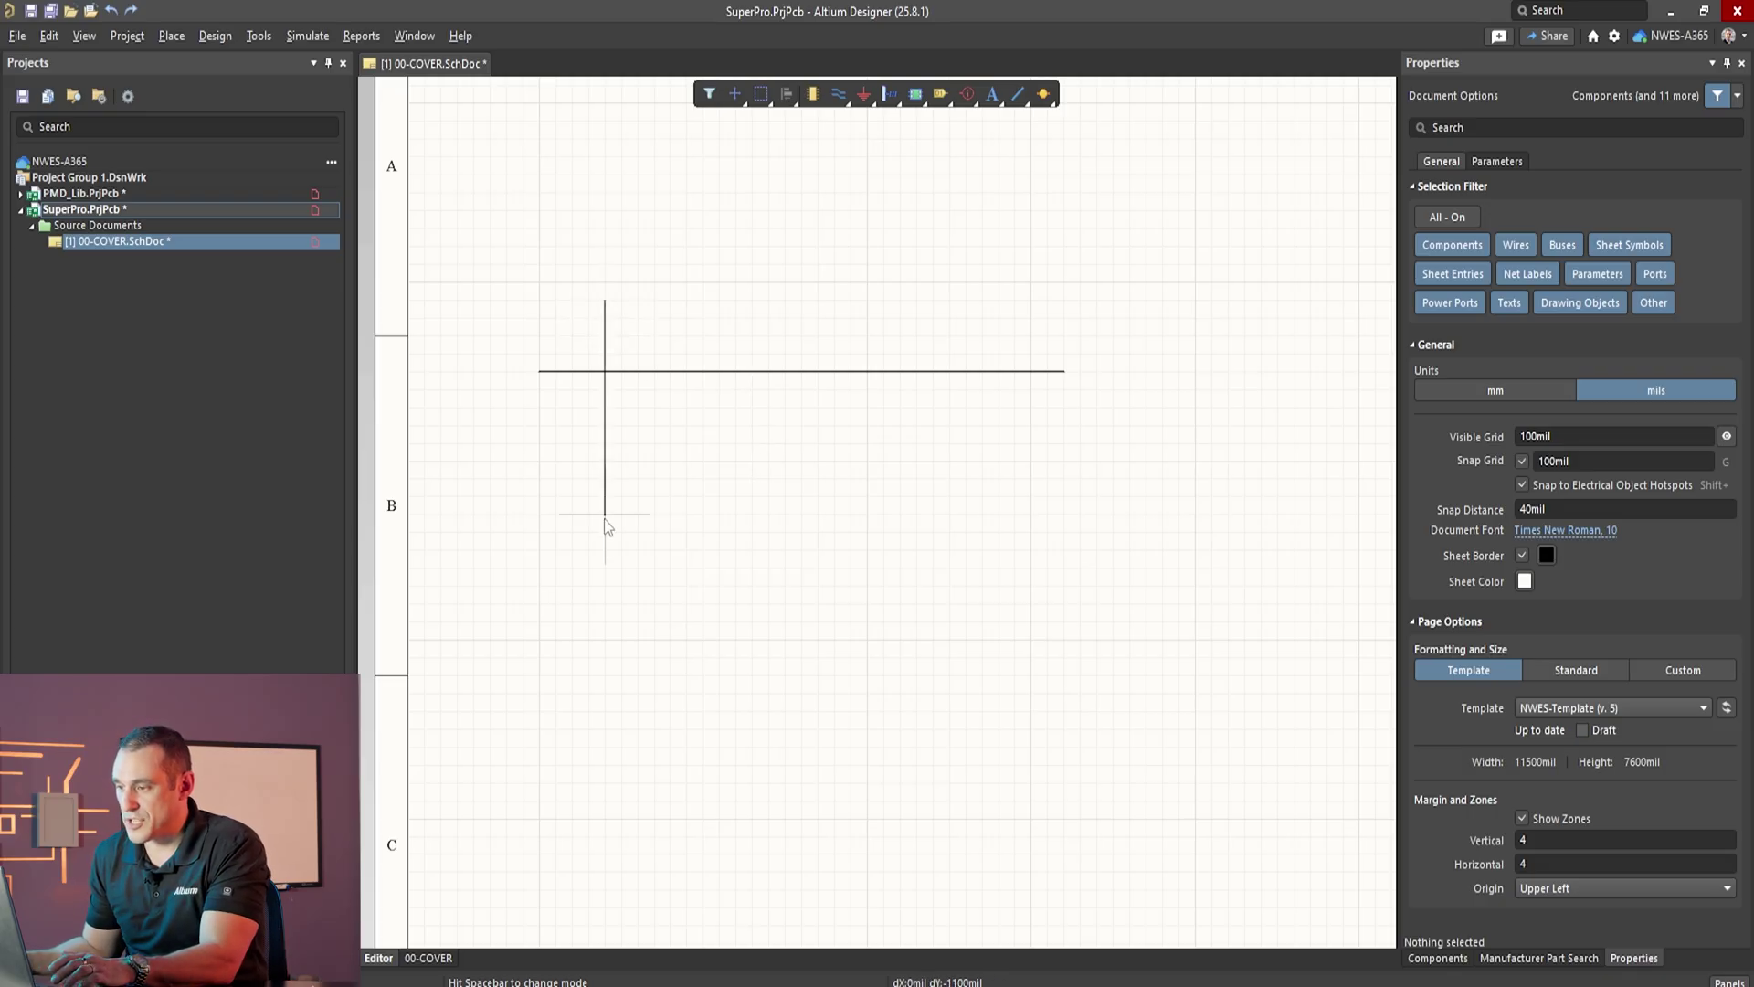
left_click(604, 818)
right_click(661, 774)
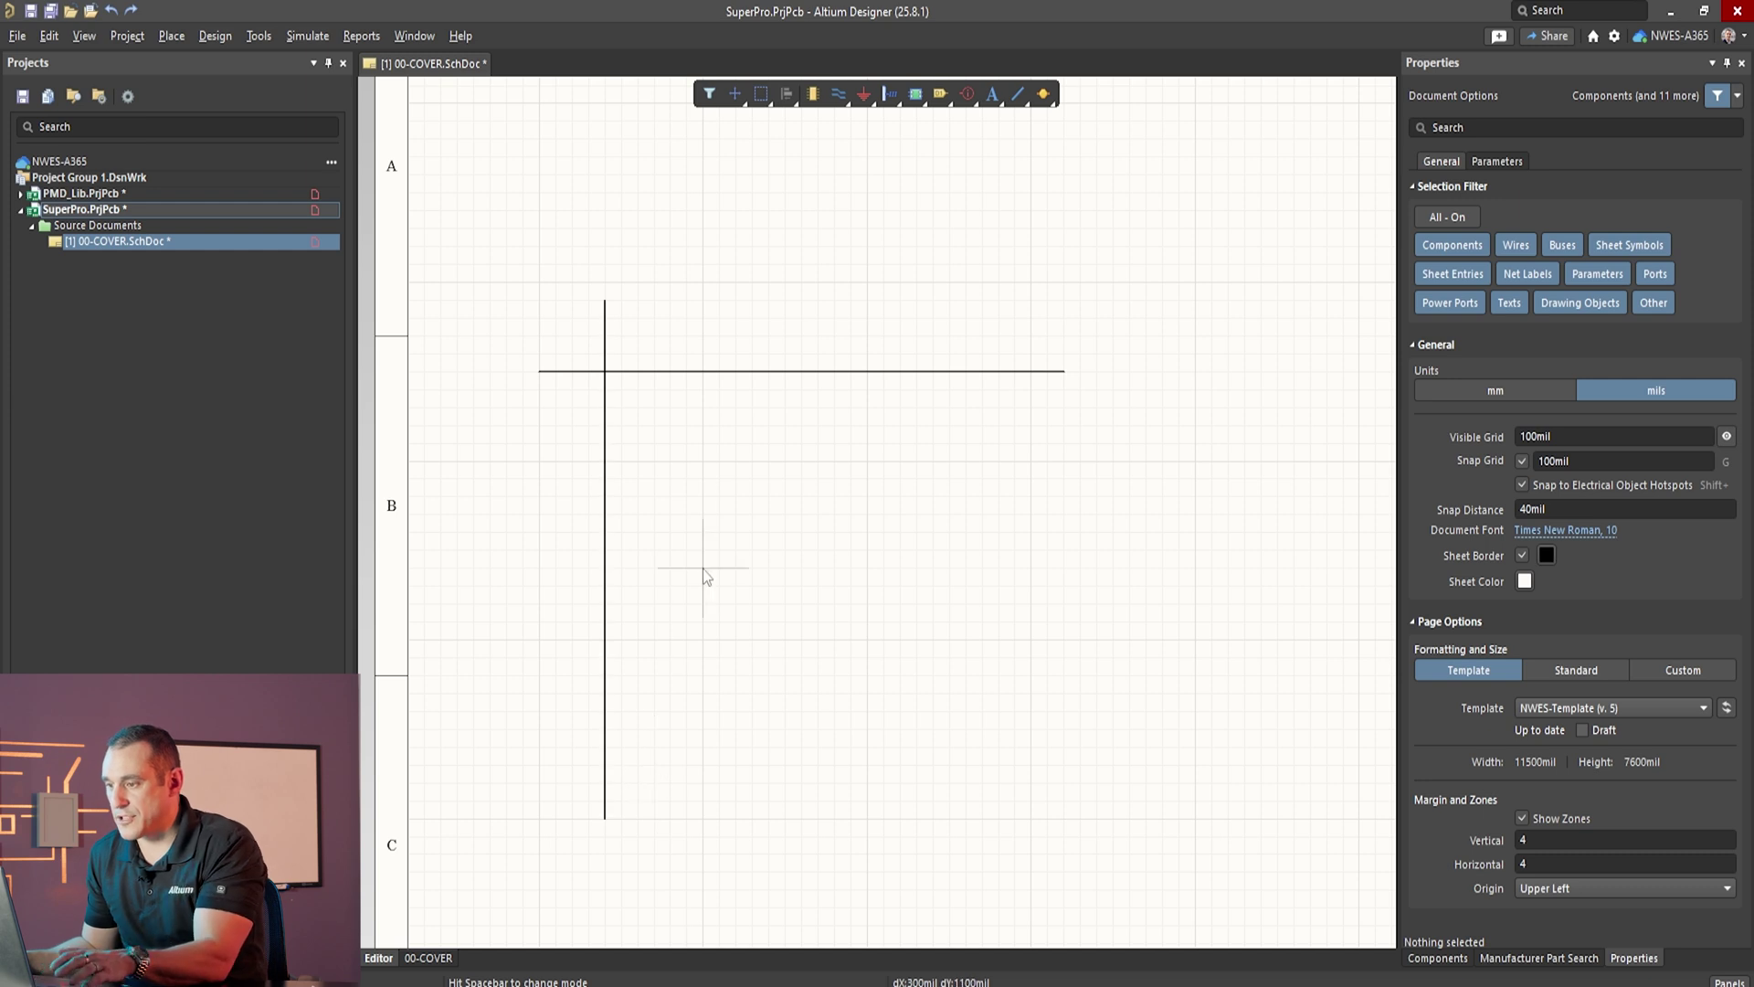
left_click(826, 236)
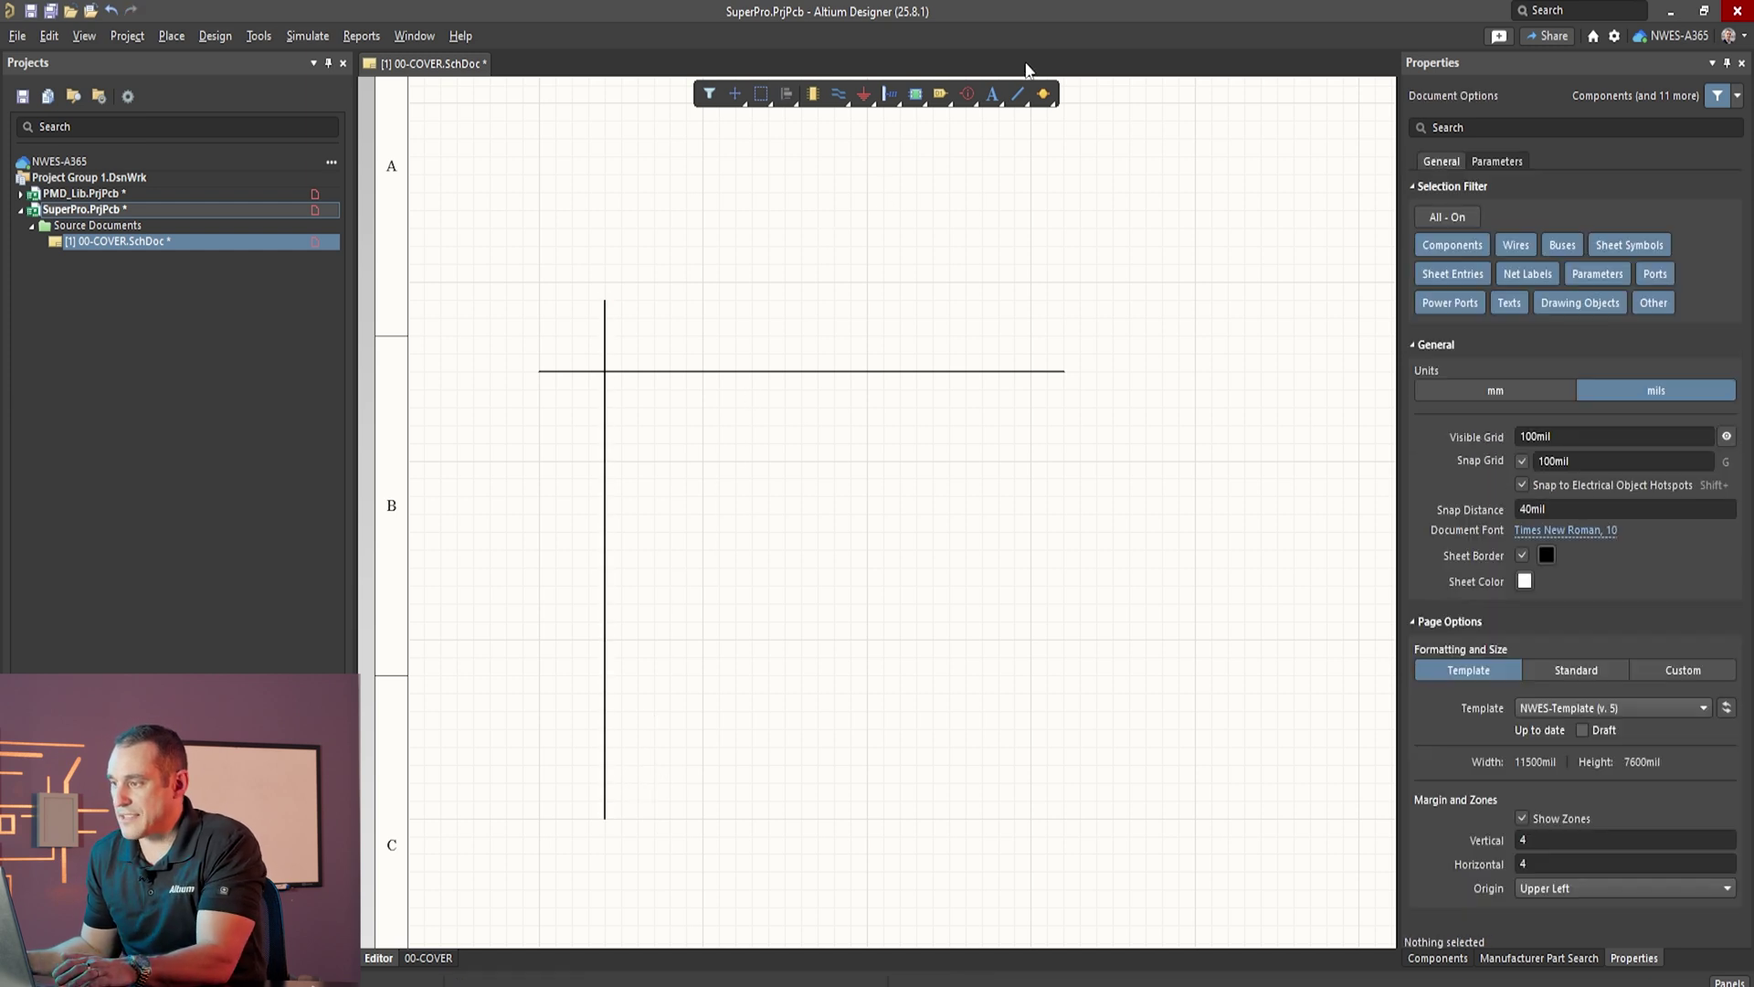
Step: Set both crossing lines to Medium width and color them dark green
left_click(996, 97)
left_click(1160, 240)
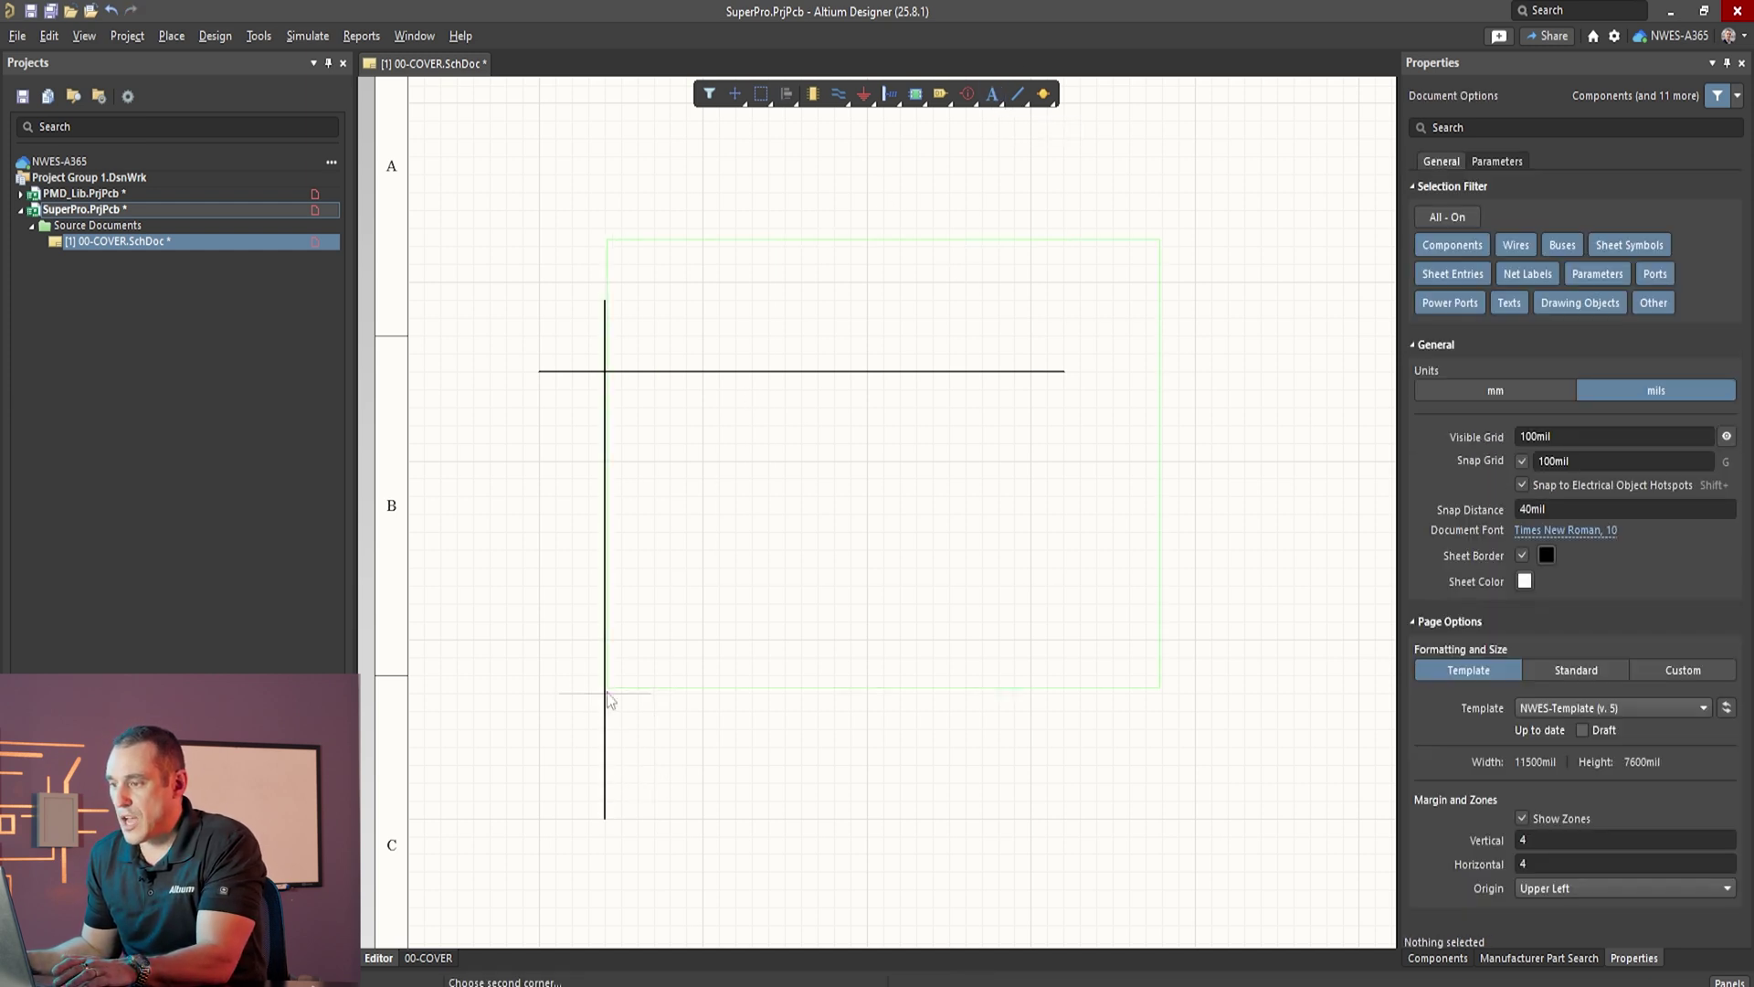
left_click(511, 853)
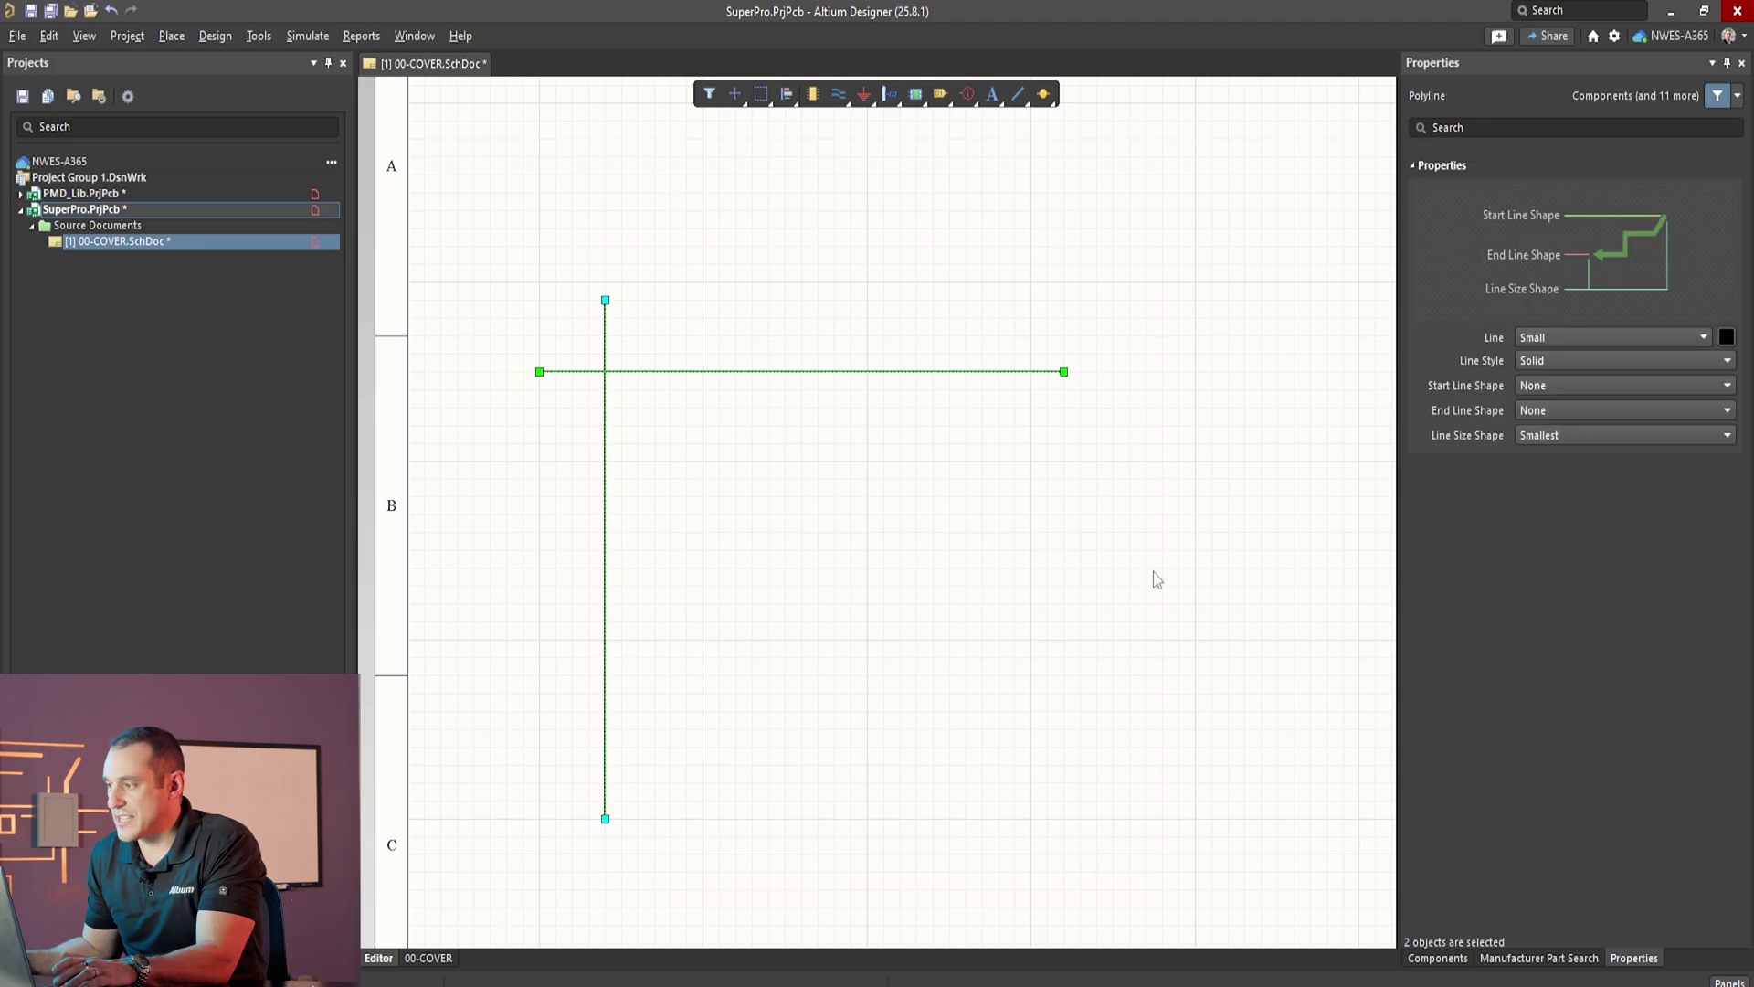
left_click(1652, 337)
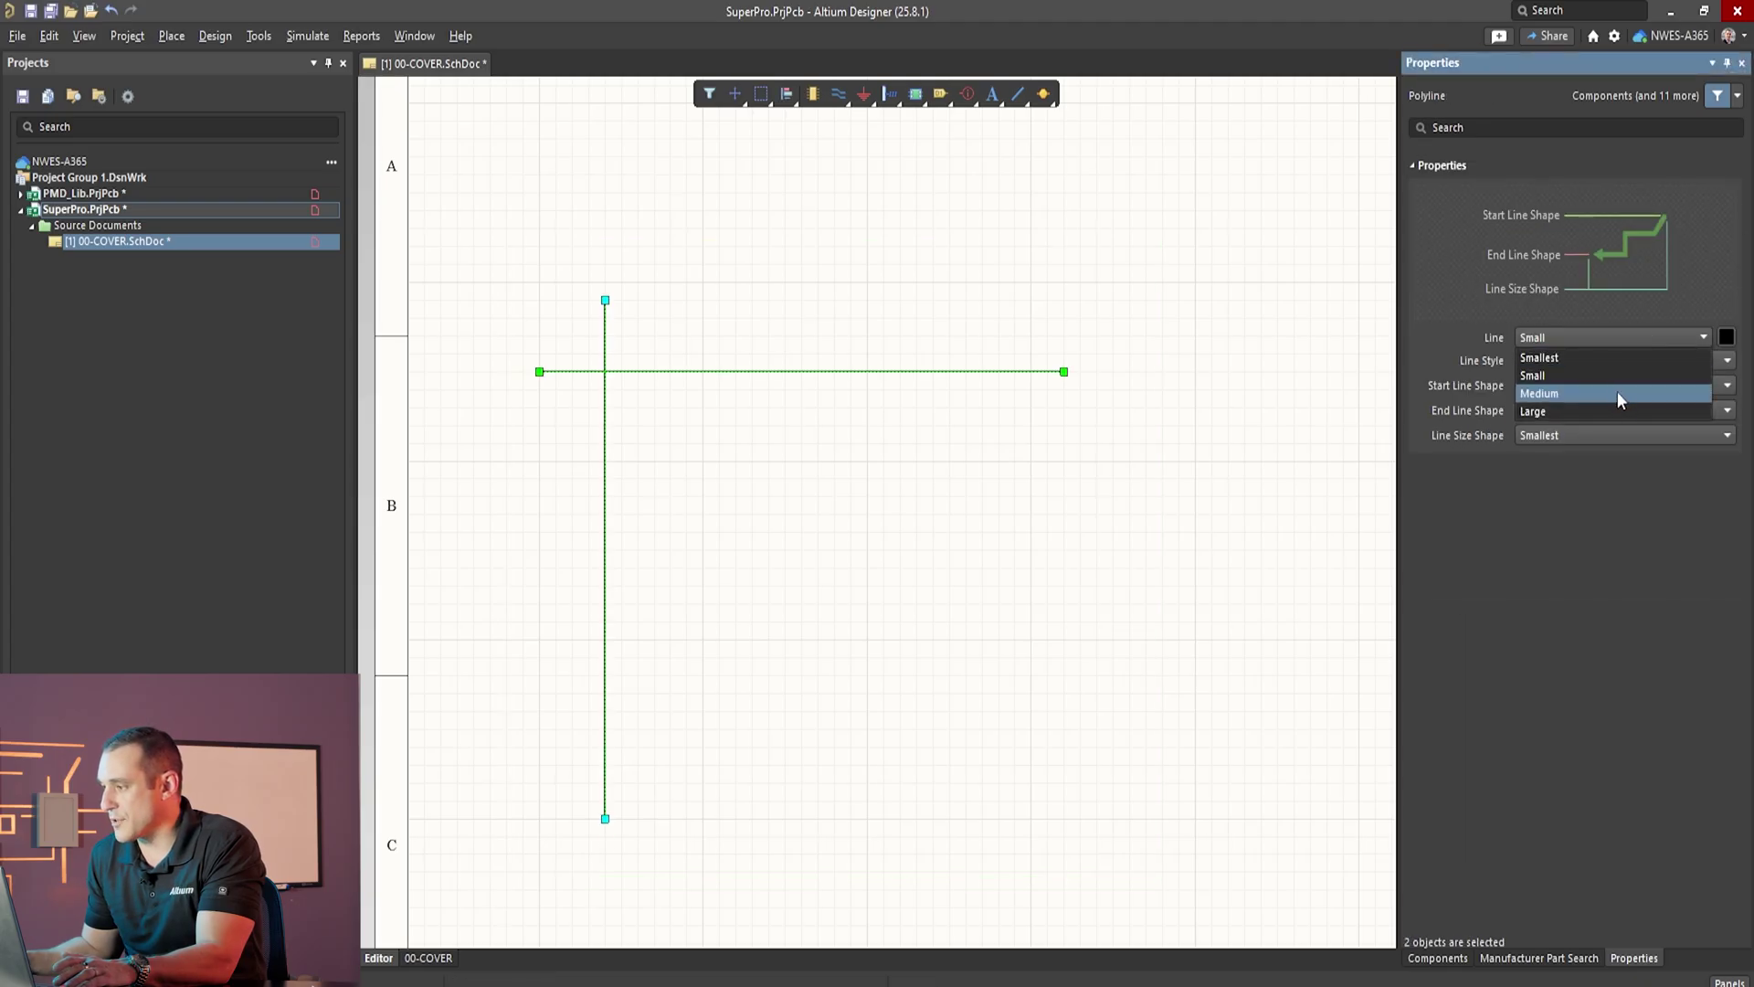
left_click(1617, 393)
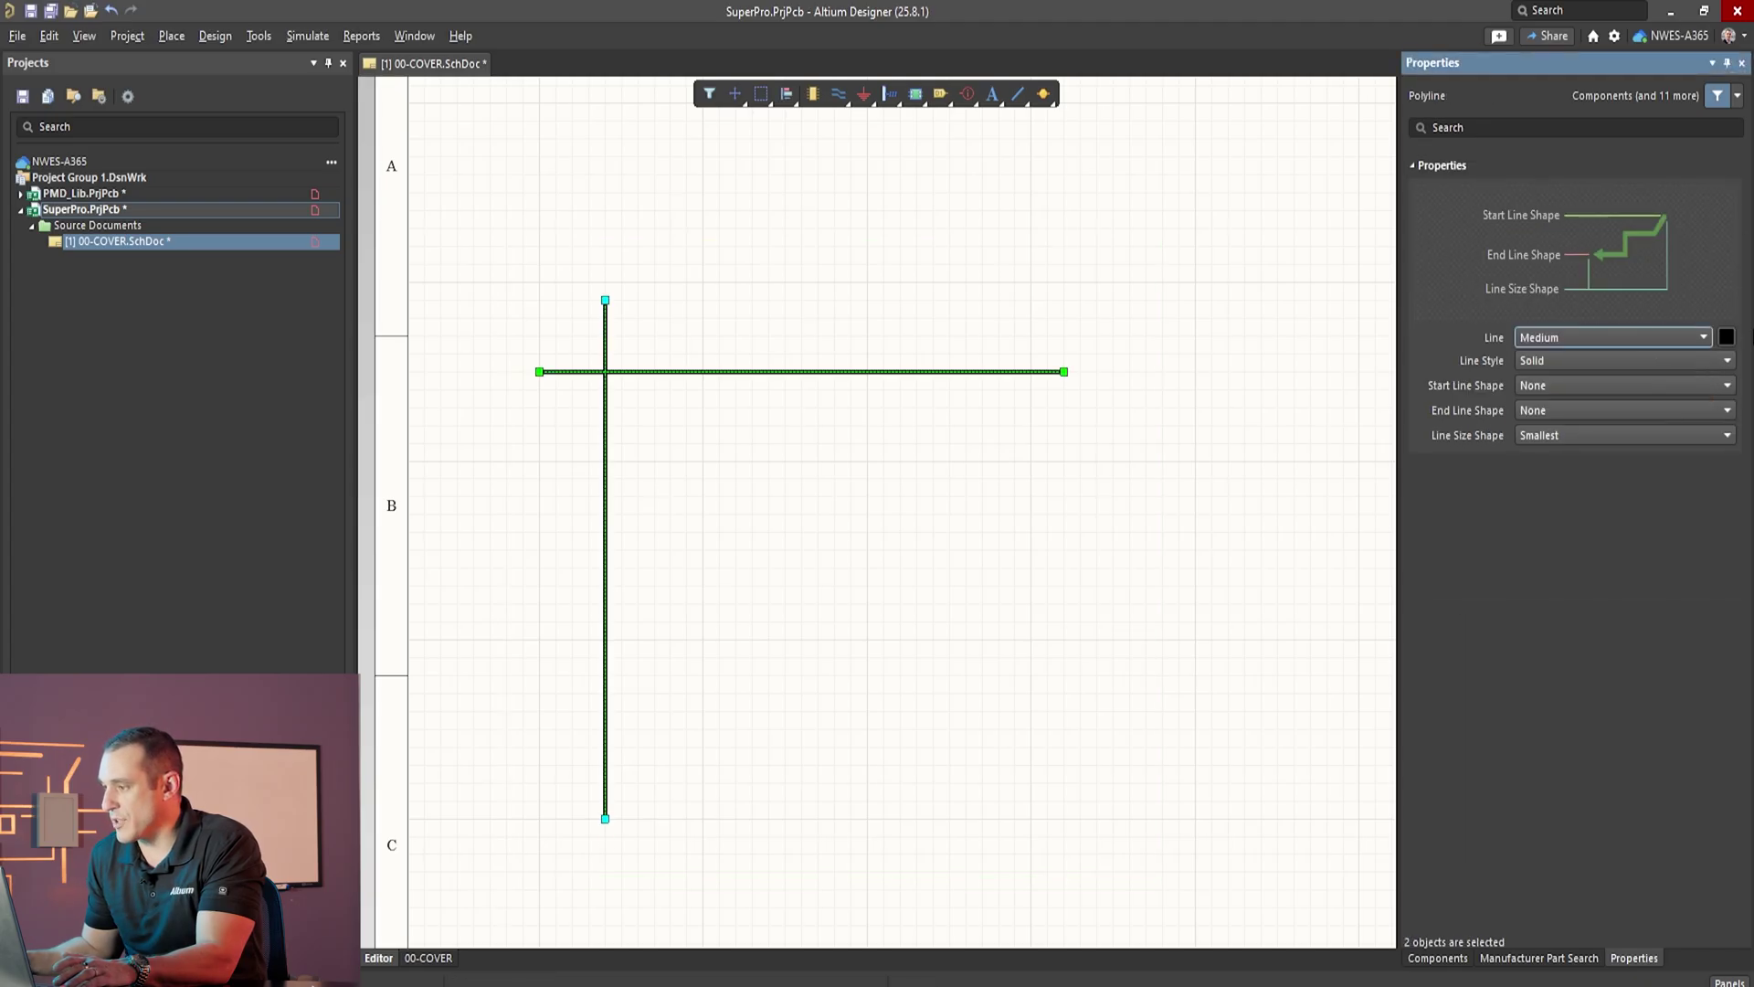
left_click(1726, 337)
left_click(1640, 487)
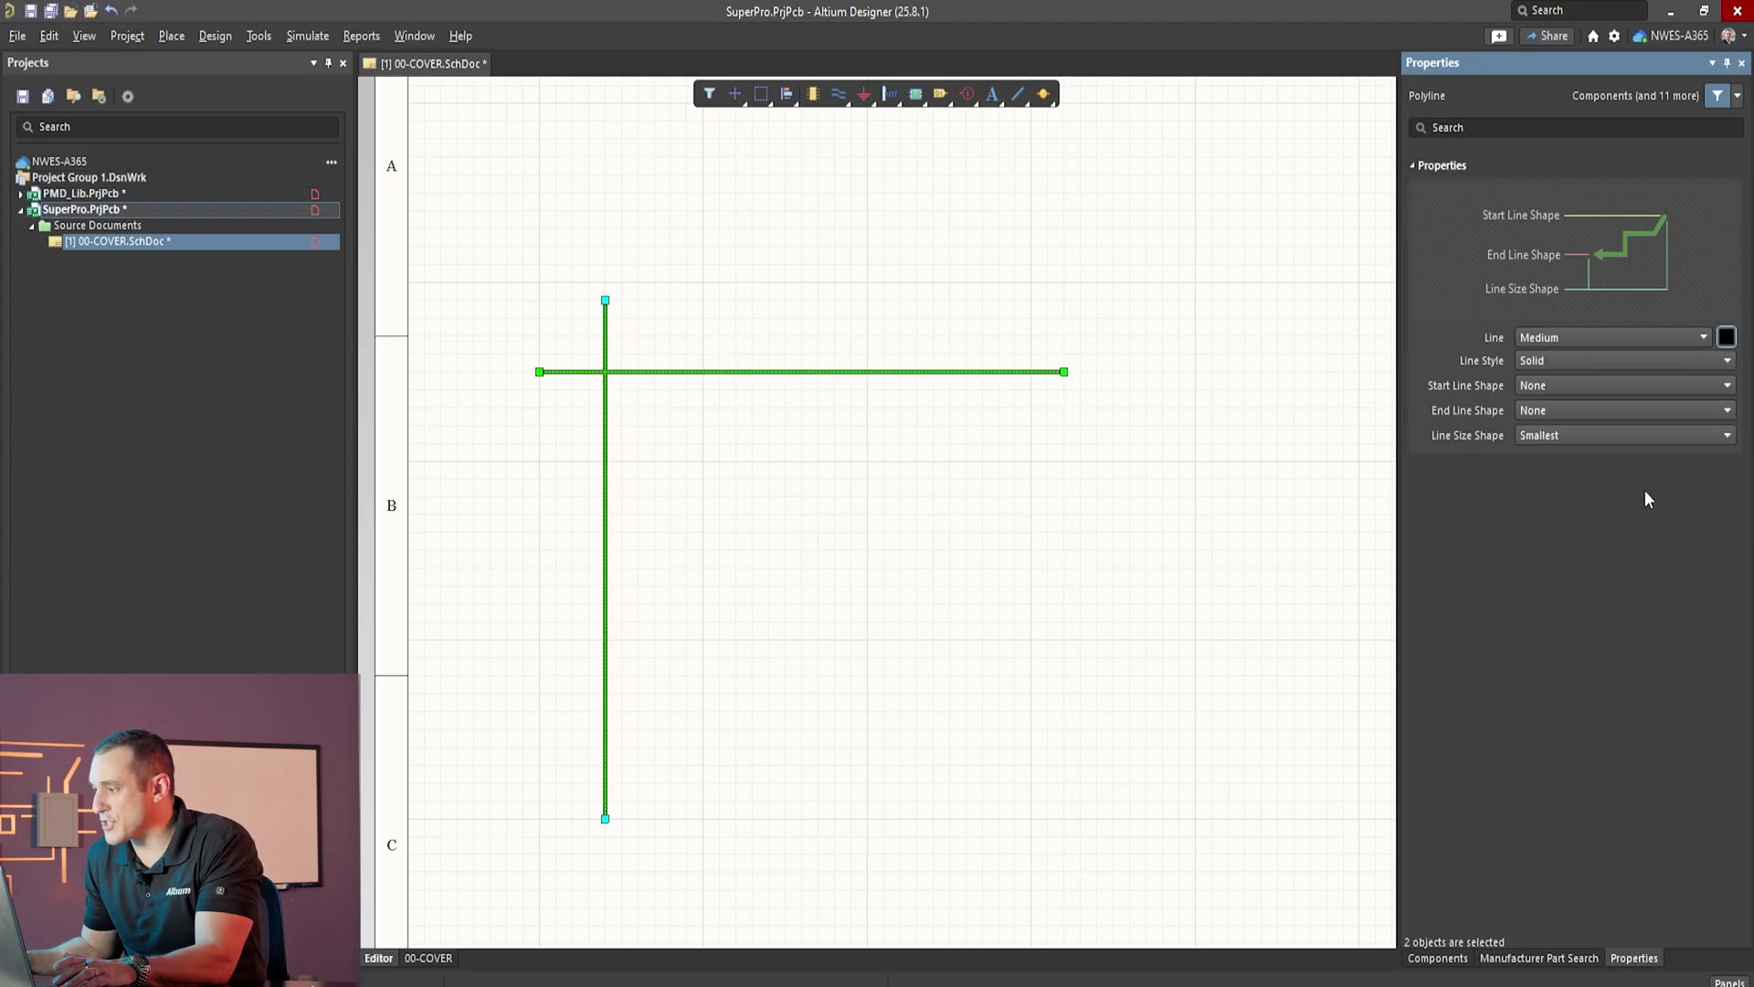
left_click(726, 609)
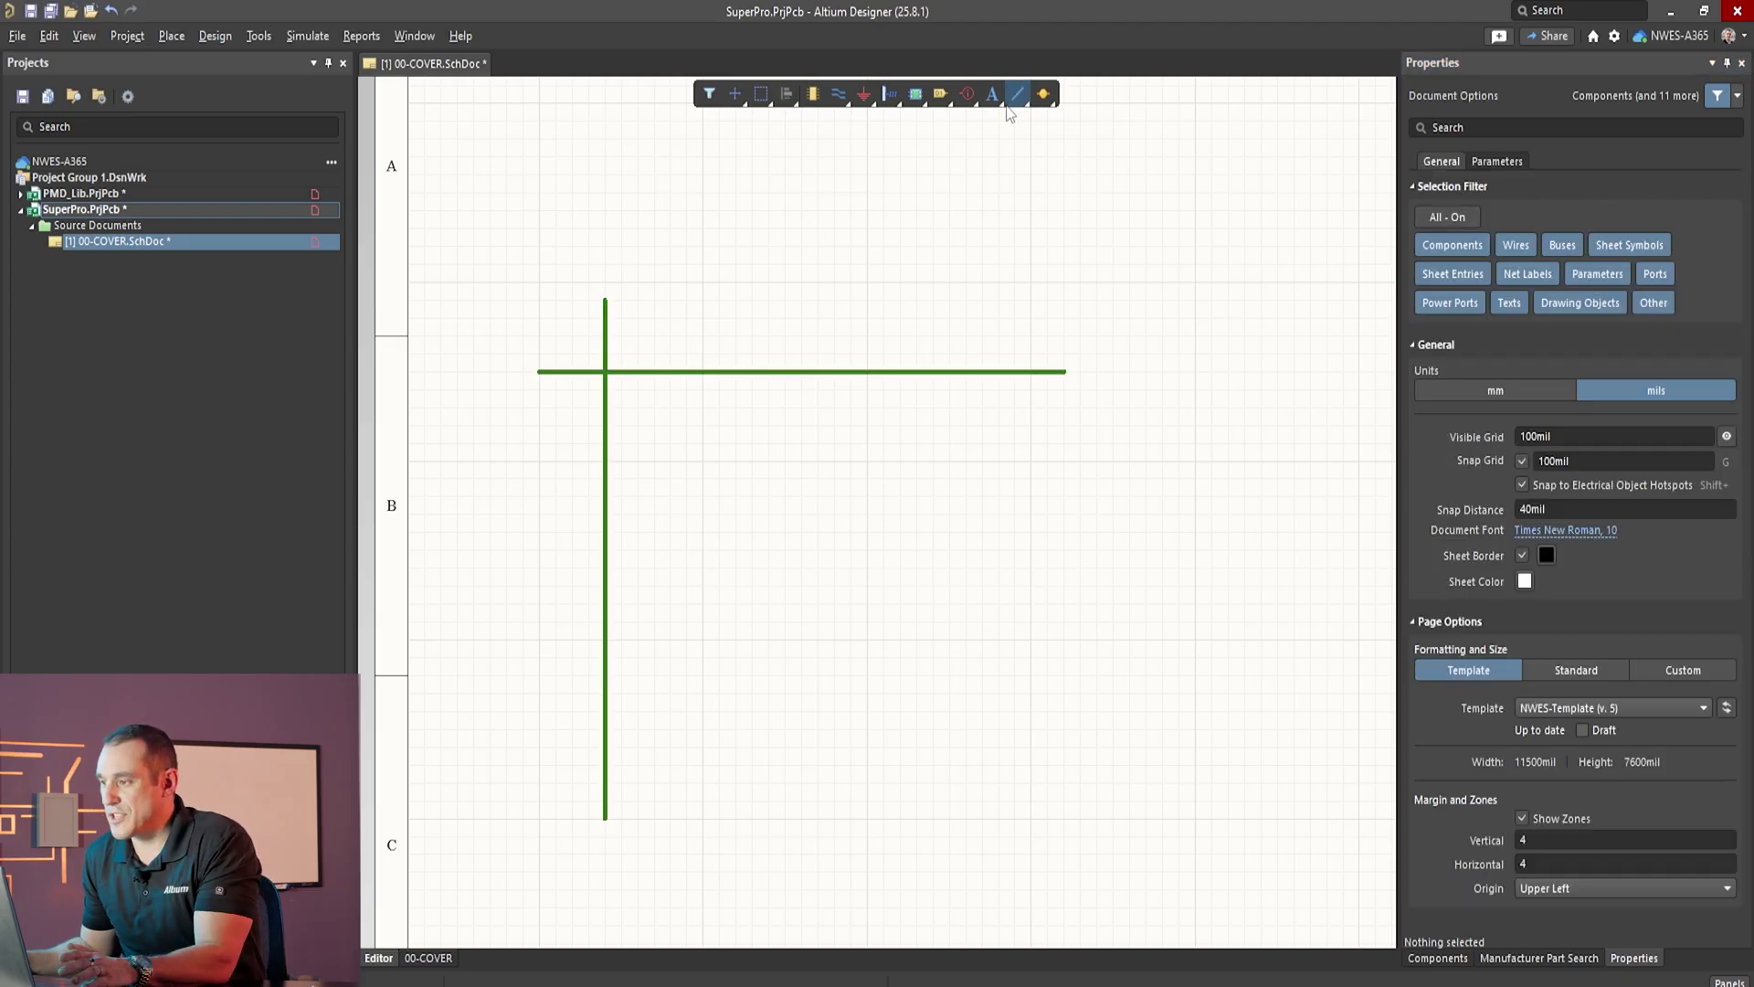
Step: Place the text "00" just below the horizontal green line, to the left of the vertical one
left_click(992, 95)
left_click(561, 405)
right_click(557, 460)
left_click(568, 400)
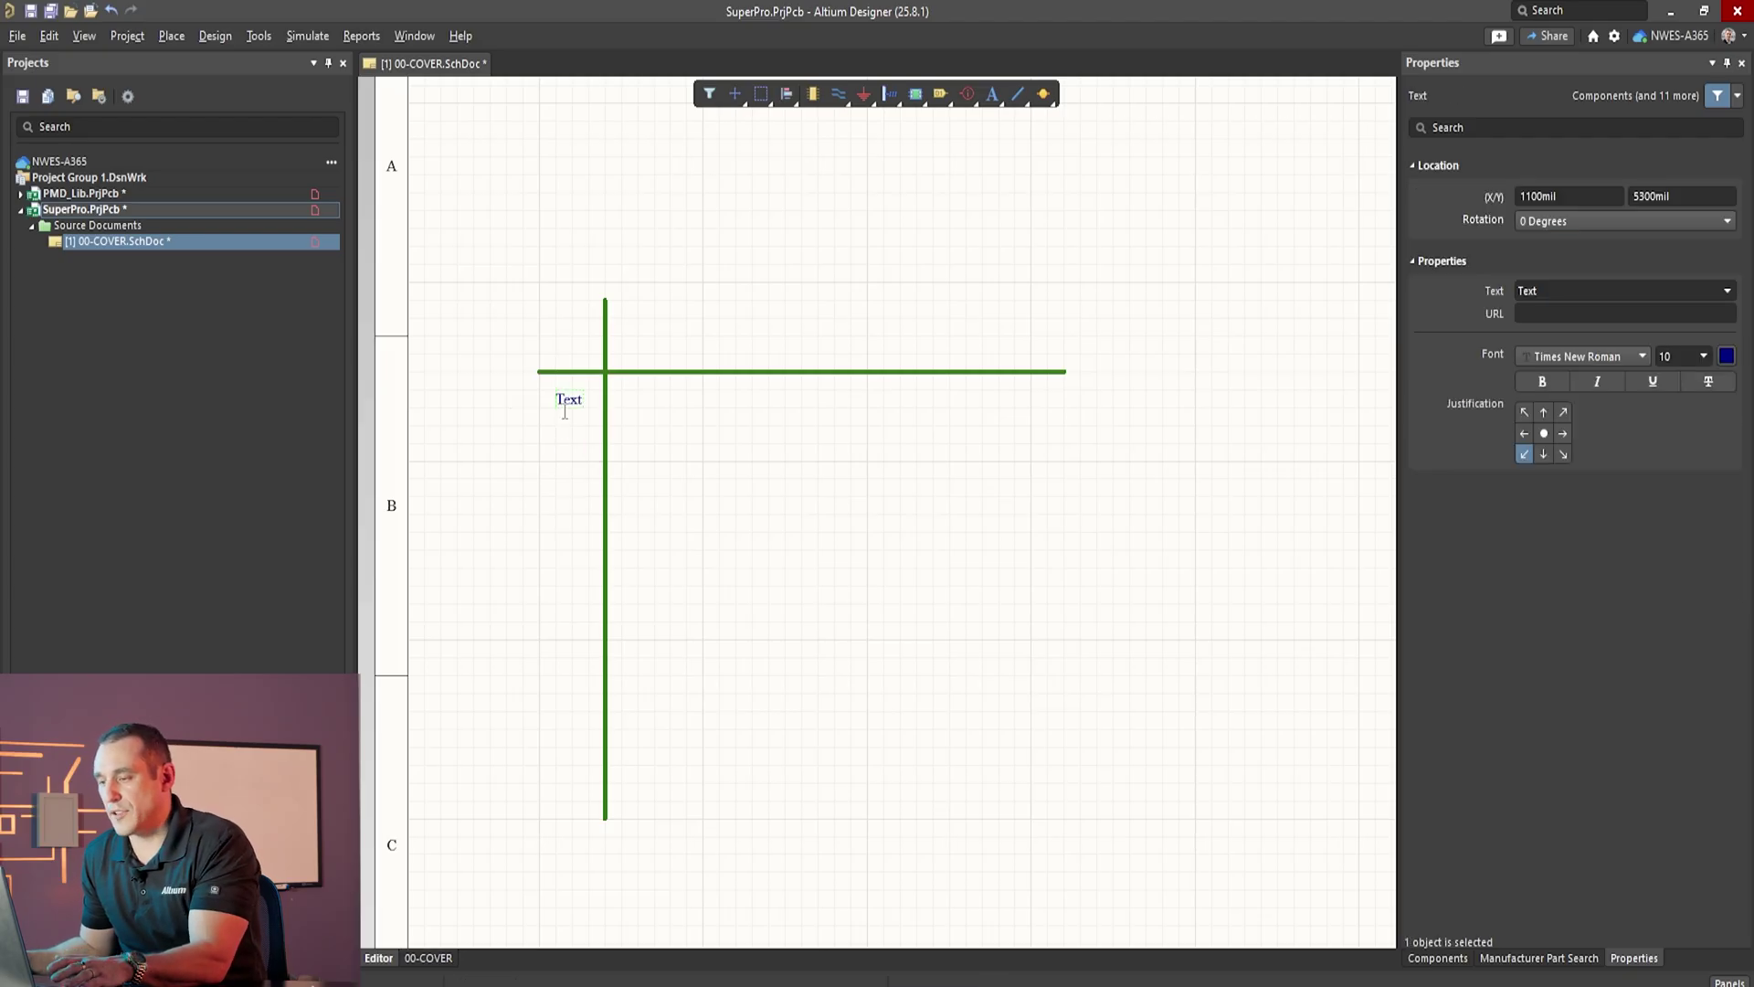
left_click(1596, 290)
type("00")
key("Return")
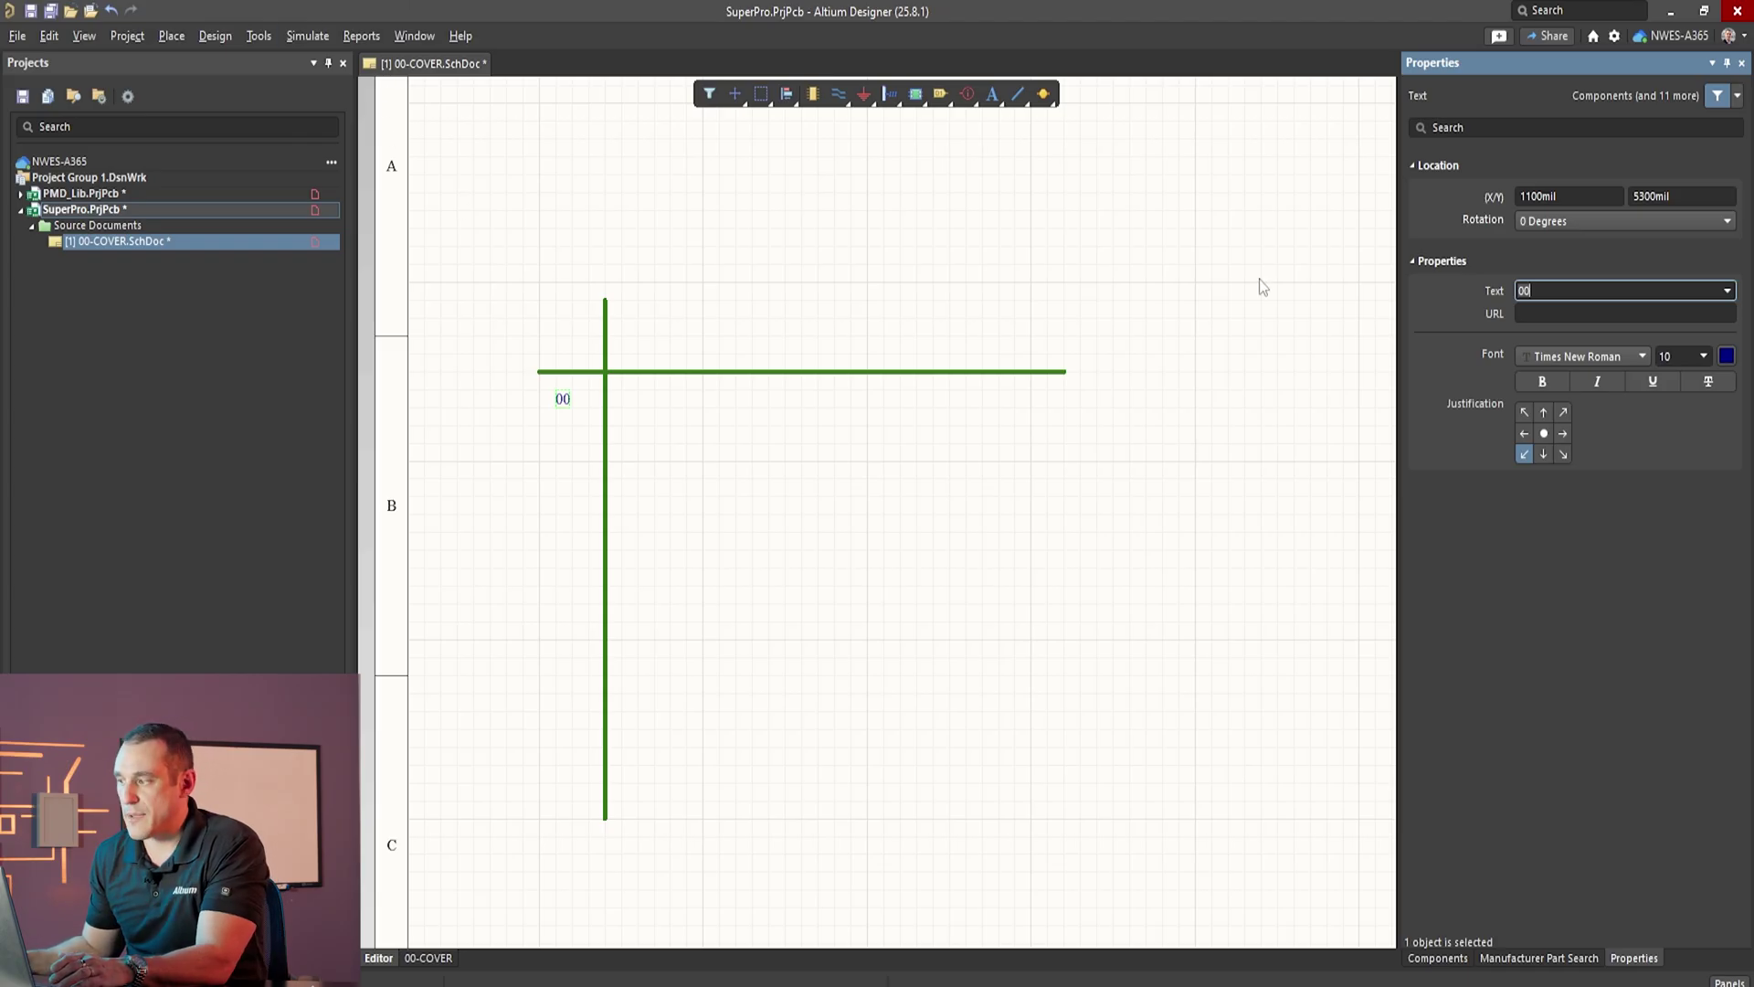
Step: Format the "00" text as bold with a font size of 14
left_click(1703, 356)
left_click(1680, 483)
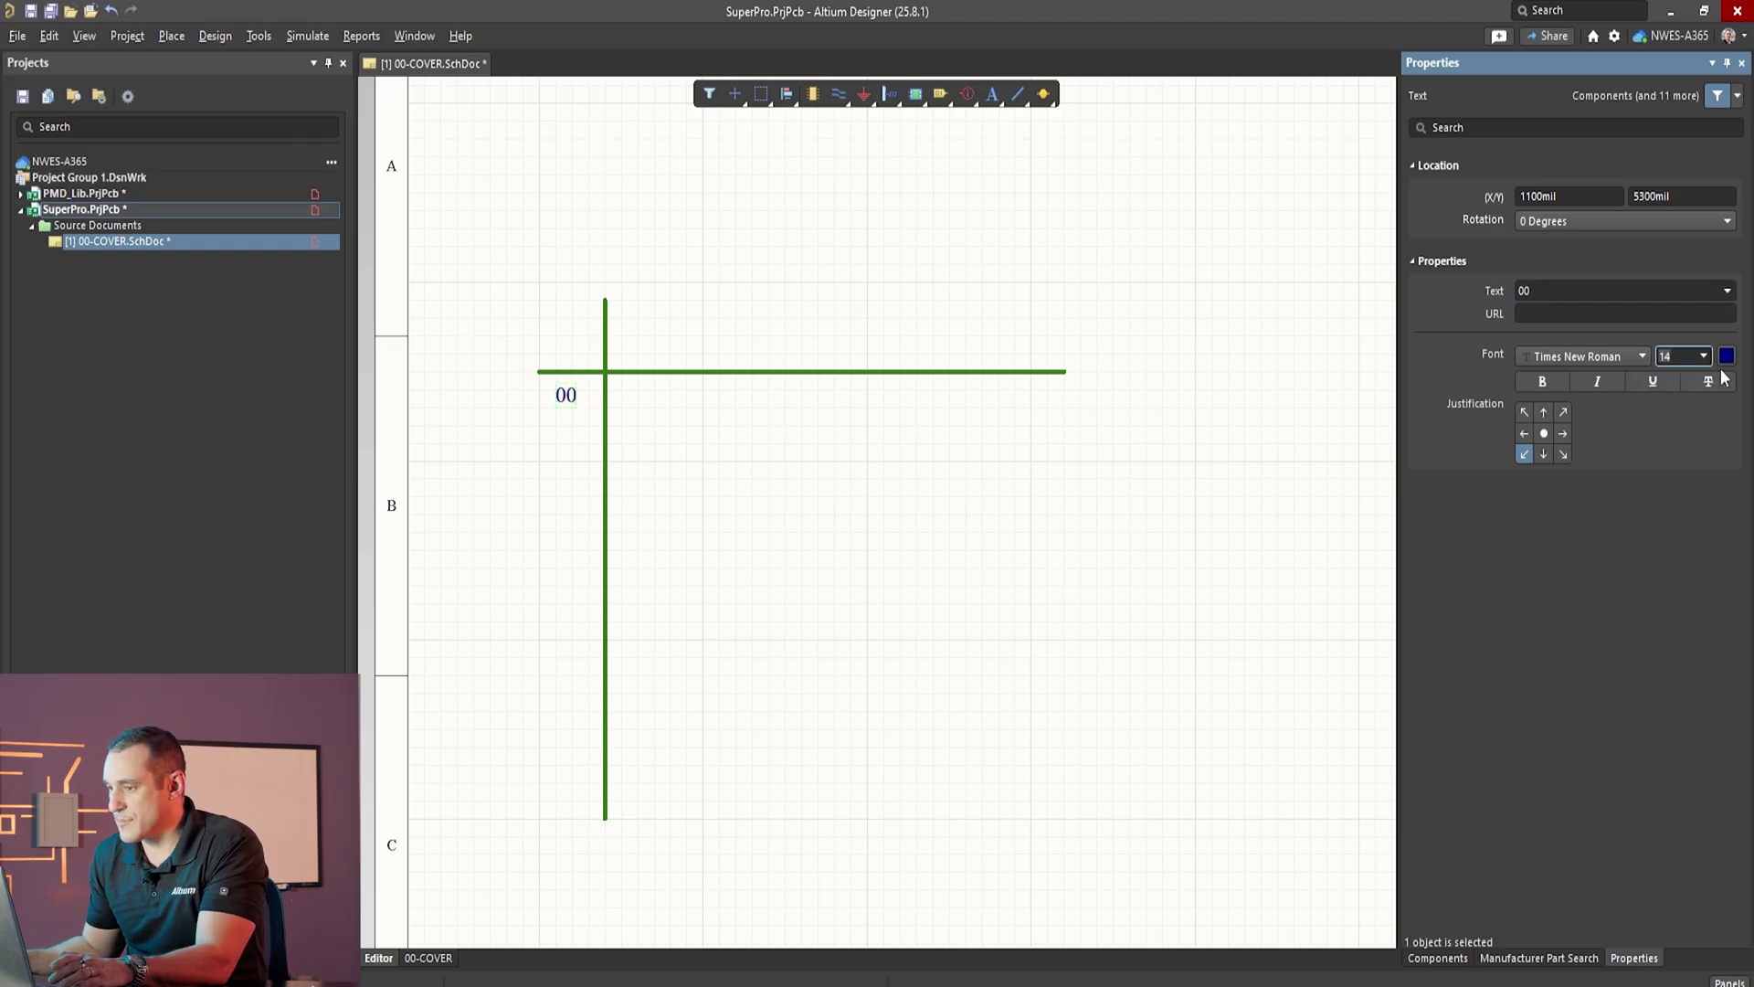
left_click(1543, 382)
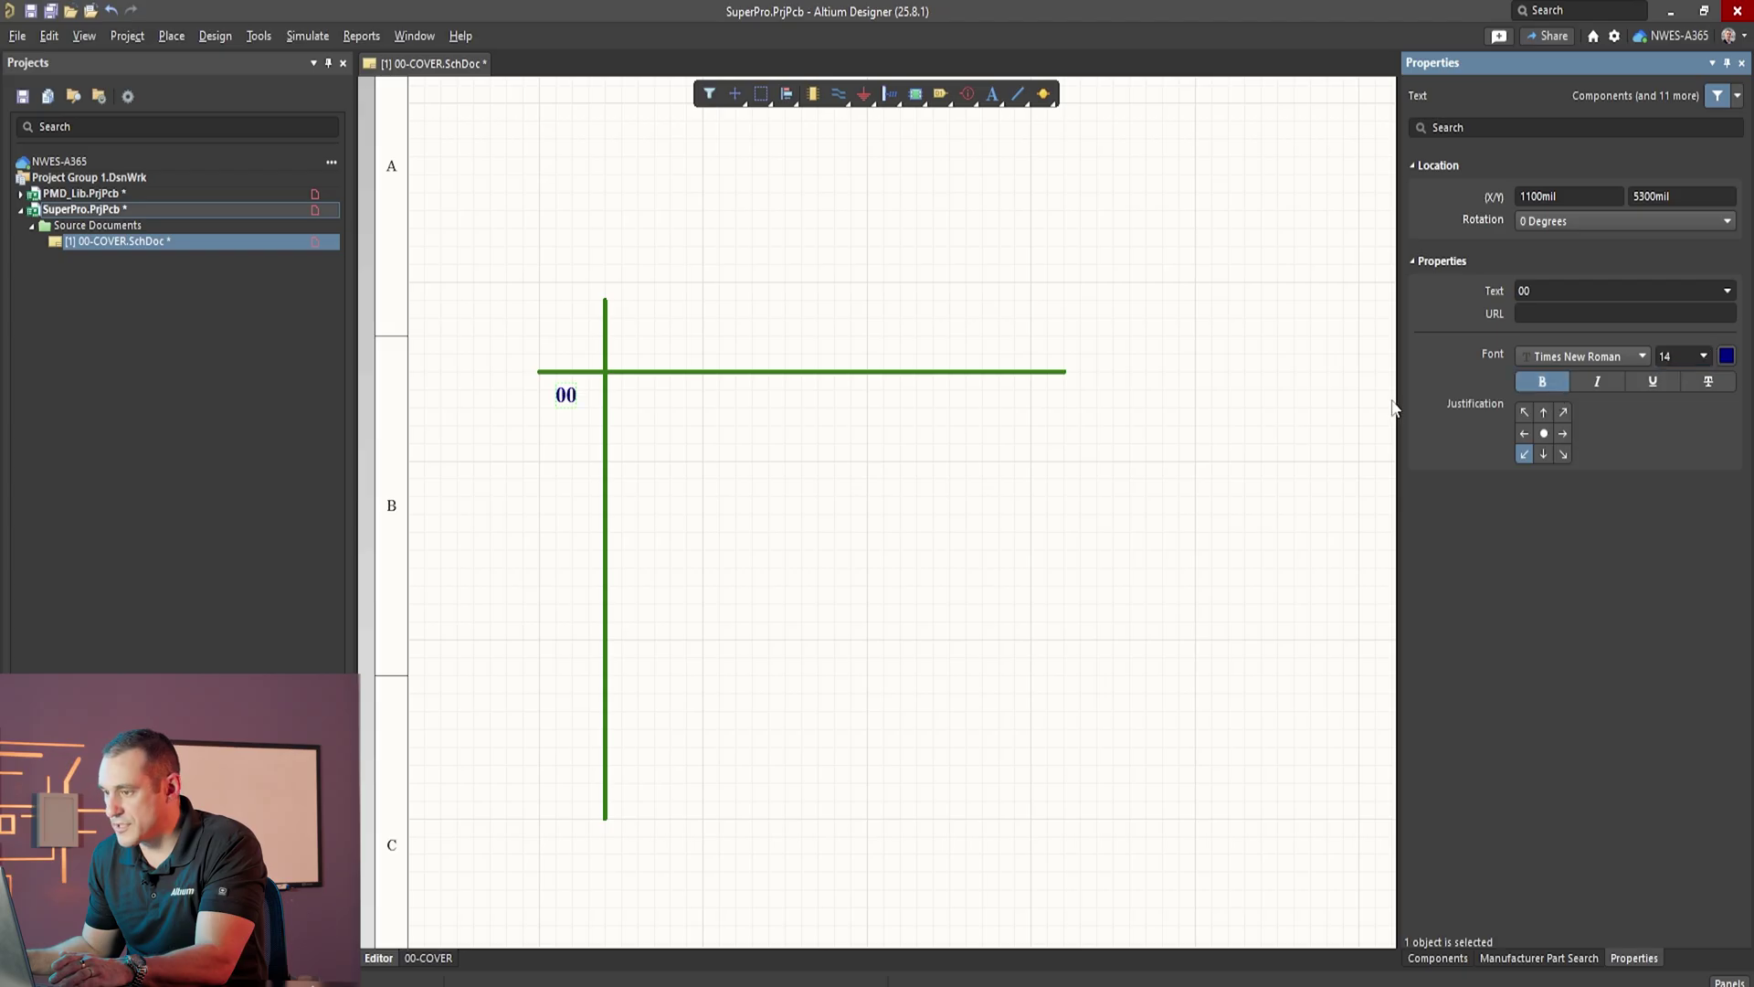
left_click(974, 455)
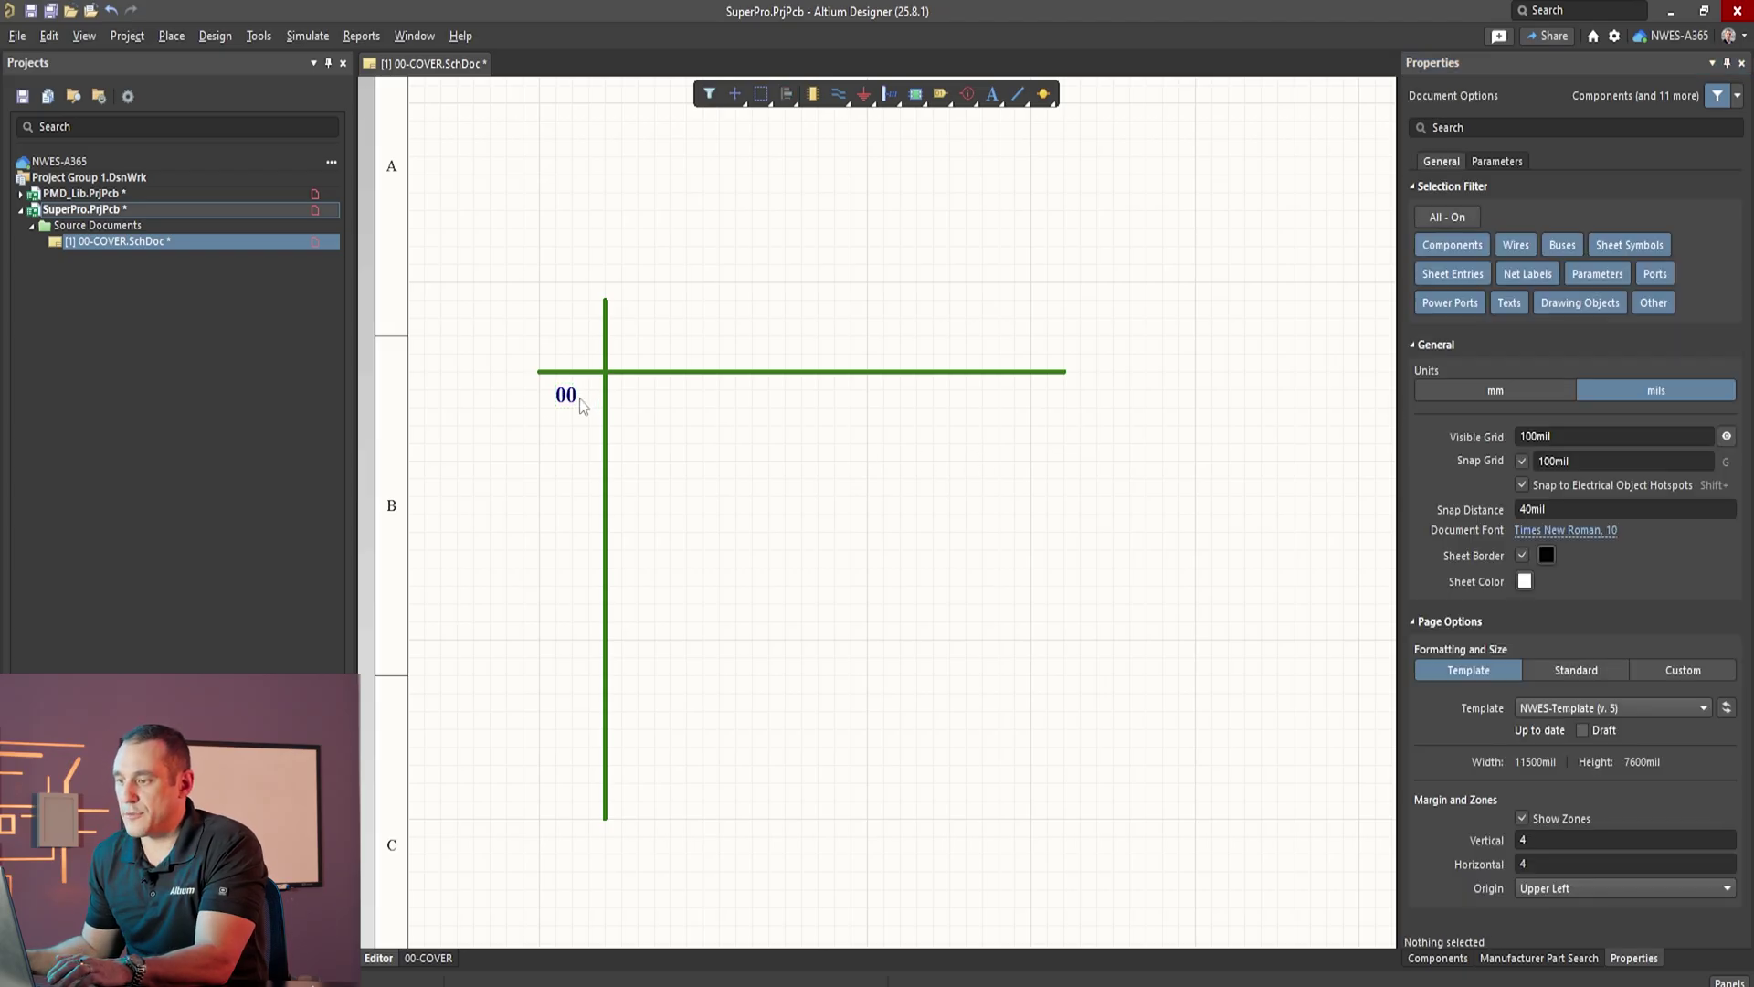
Step: Copy the "00" text to the row directly below it and change the copy to "01"
left_click(581, 405)
key("ctrl+c")
key("ctrl+v")
left_click(560, 465)
double_click(566, 453)
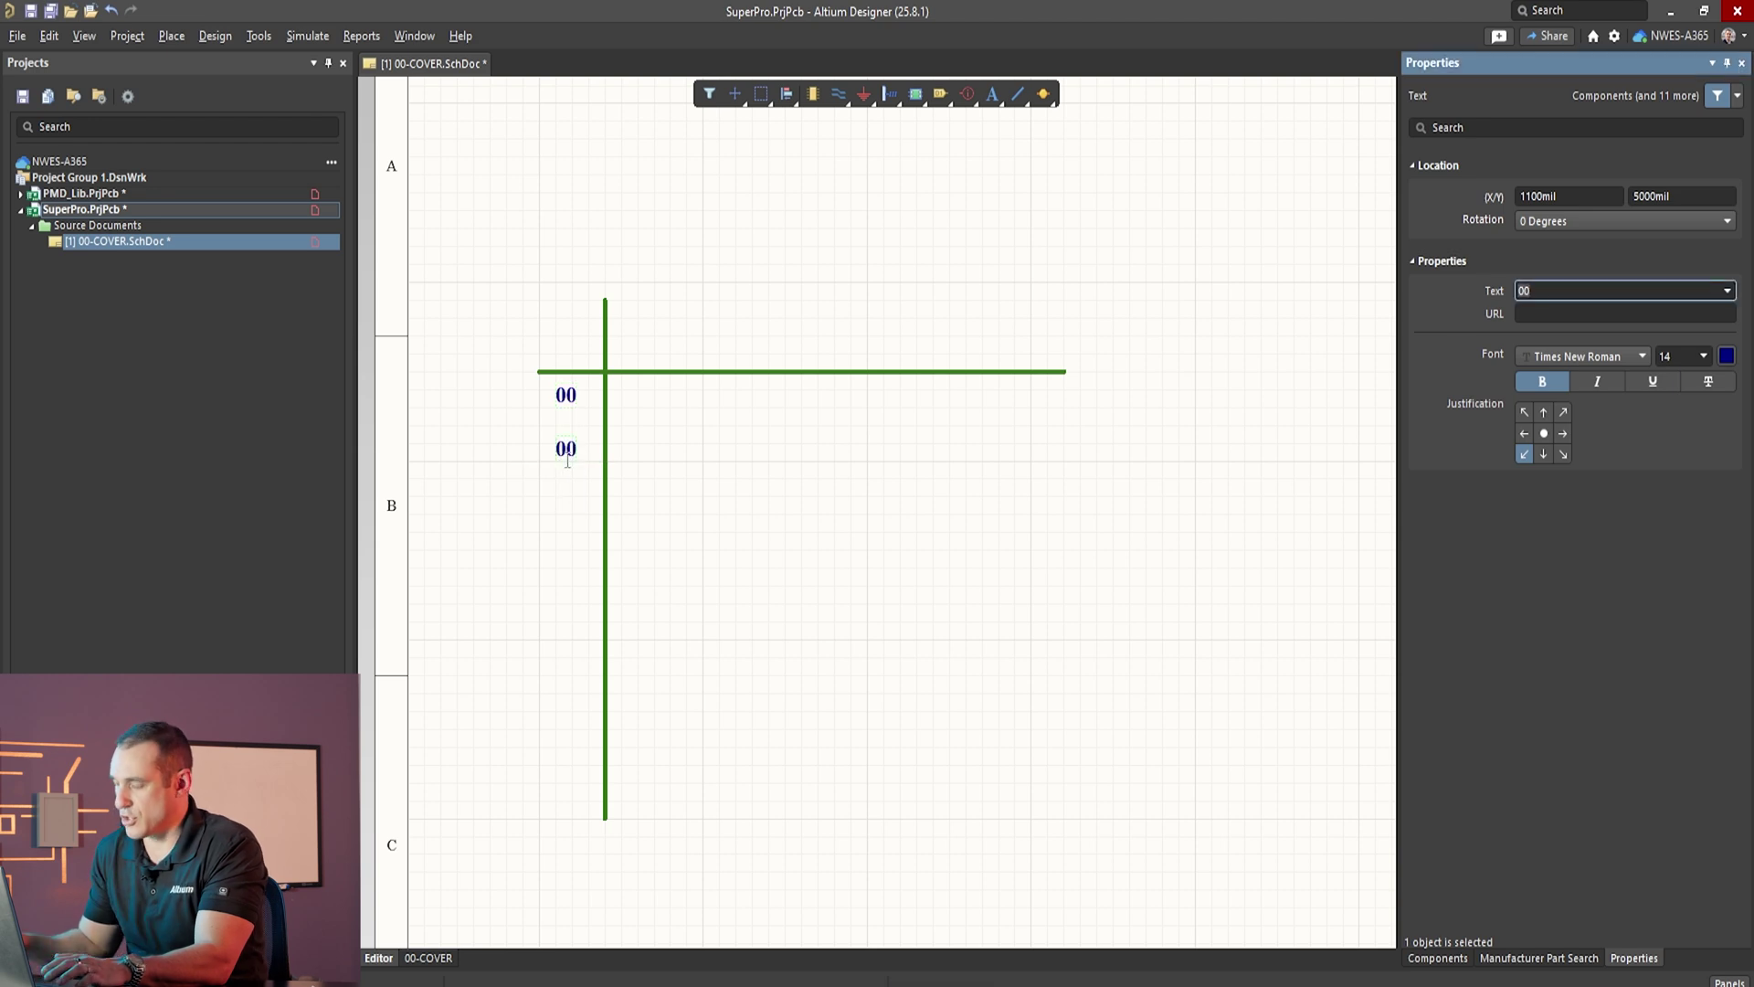
type("01")
left_click(675, 462)
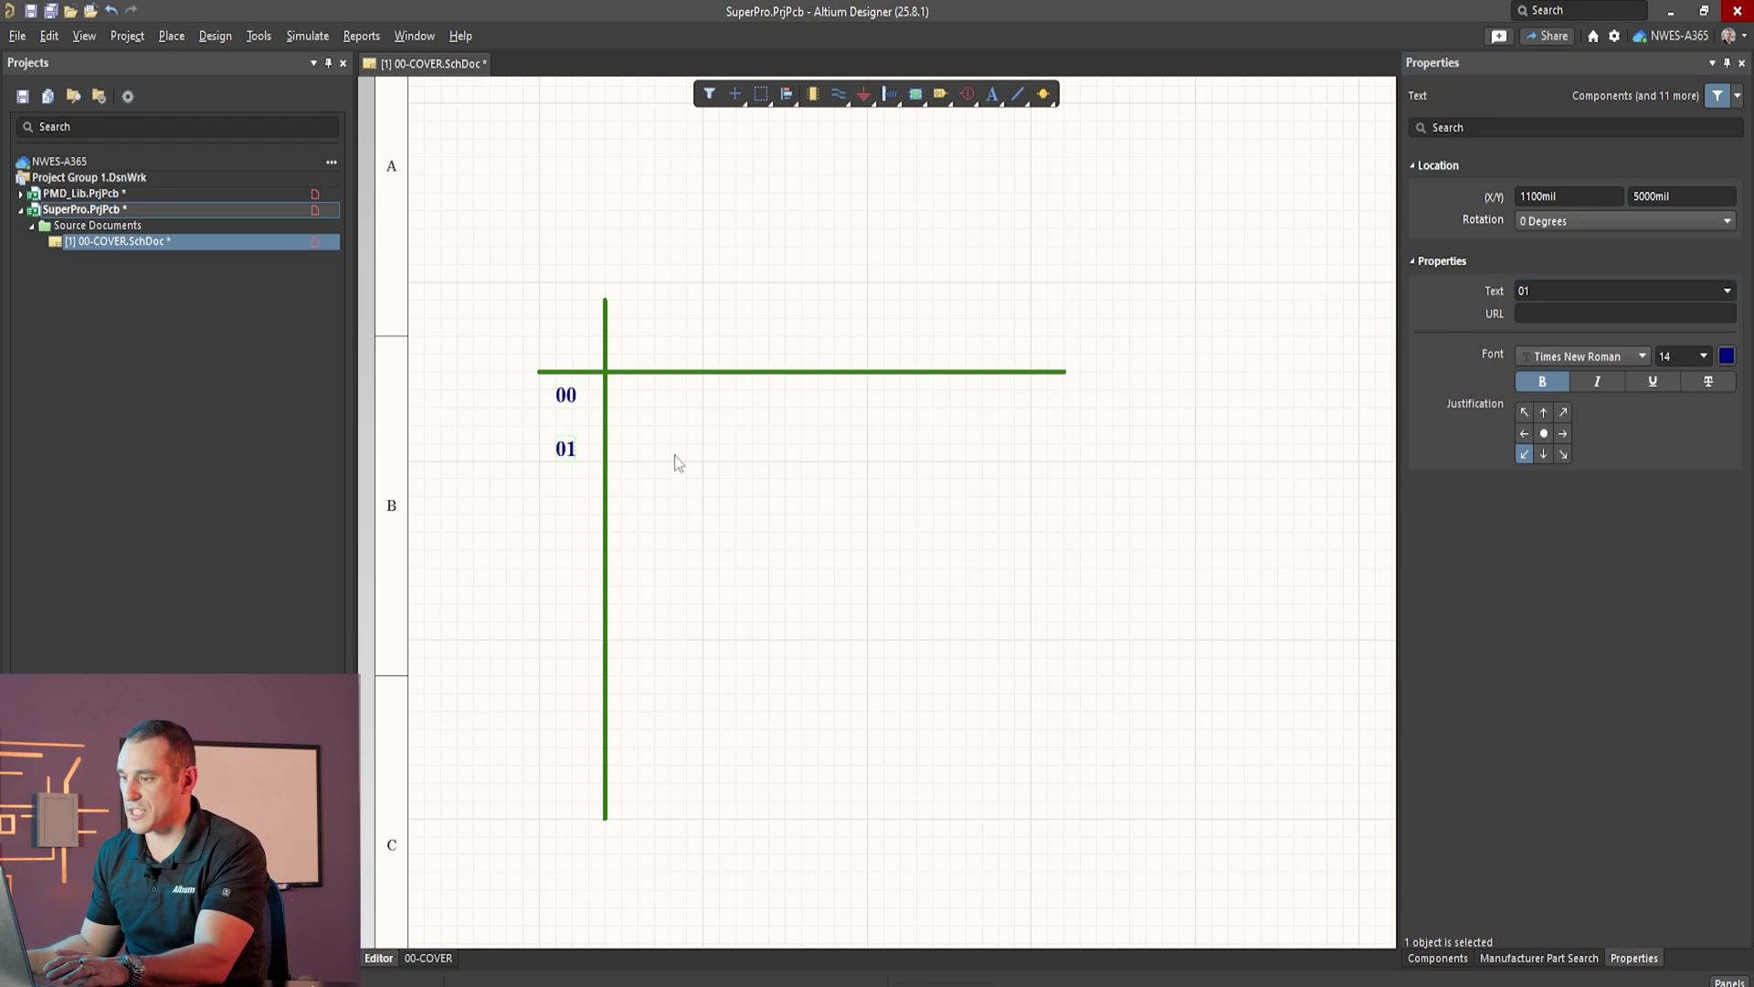
Step: Copy the "00" text into the column beyond the vertical line and change the copy to "Cover Sheet"
left_click(568, 402)
key("ctrl+v")
left_click(652, 407)
double_click(656, 402)
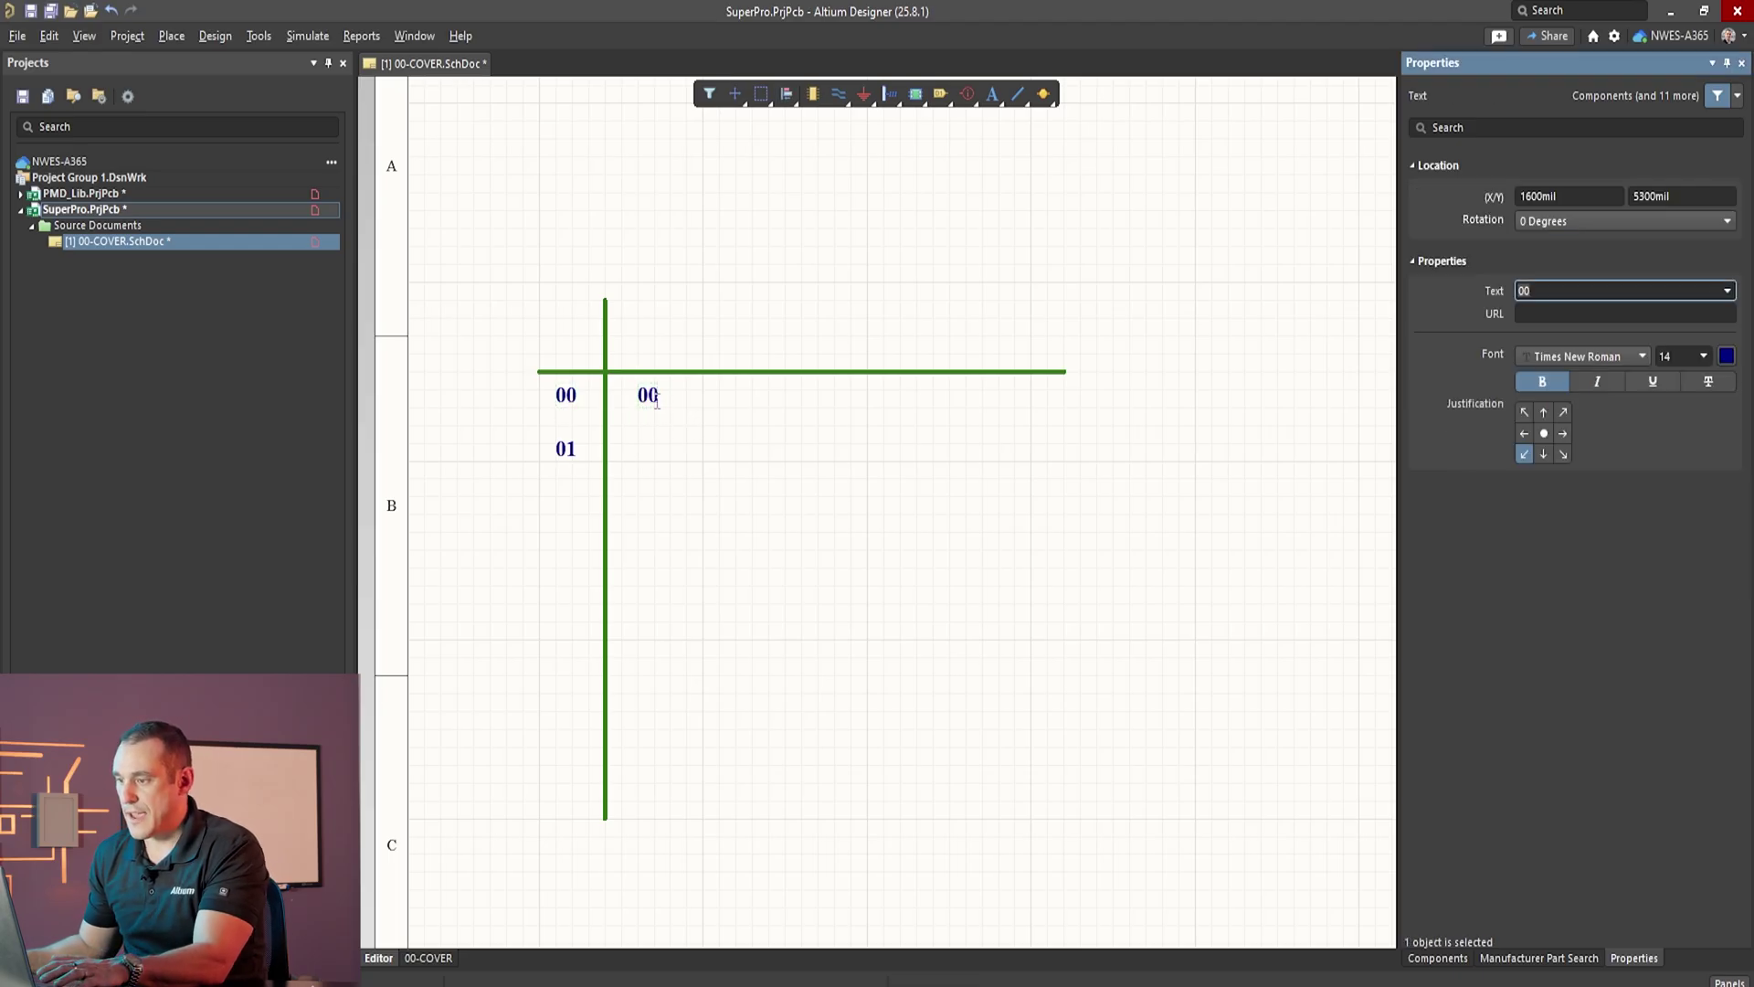
type("Cover Sh")
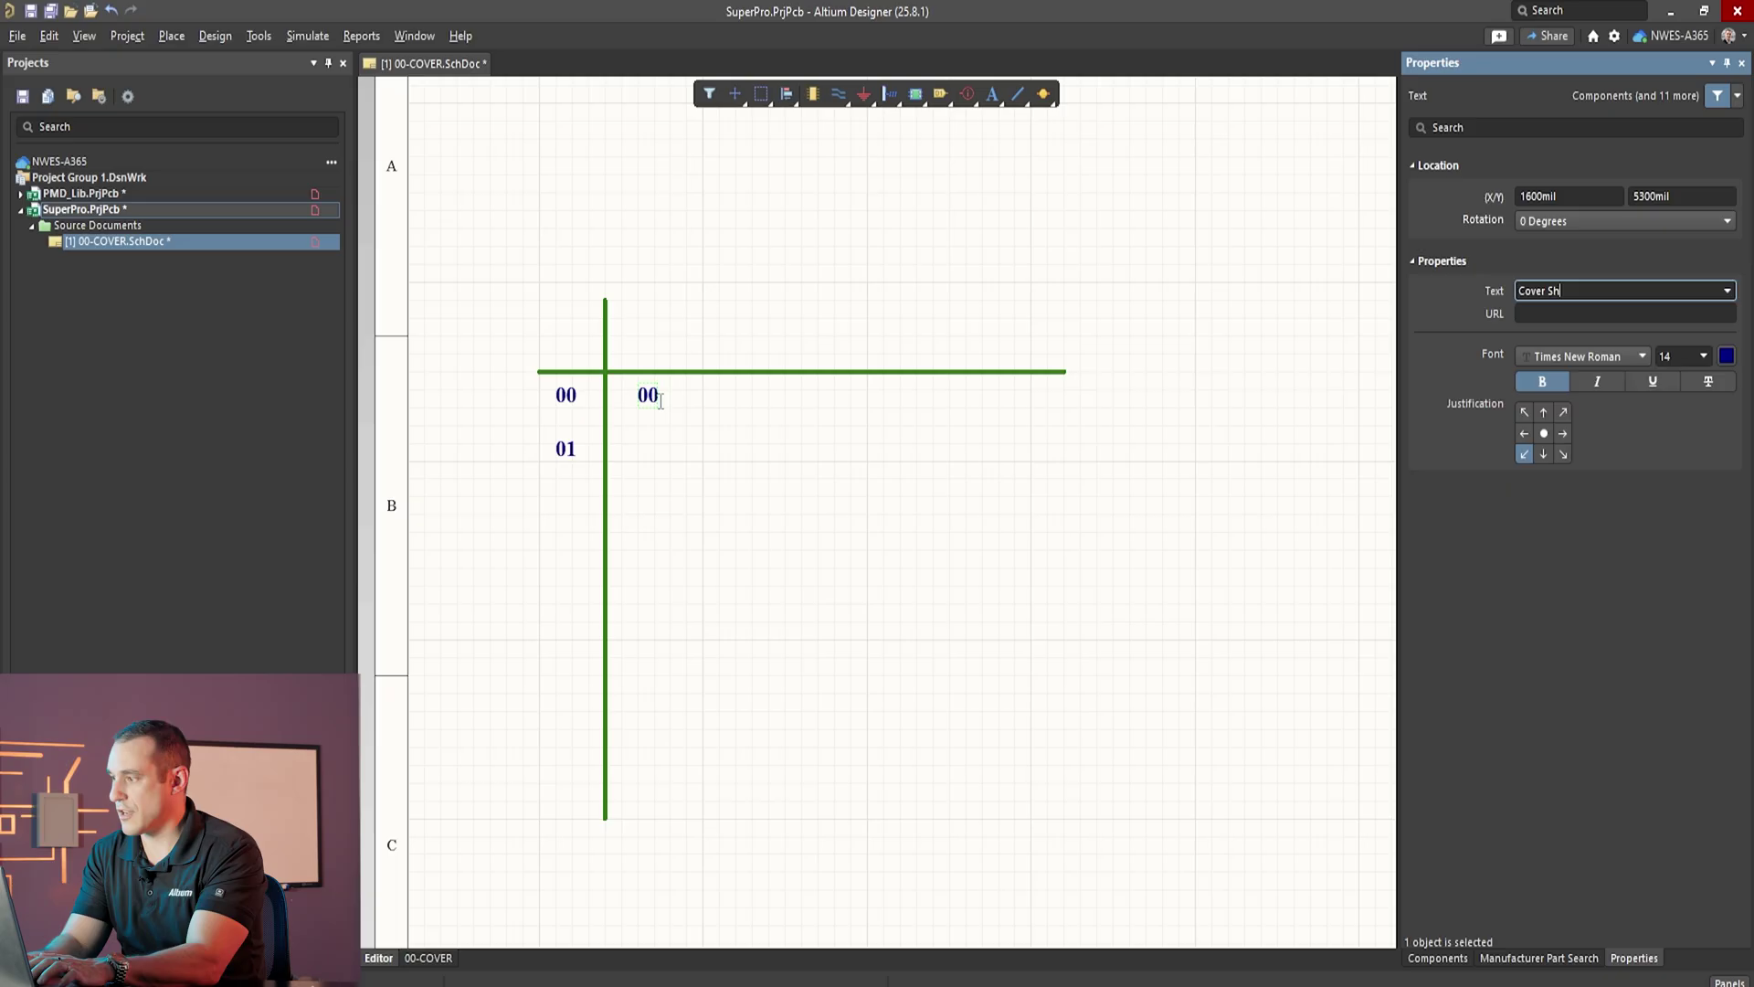
type("eet")
key("Return")
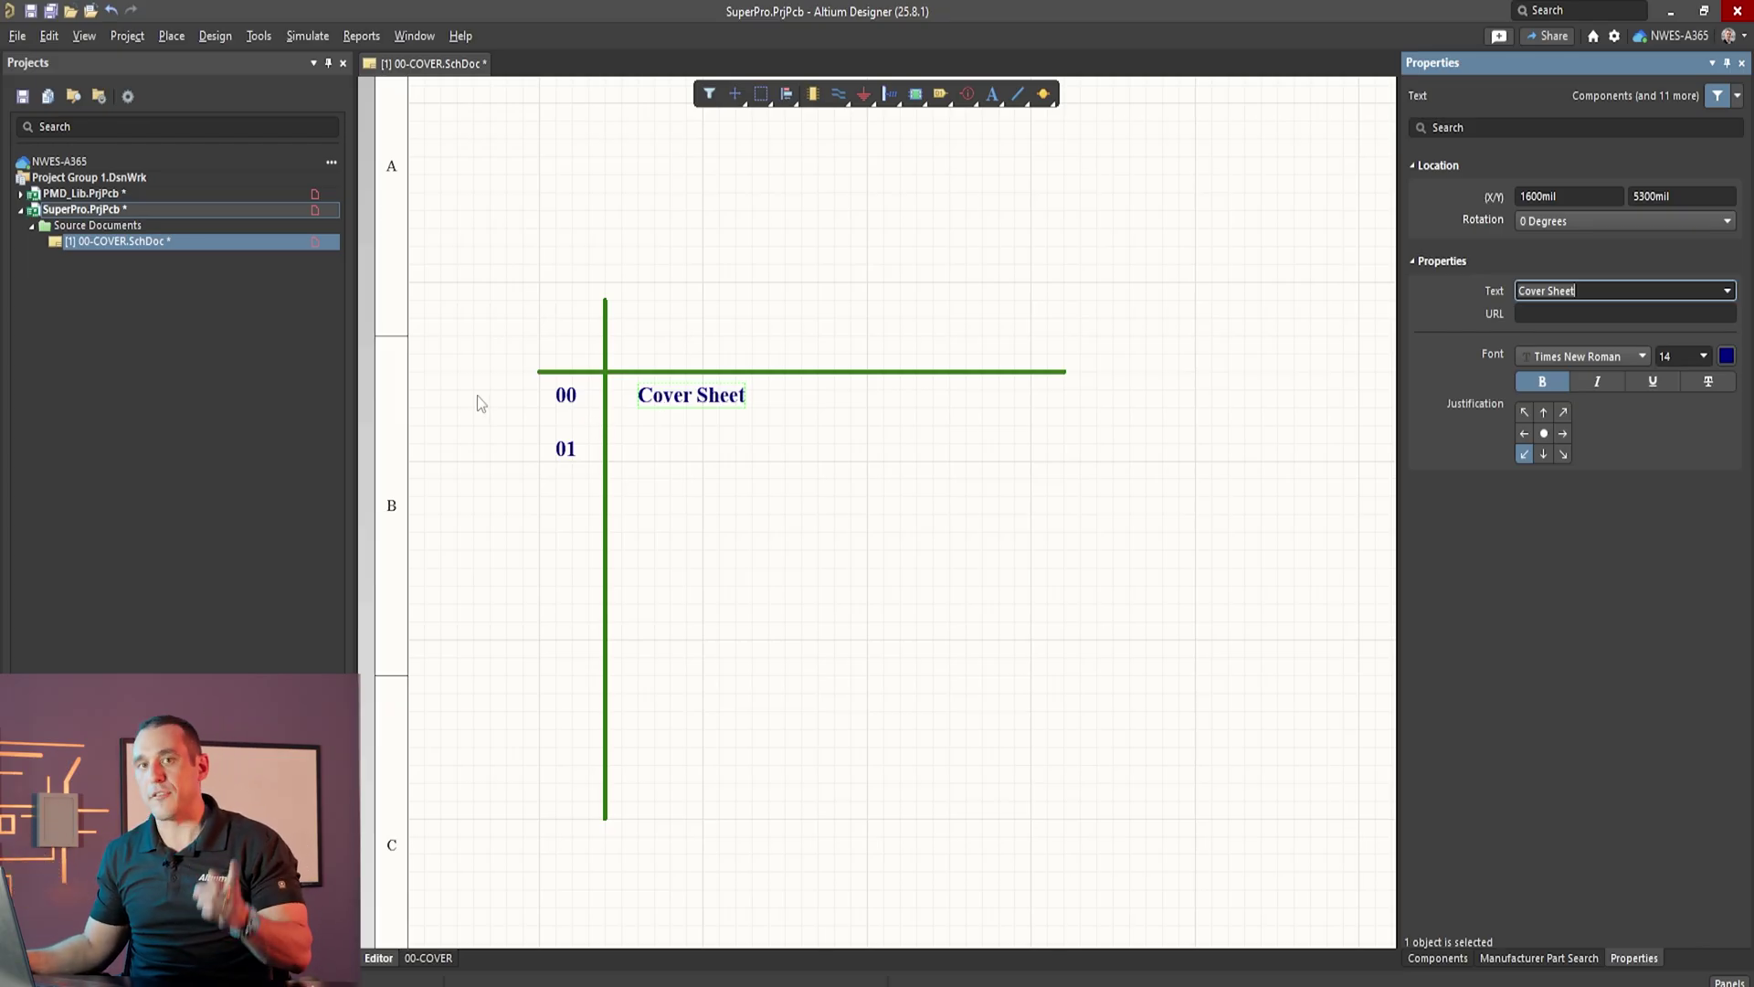
Step: Duplicate the vertical green line on the far side of the "Cover Sheet" text to form a third column
left_click(606, 489)
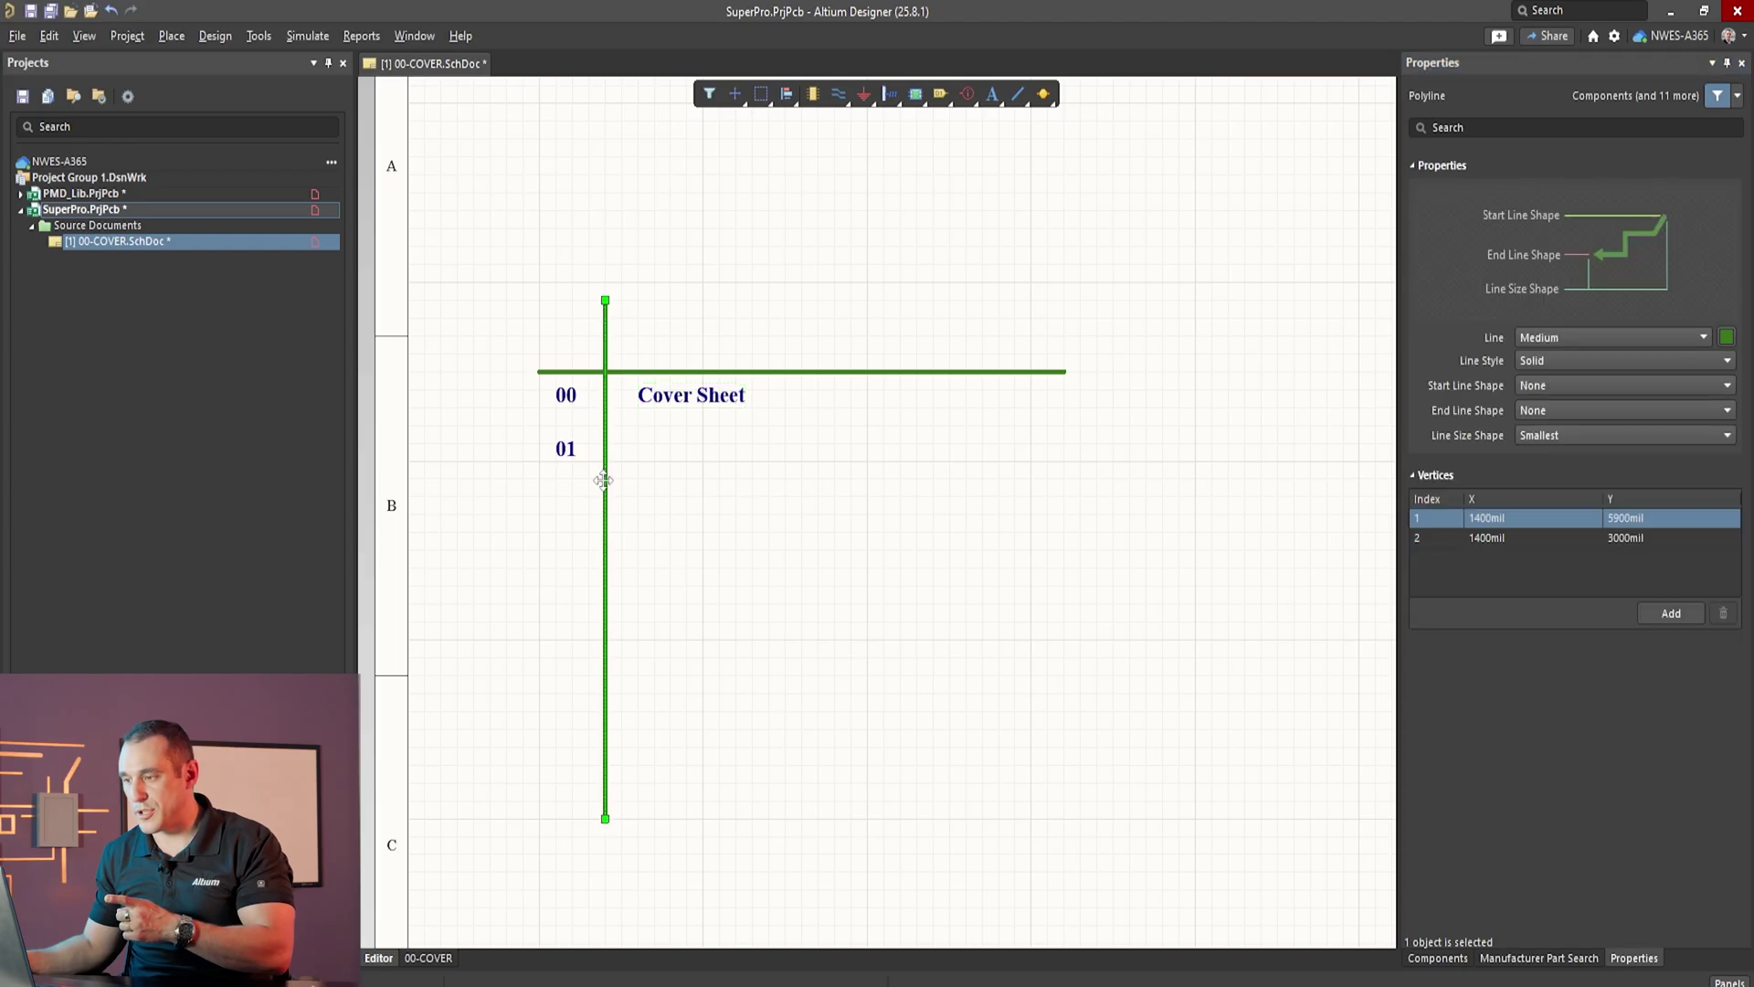
key("ctrl+v")
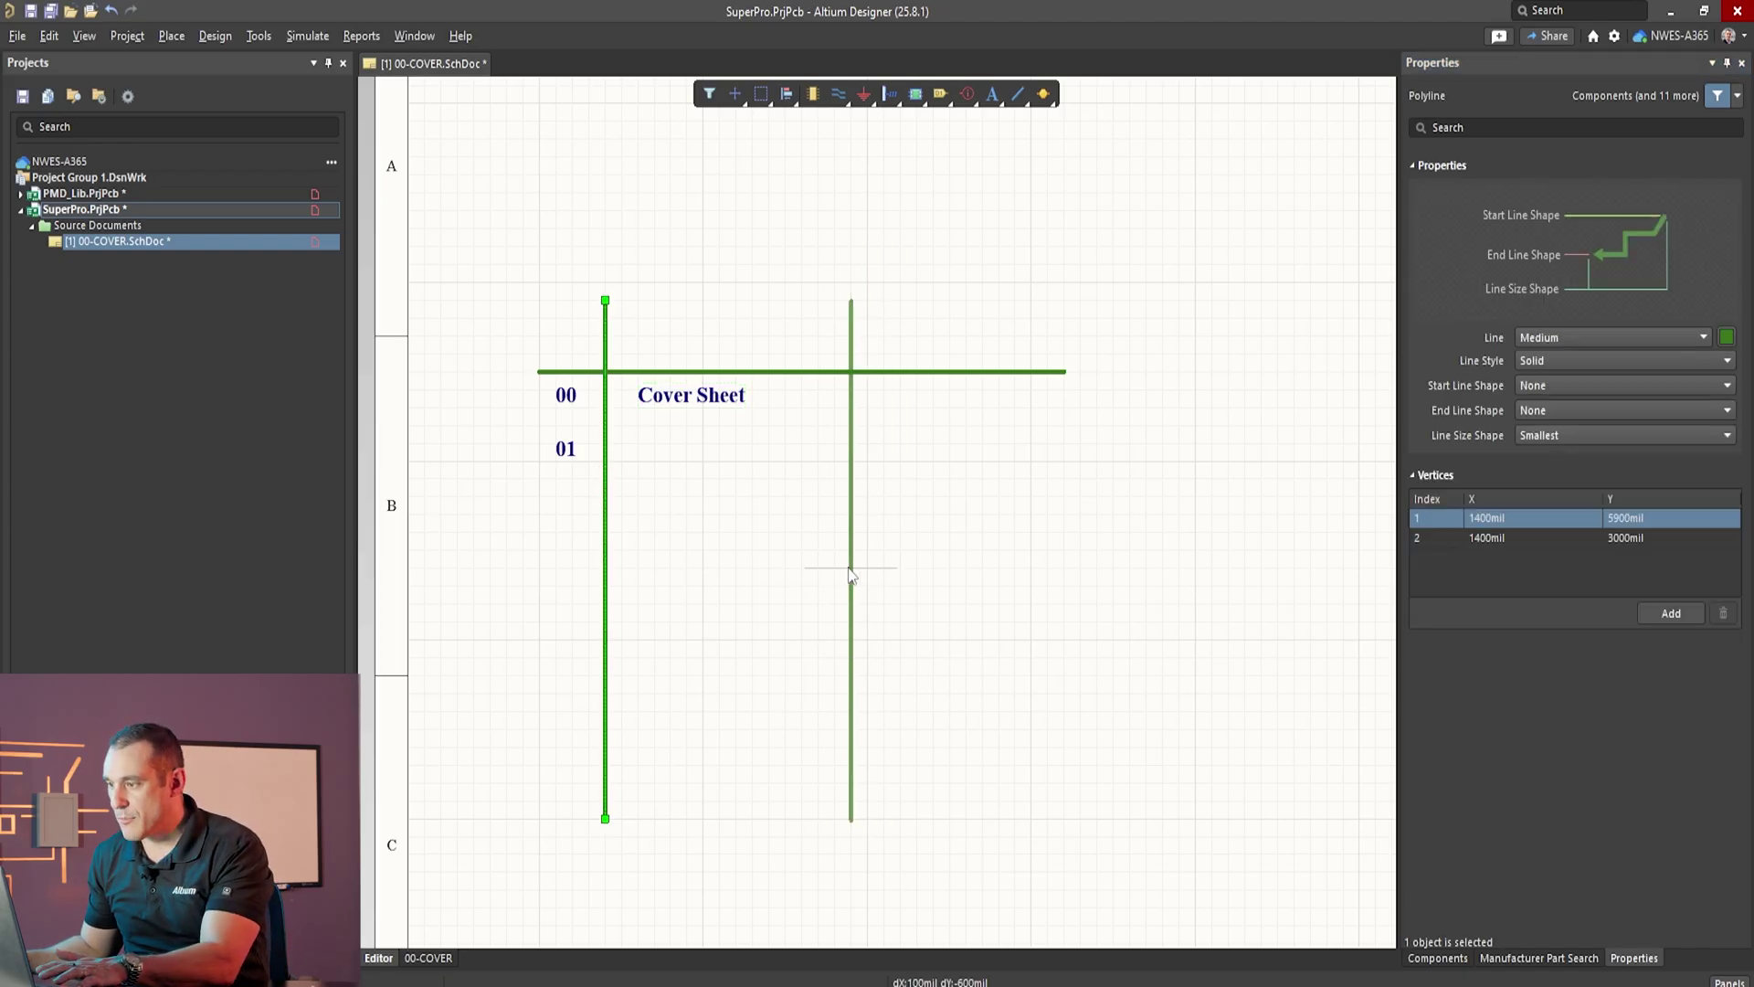
left_click(867, 574)
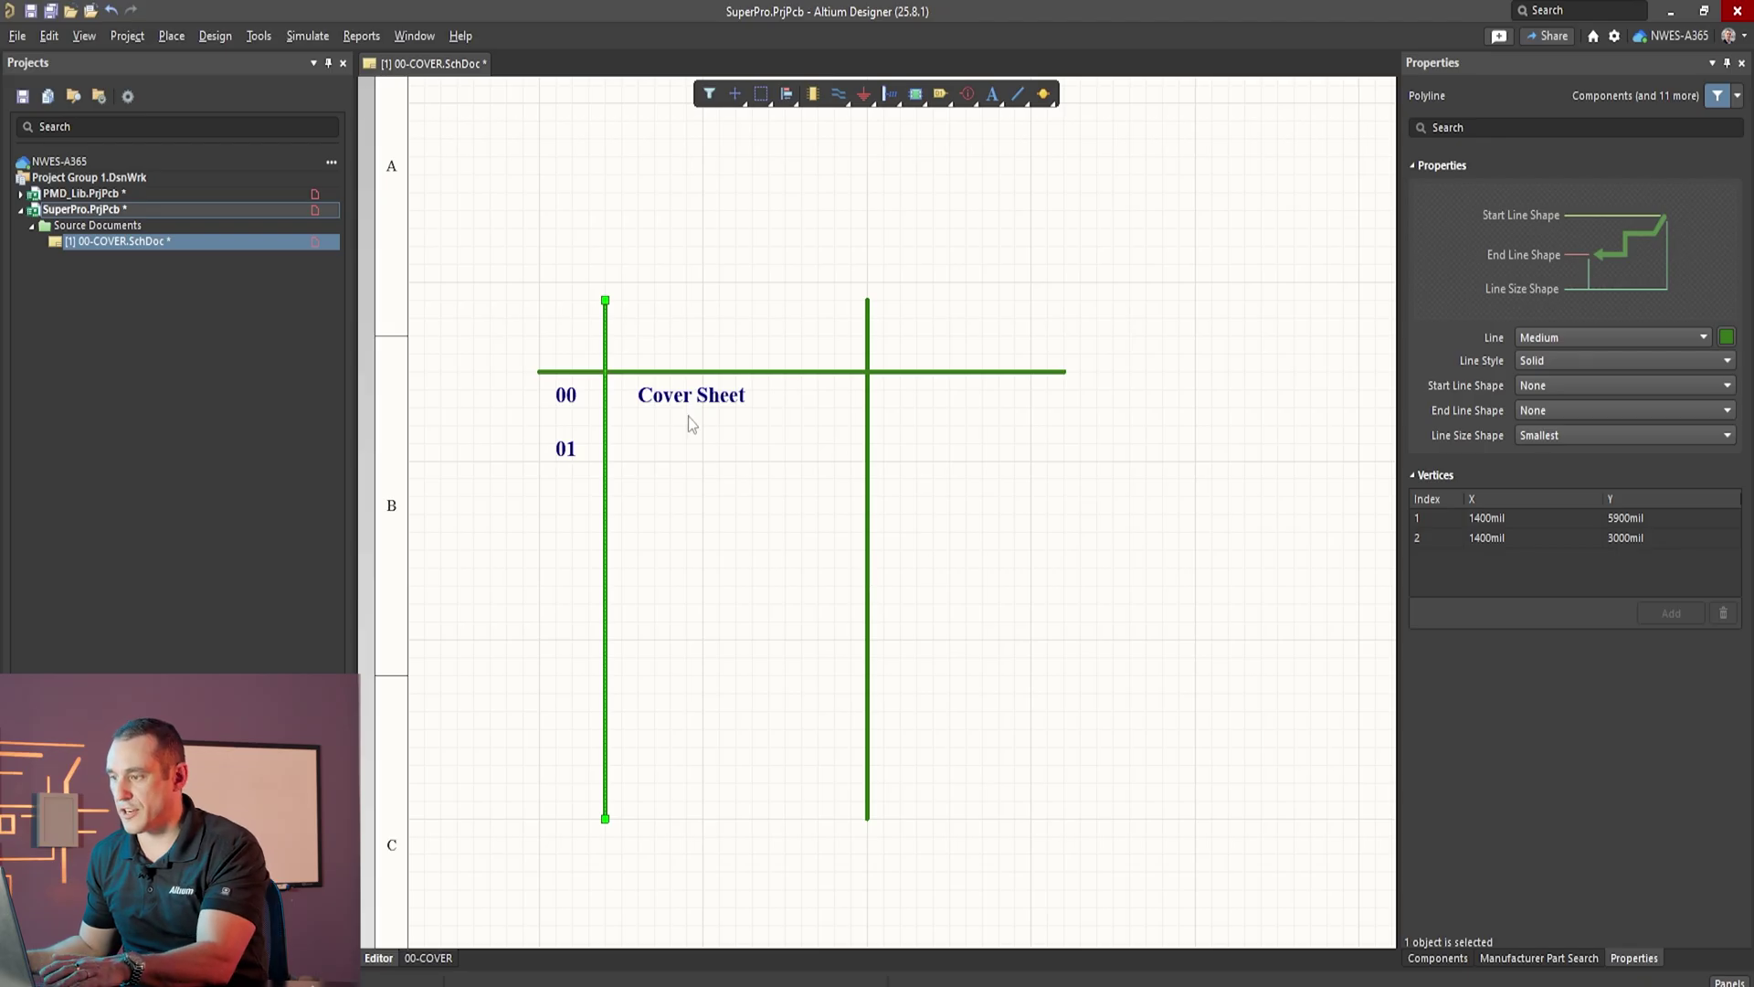
left_click(688, 417)
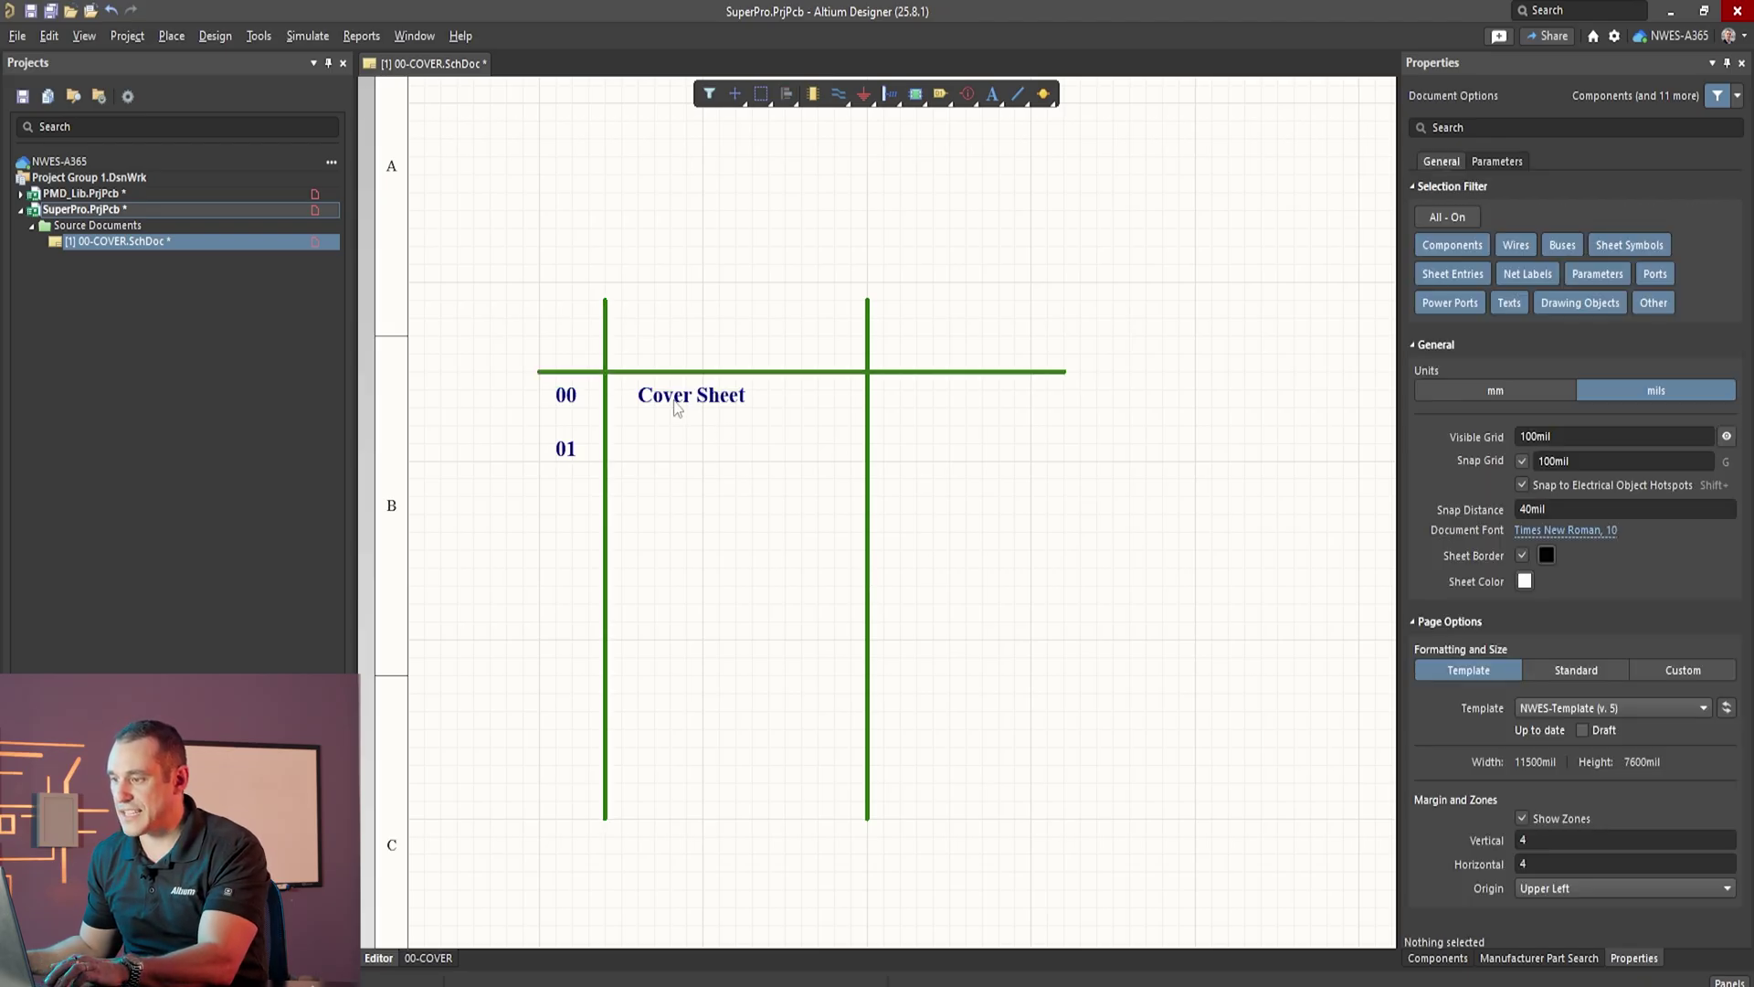
Step: Copy the "Cover Sheet" text into the third column and change the copy to "00-COVER.SchDoc"
left_click(677, 409)
key("ctrl+c")
key("ctrl+v")
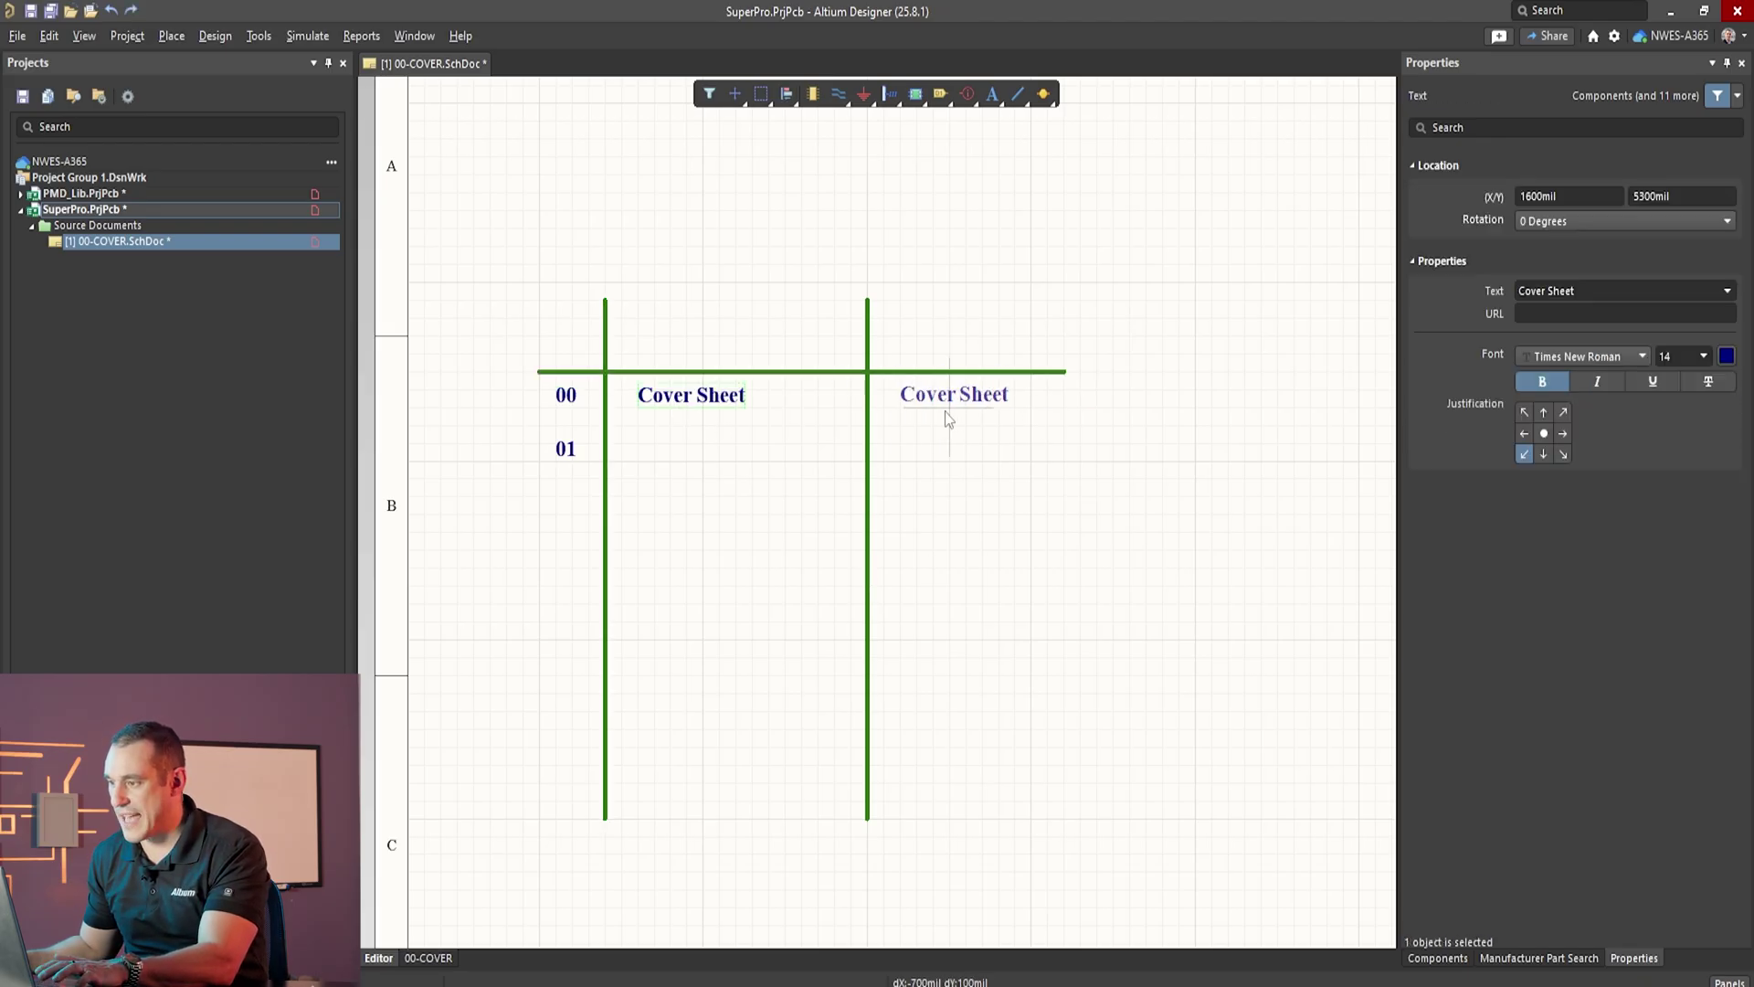
left_click(944, 412)
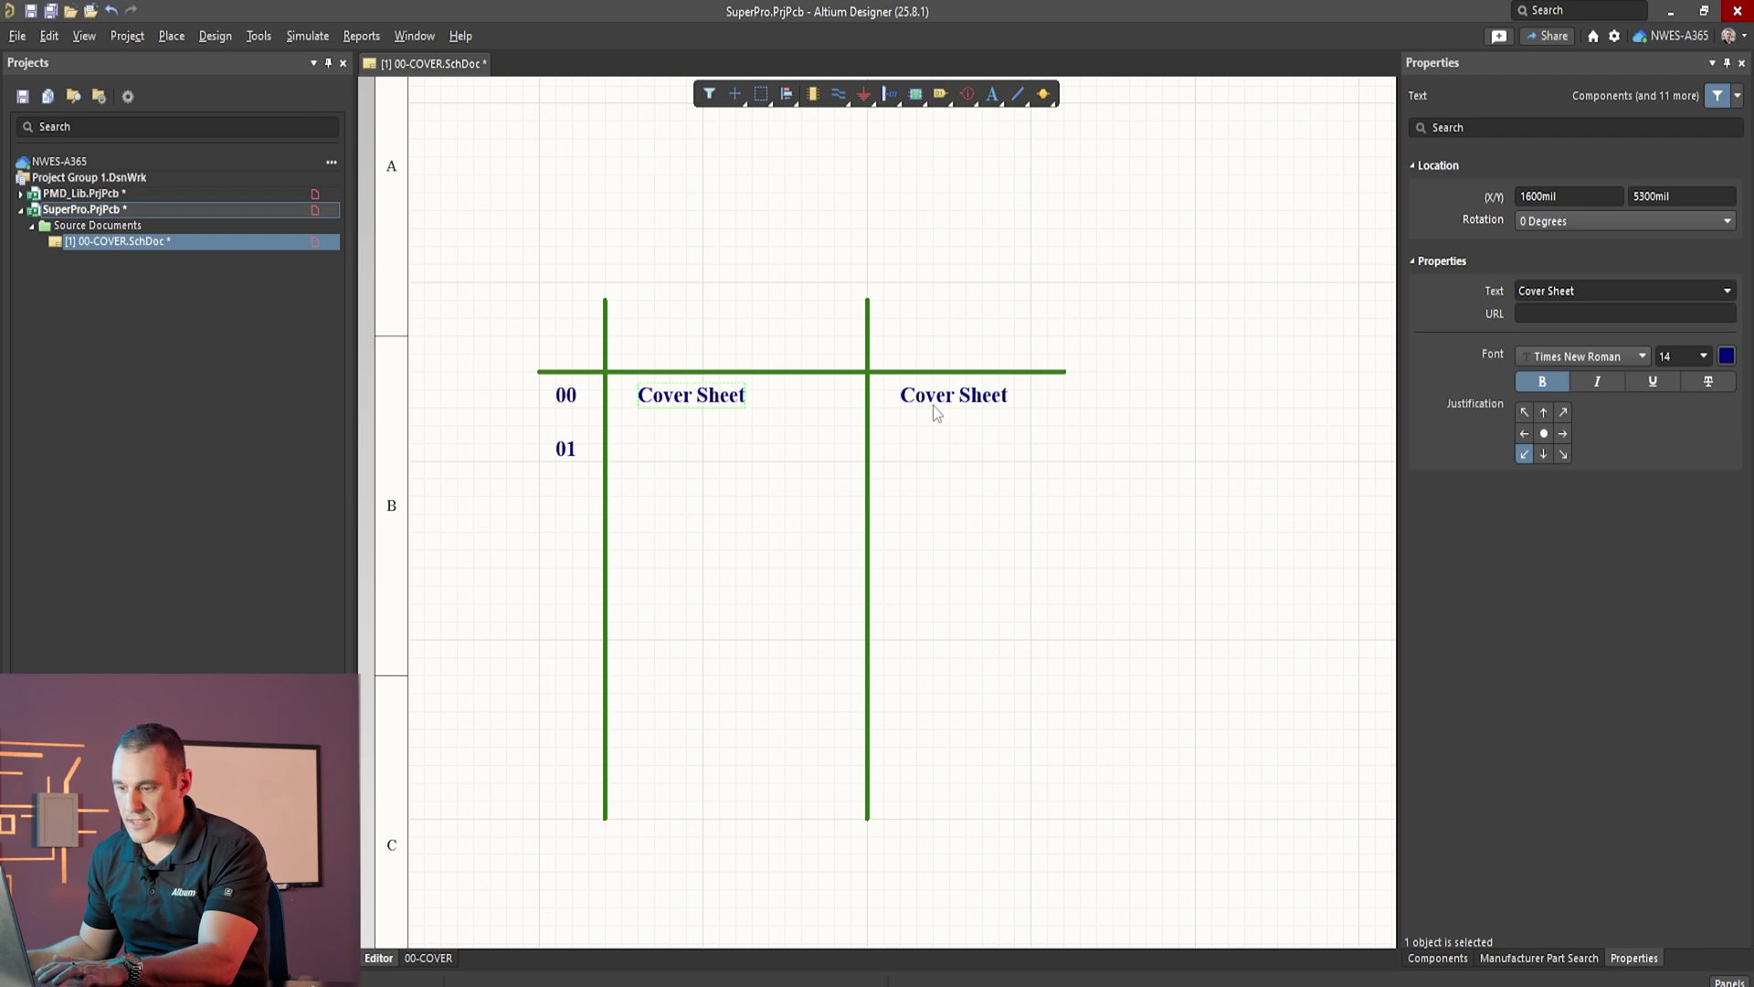
double_click(940, 402)
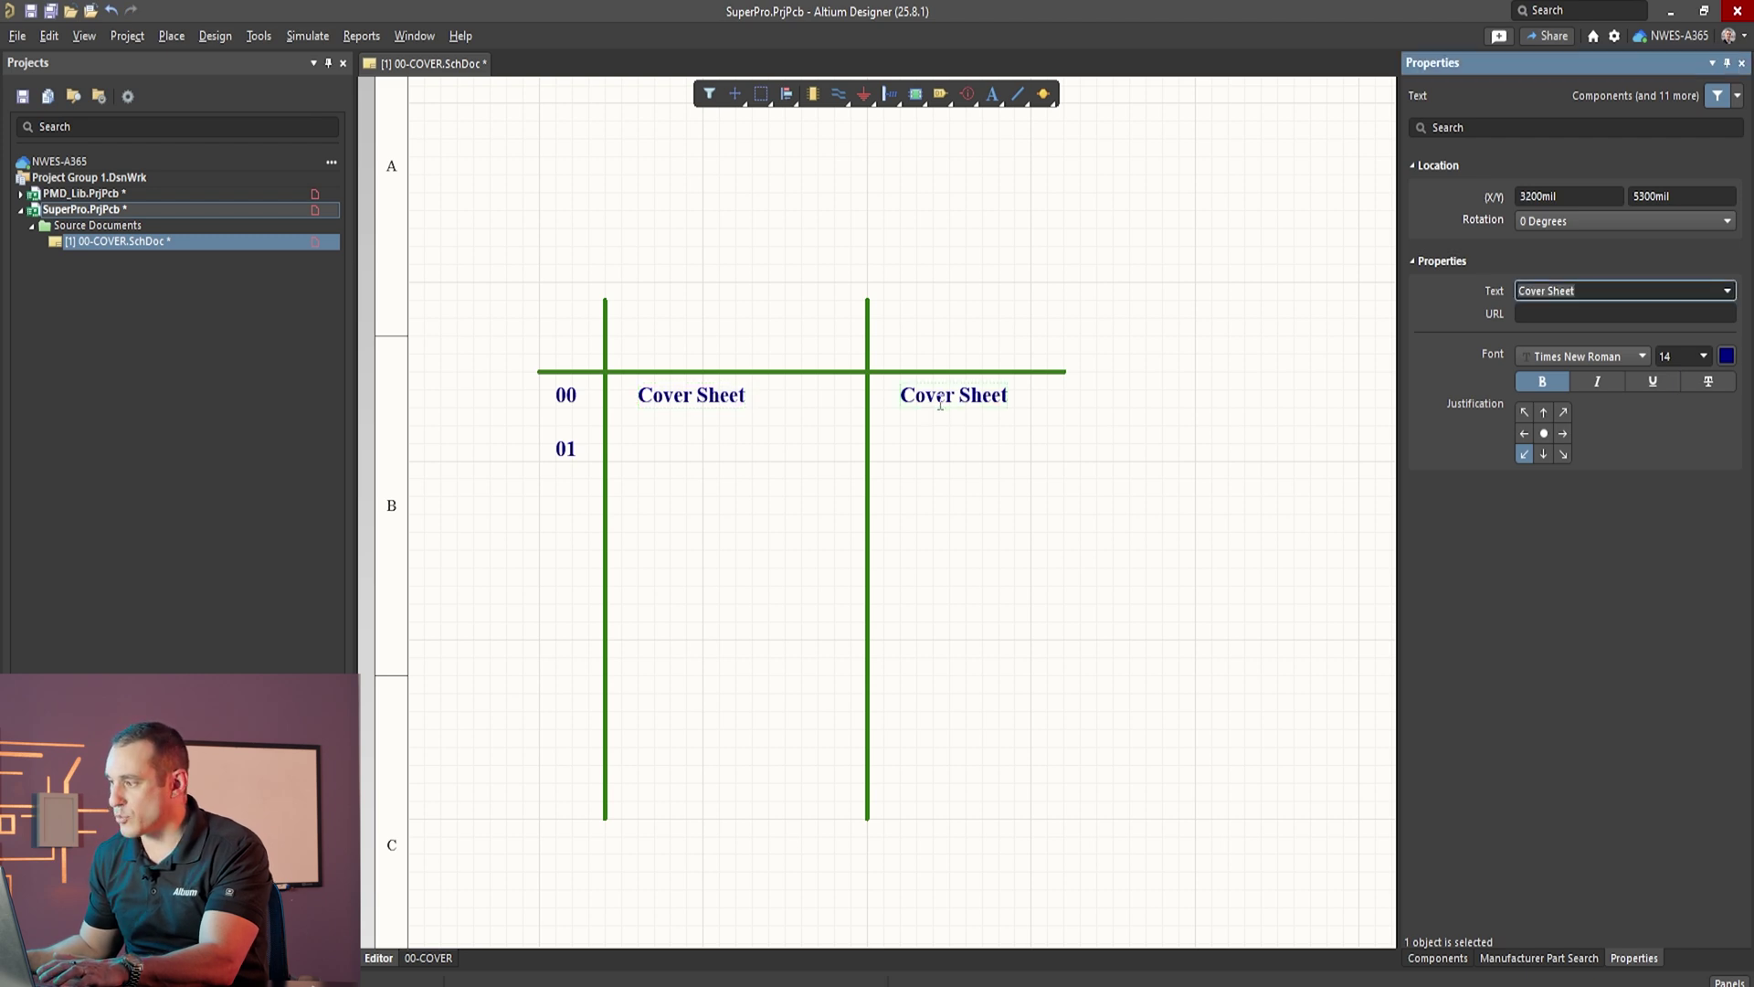
key("Home")
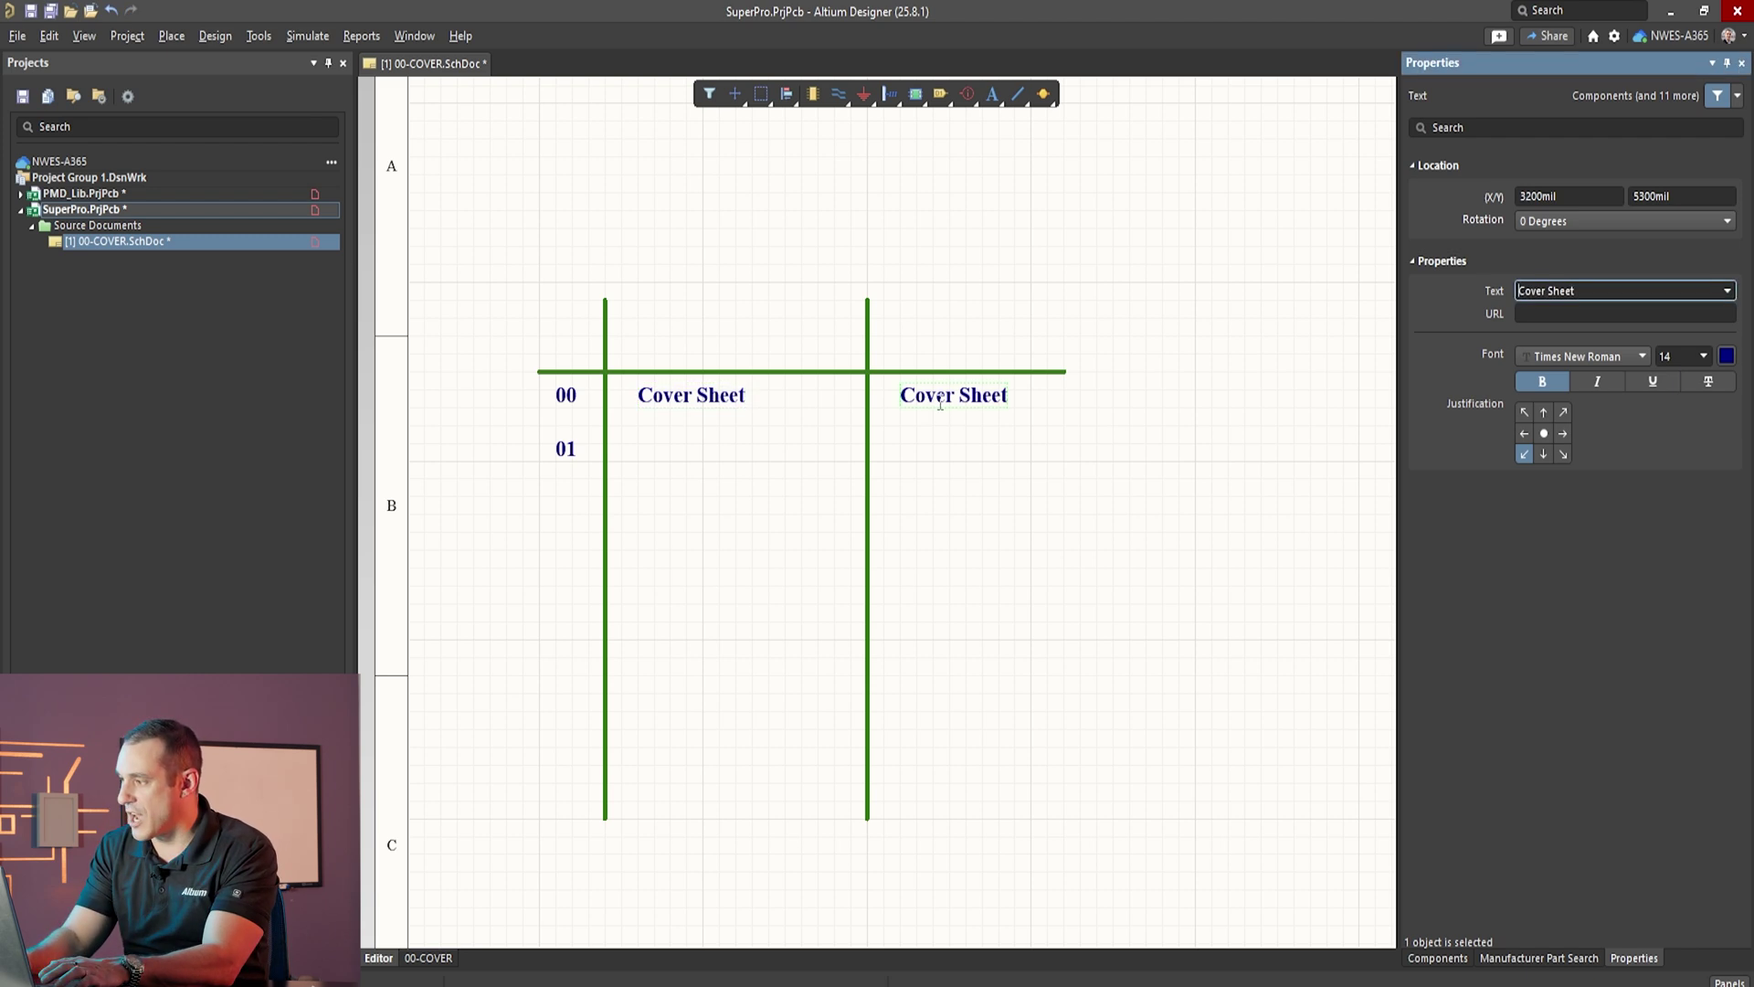
type("00-")
key("shift+End")
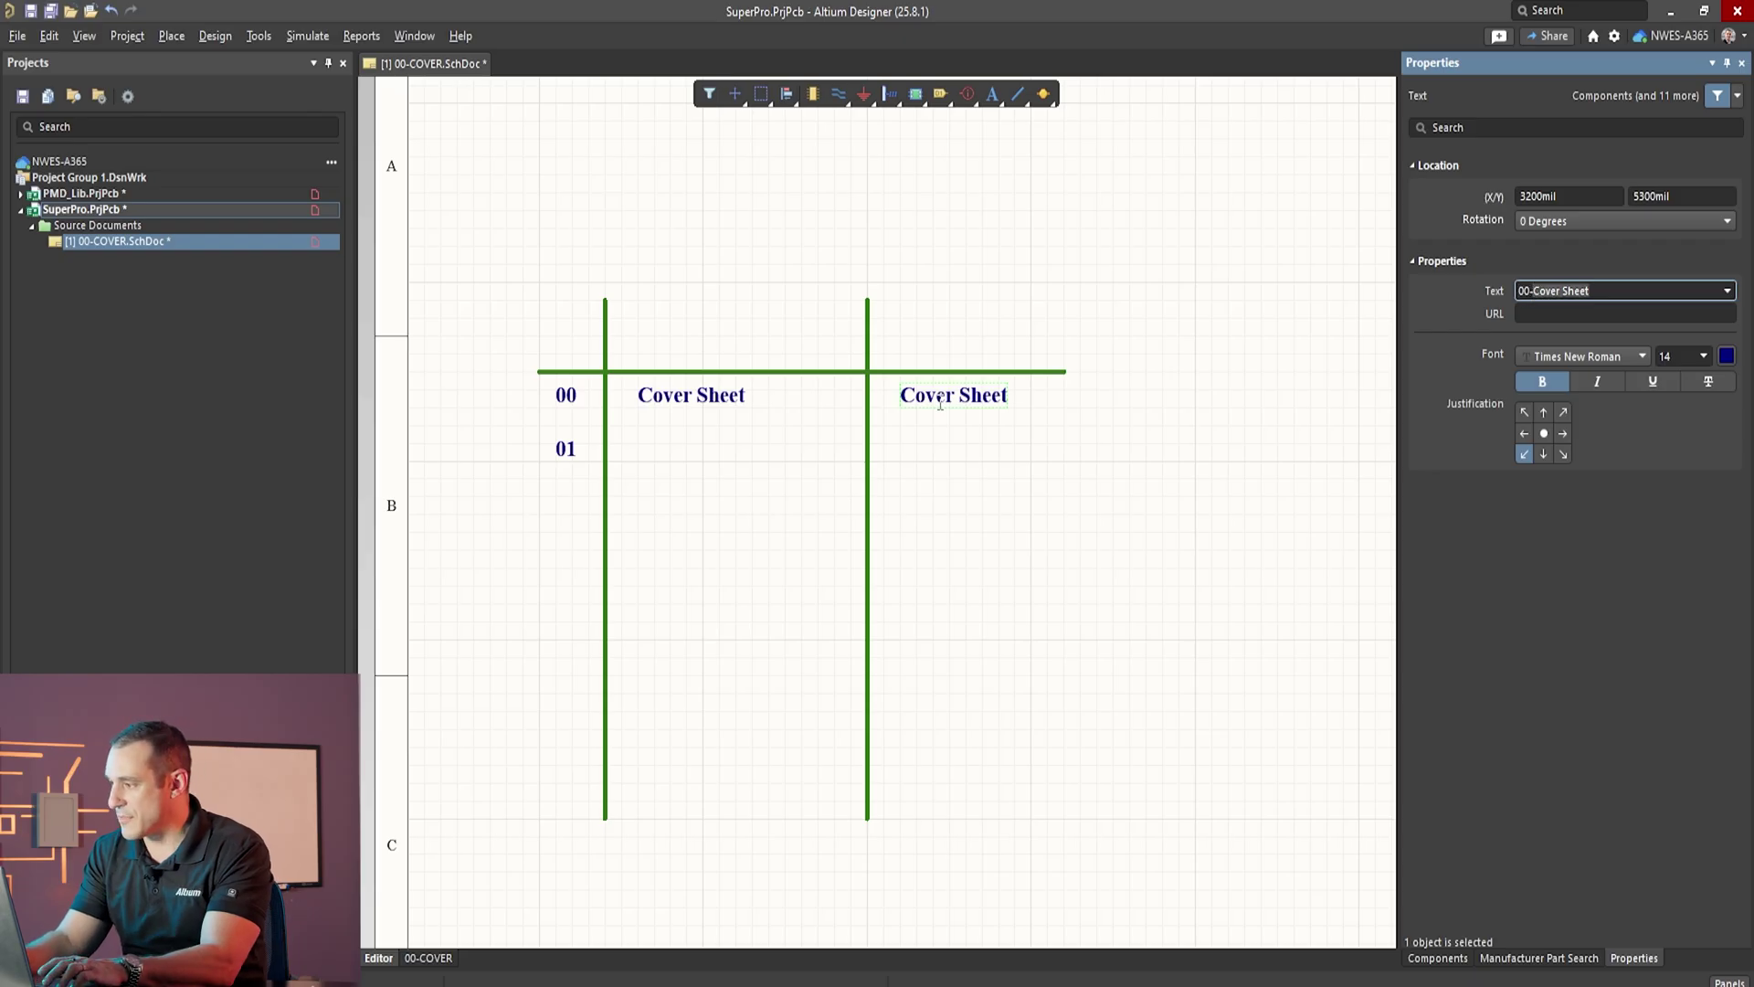
type("COVER")
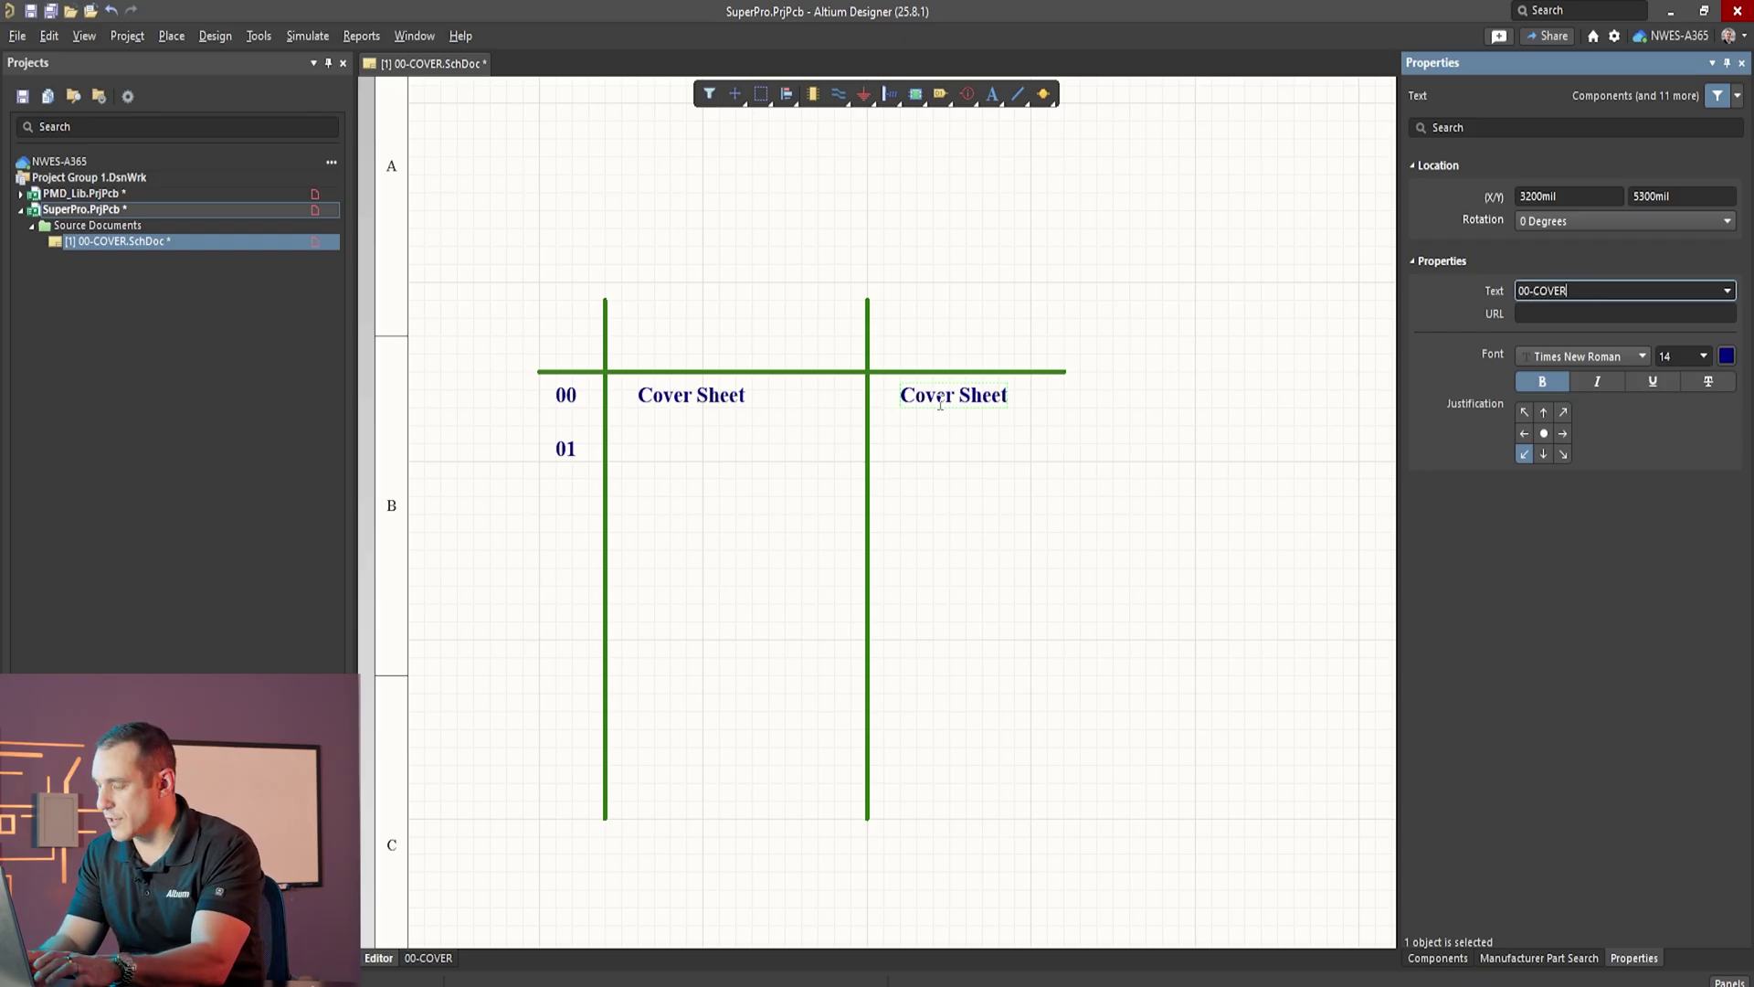
type(".SchDoc")
key("Return")
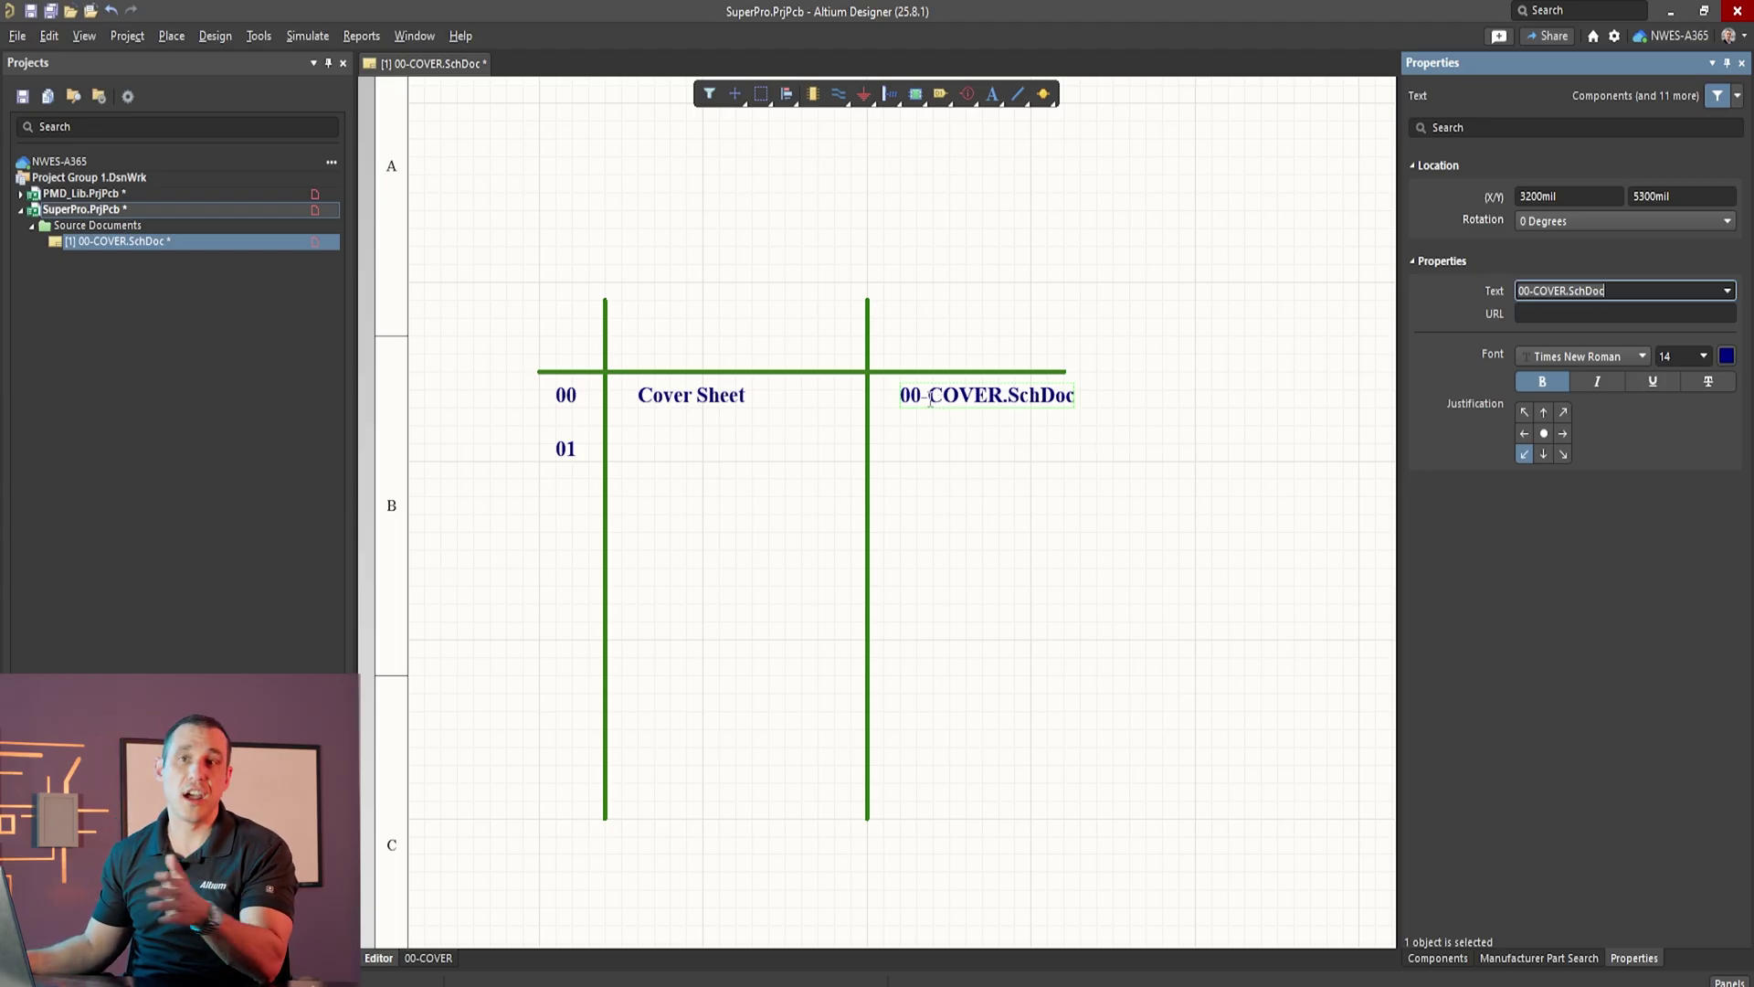
left_click(983, 485)
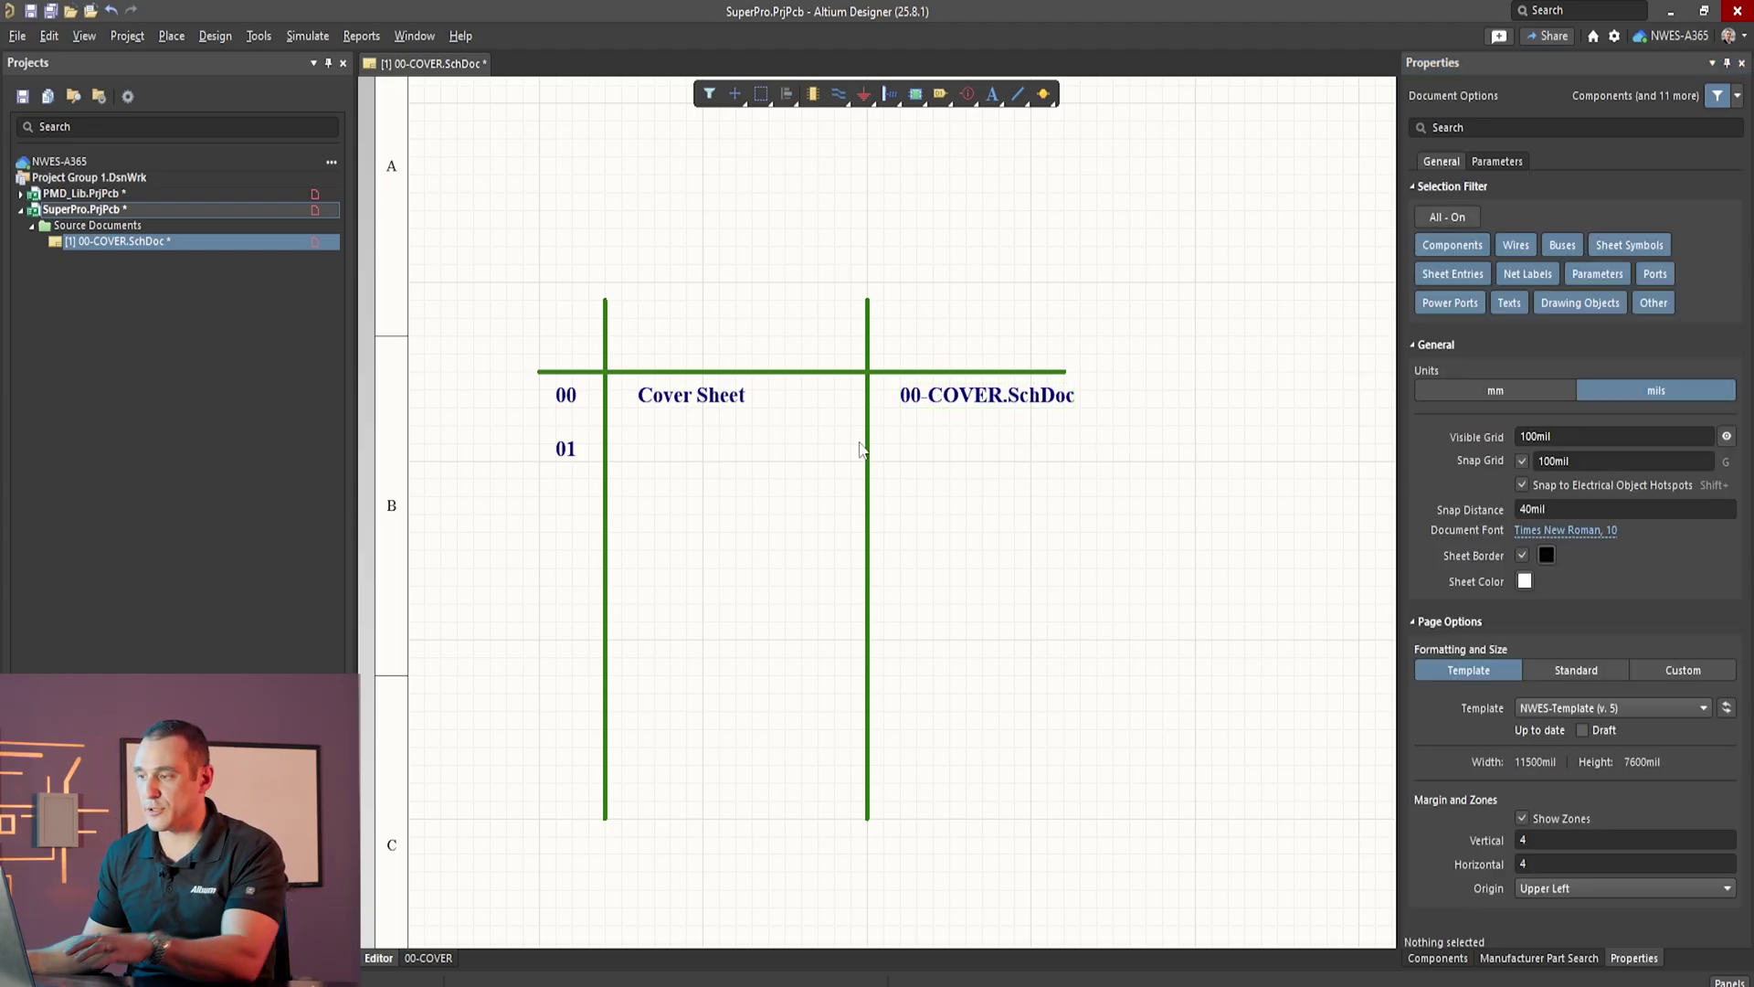
Step: Start placing a graphic on the cover sheet and load the image prj-adcex-001.png from the images folder
scroll(831, 442, "down", 2, "ctrl")
scroll(831, 442, "down", 2, "ctrl")
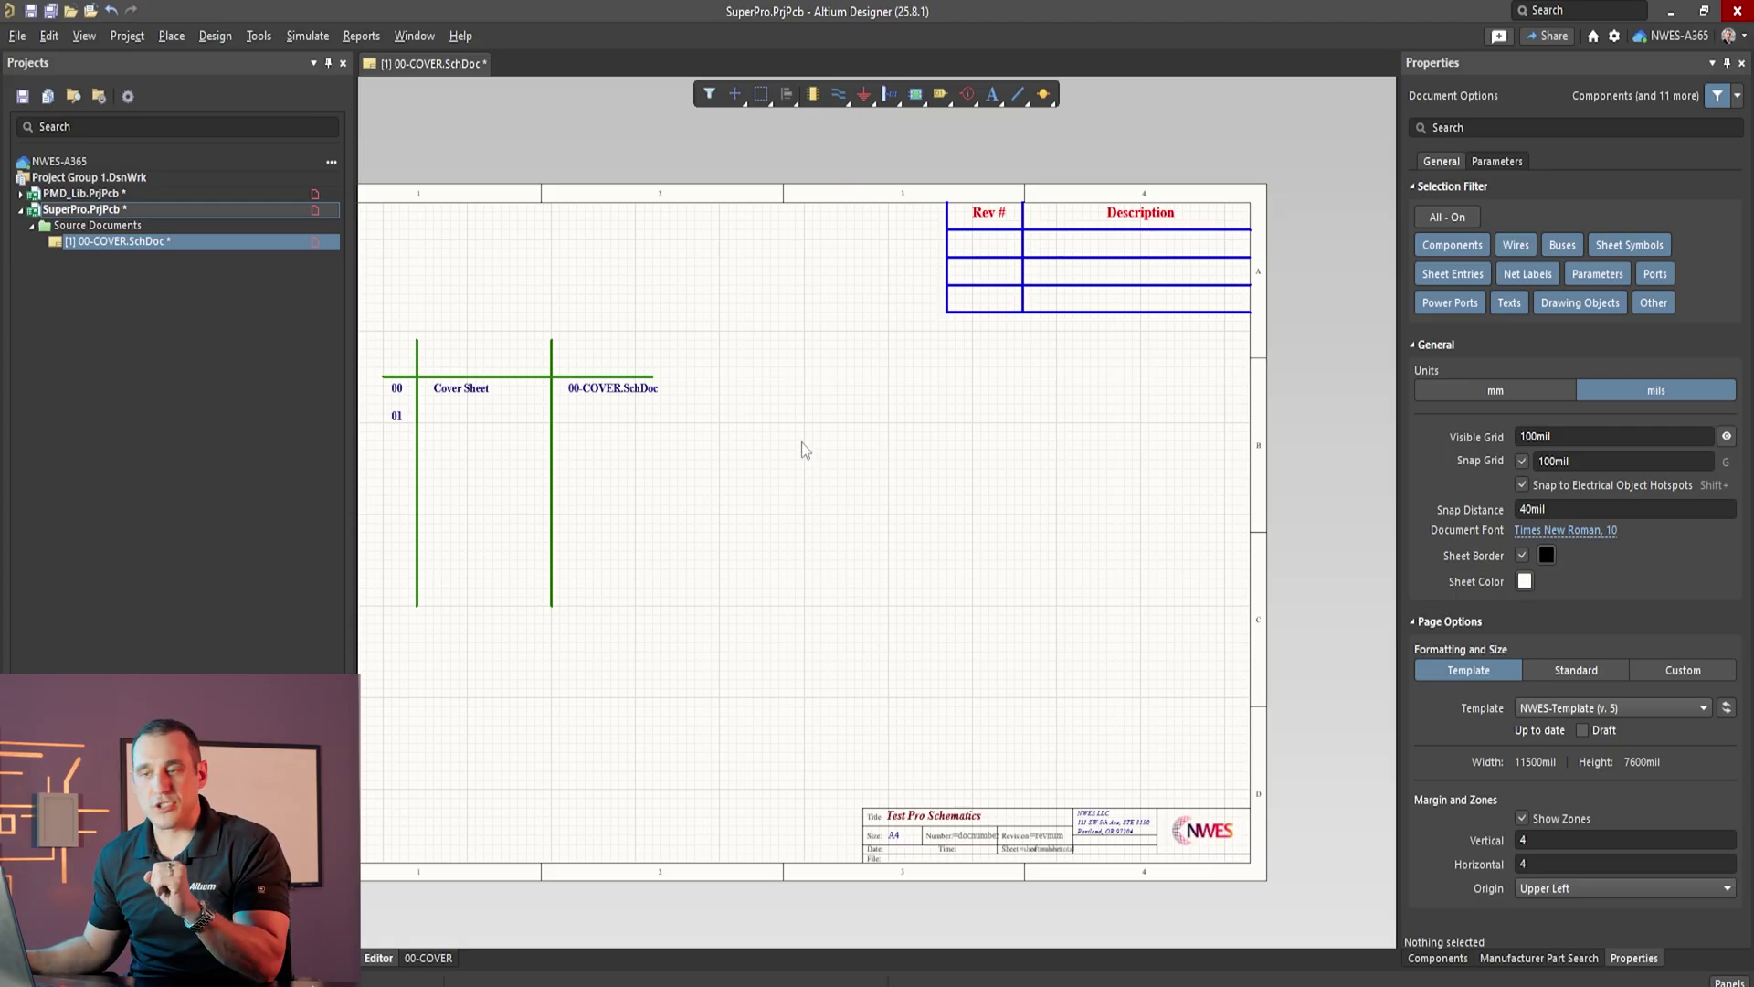
scroll(1235, 849, "up", 5, "ctrl")
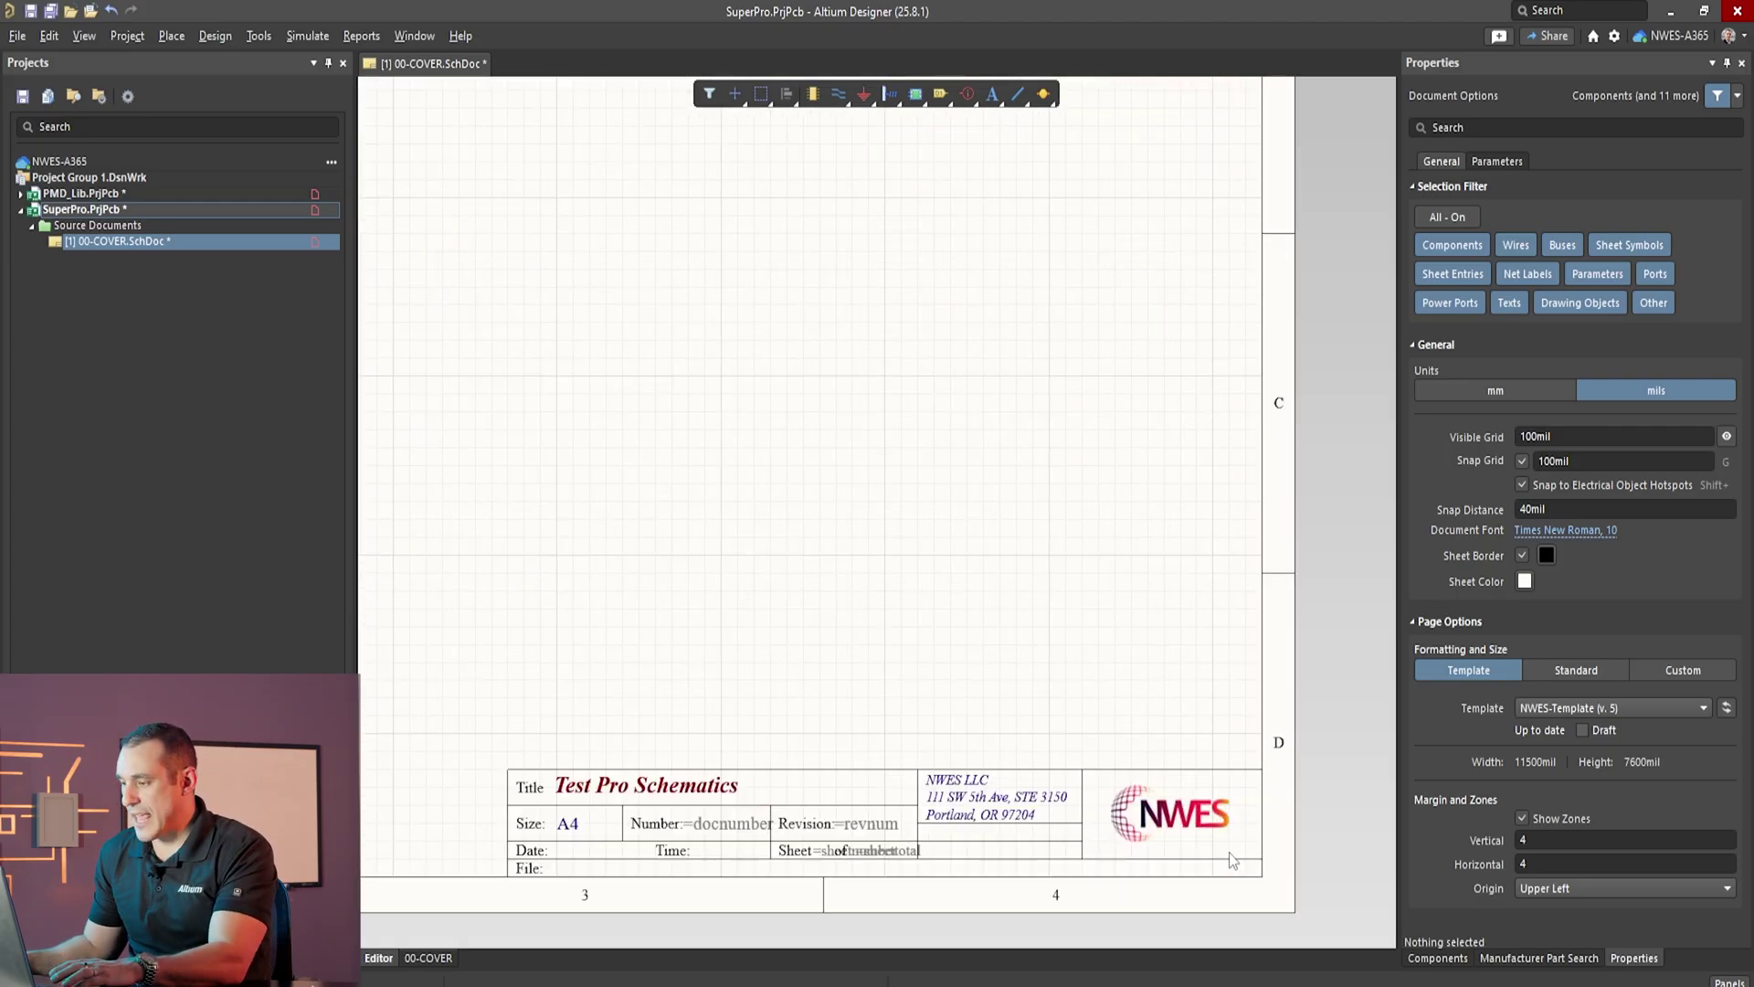
scroll(1230, 852, "up", 2, "ctrl")
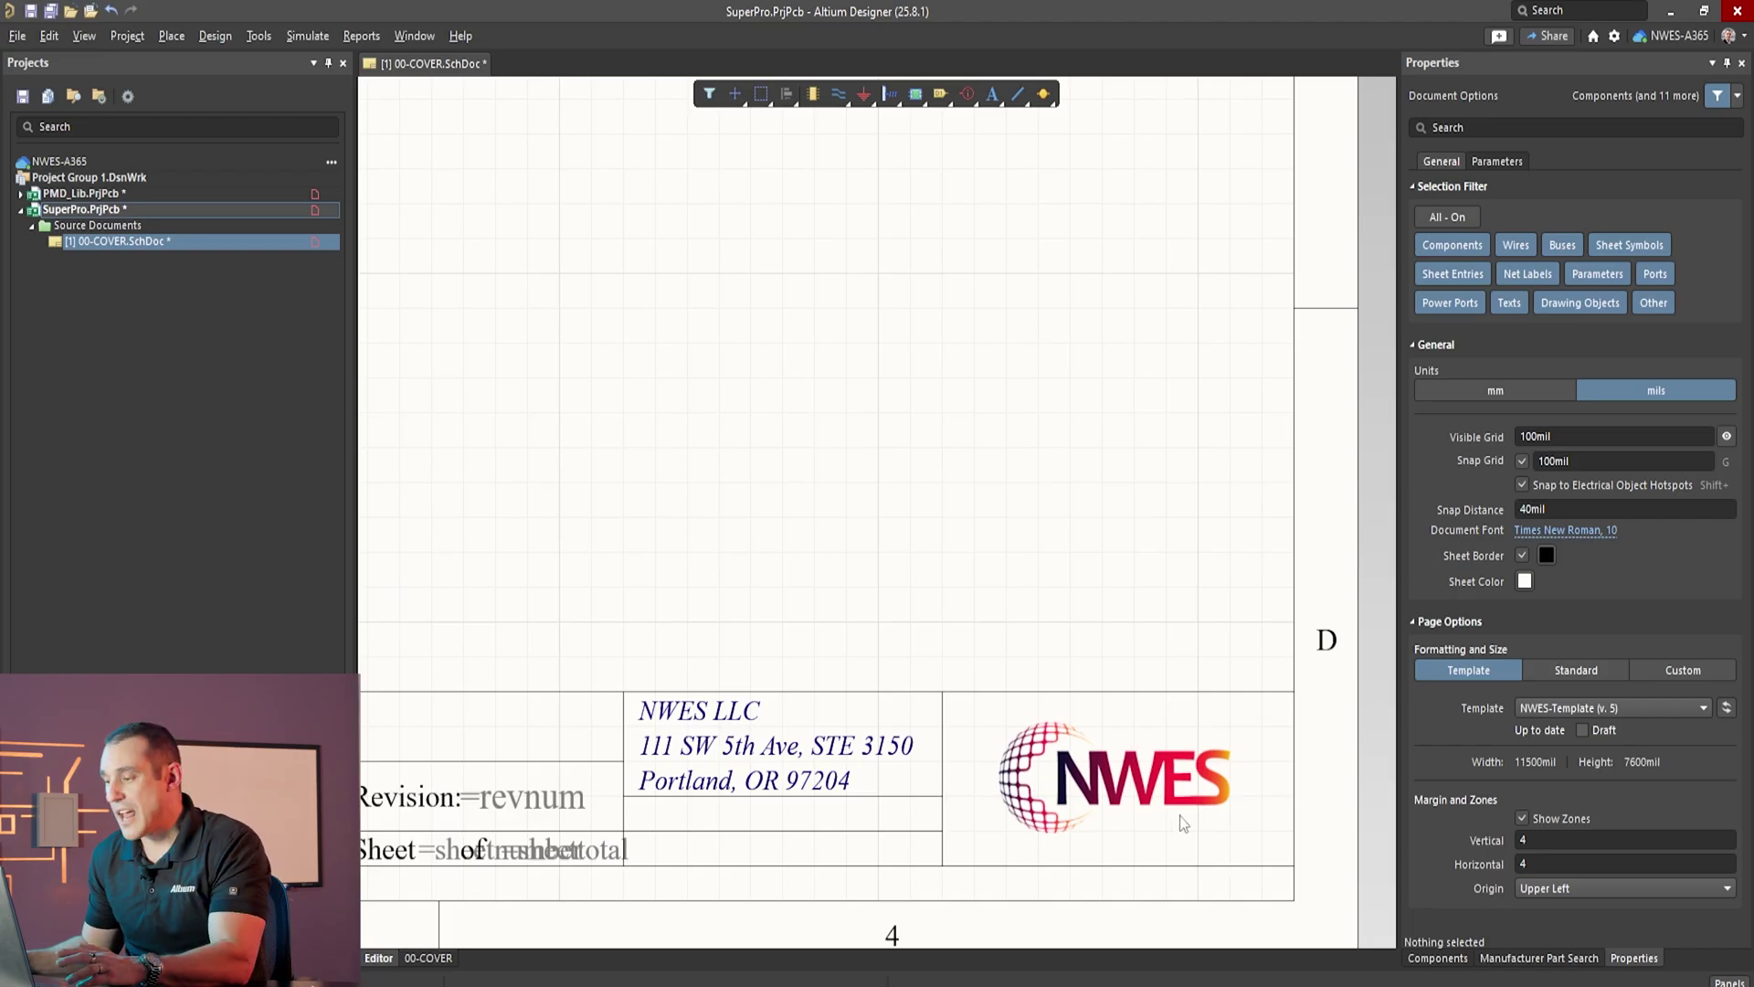
scroll(1181, 815, "down", 5, "ctrl")
right_click_drag(693, 332, 904, 537)
left_click(1025, 95)
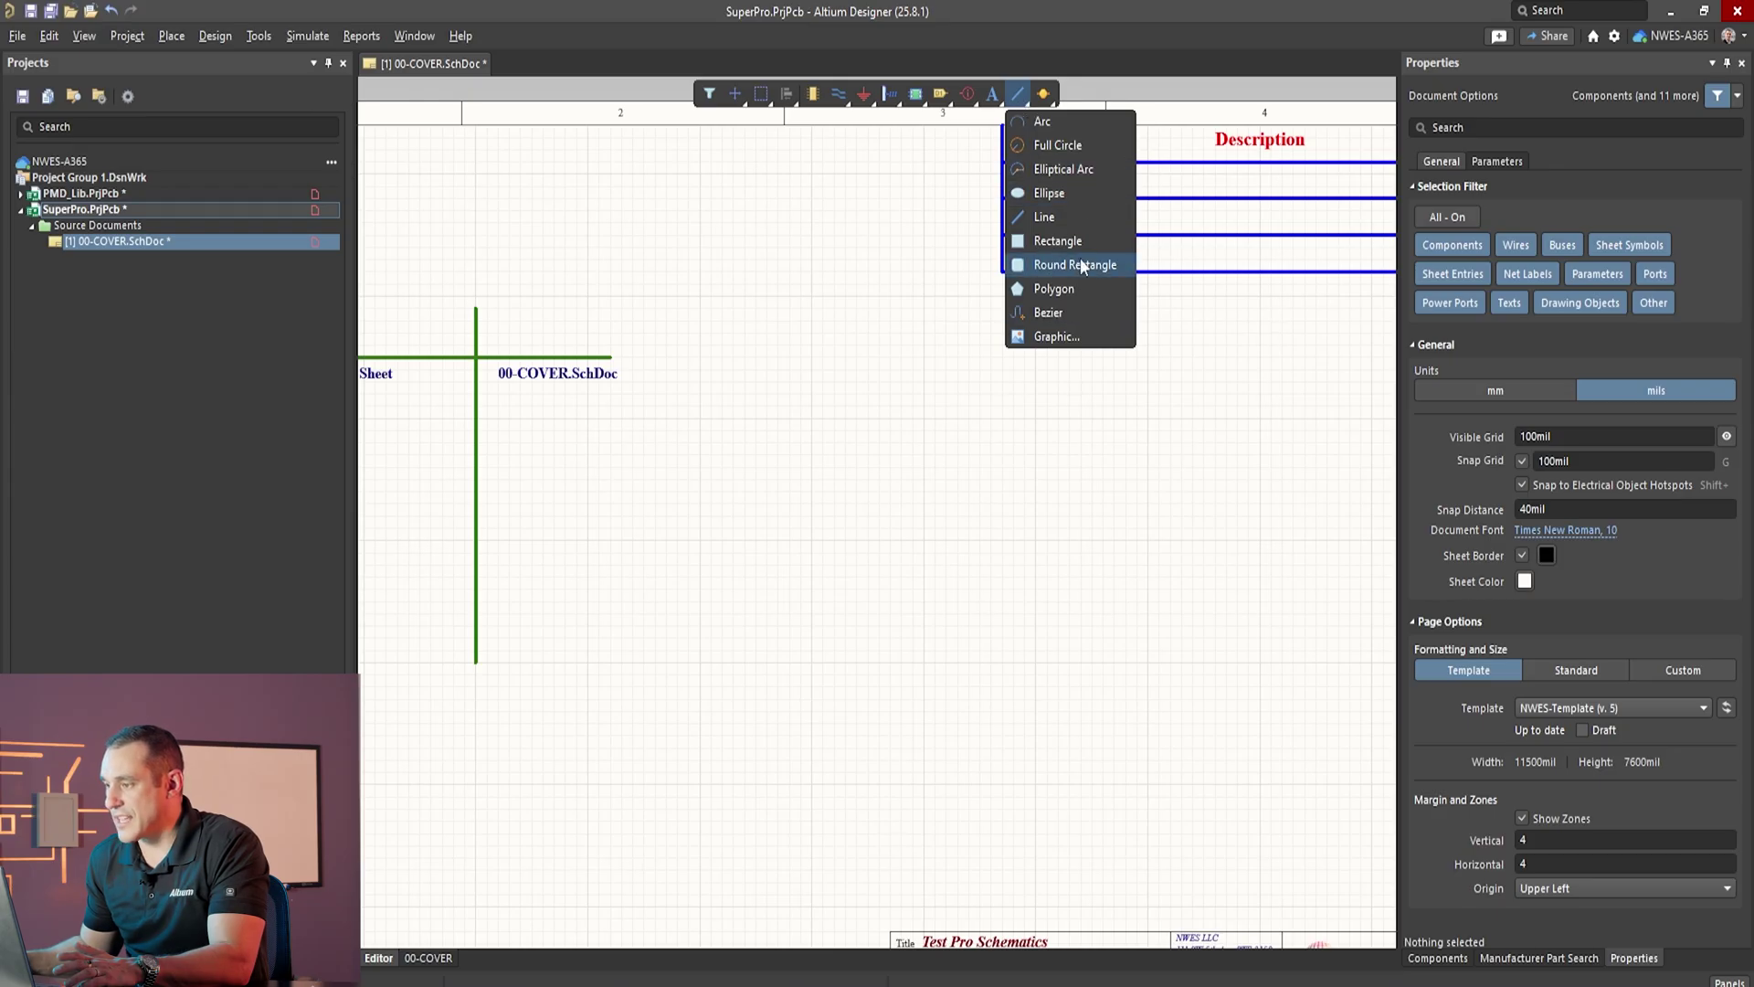
left_click(1051, 337)
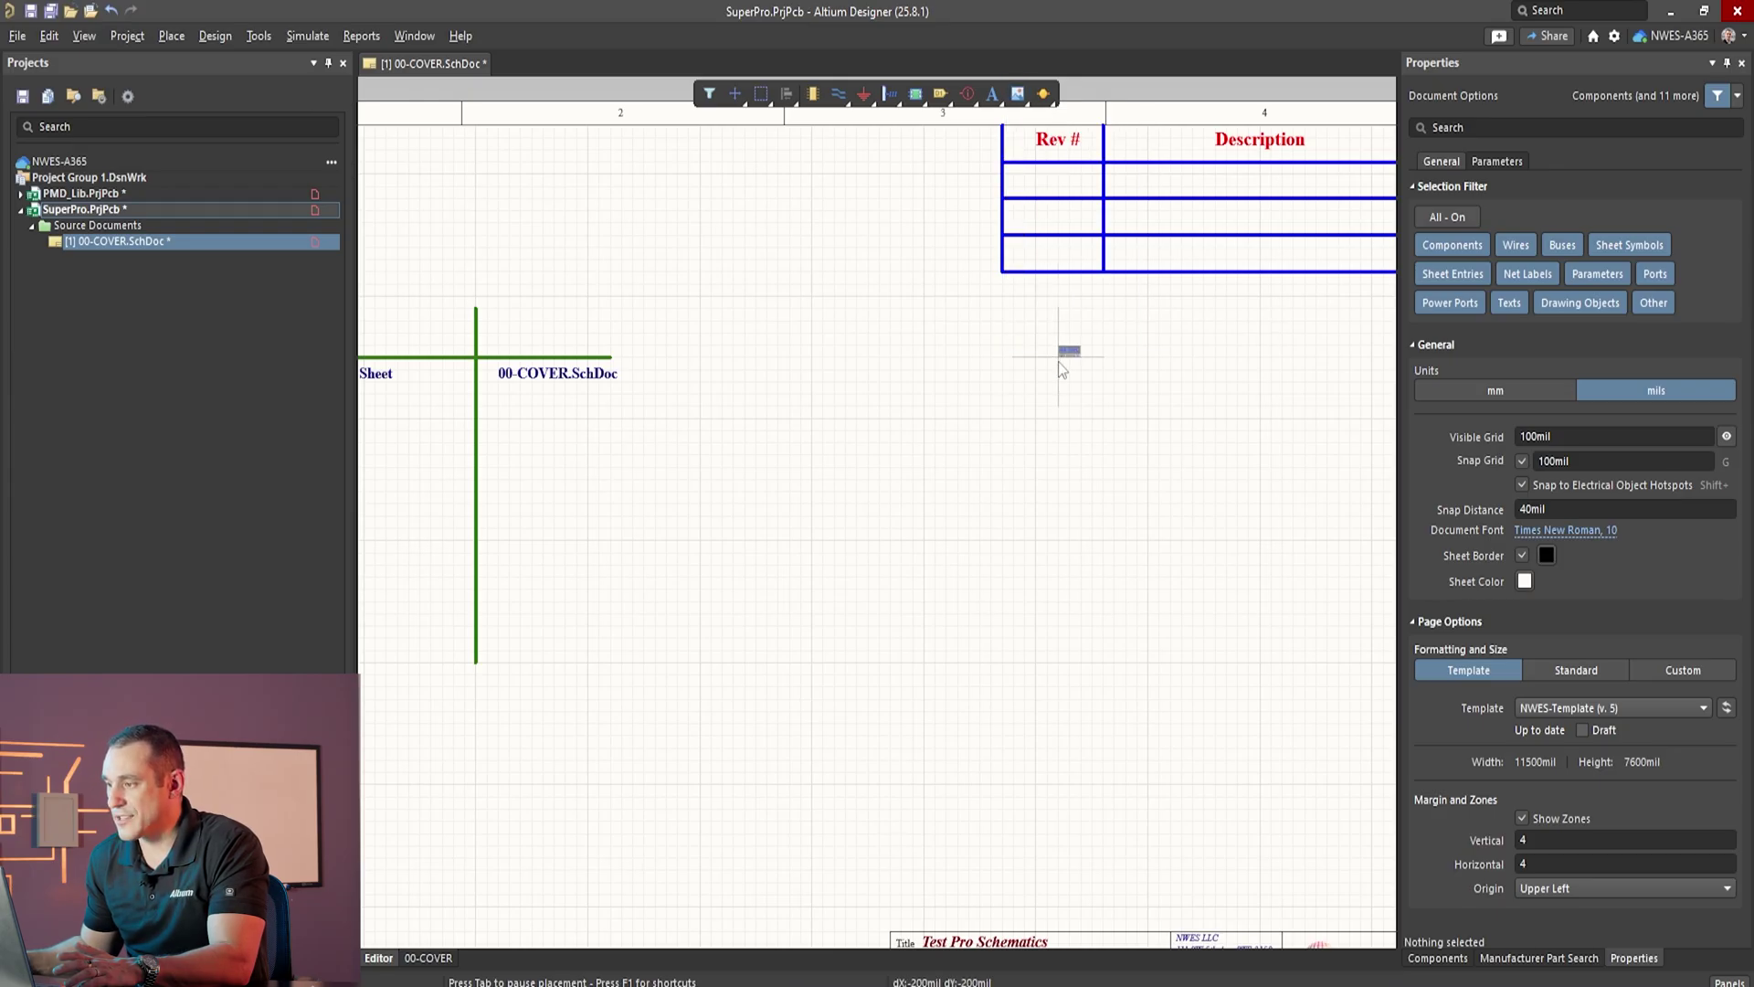
left_click(804, 411)
left_click(835, 425)
left_click(951, 342)
left_click(913, 368)
left_click(1122, 601)
type("presbg.jpg")
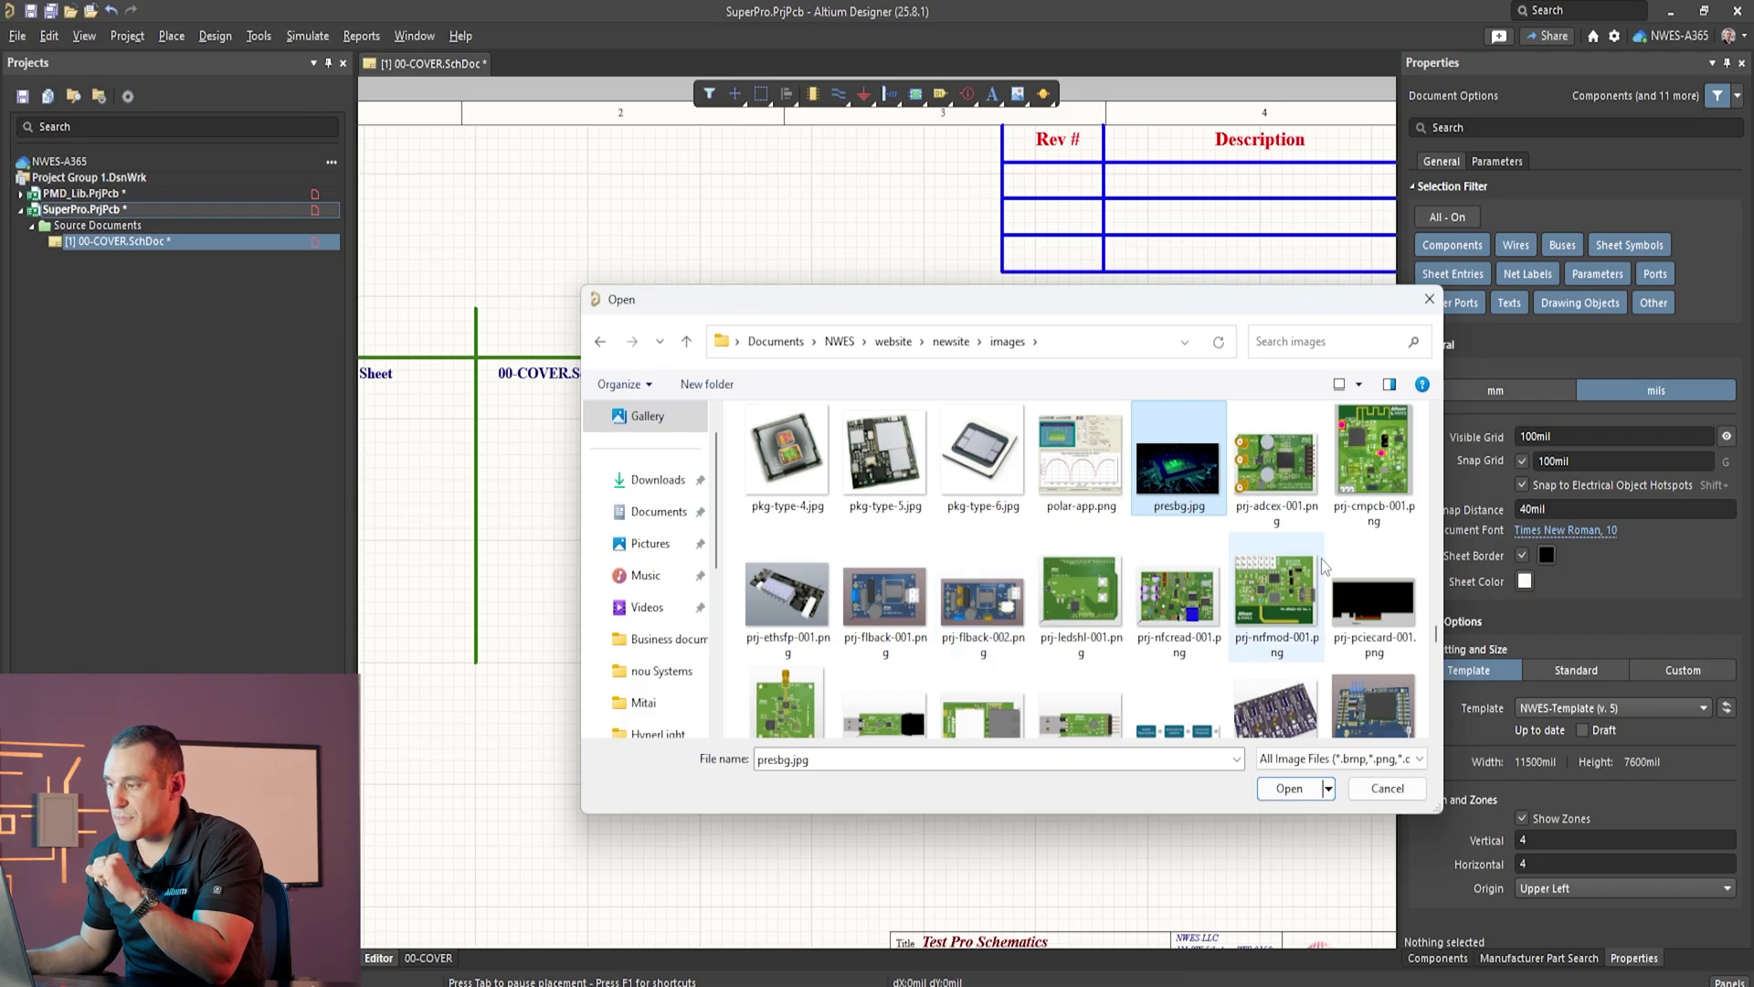
left_click(1299, 505)
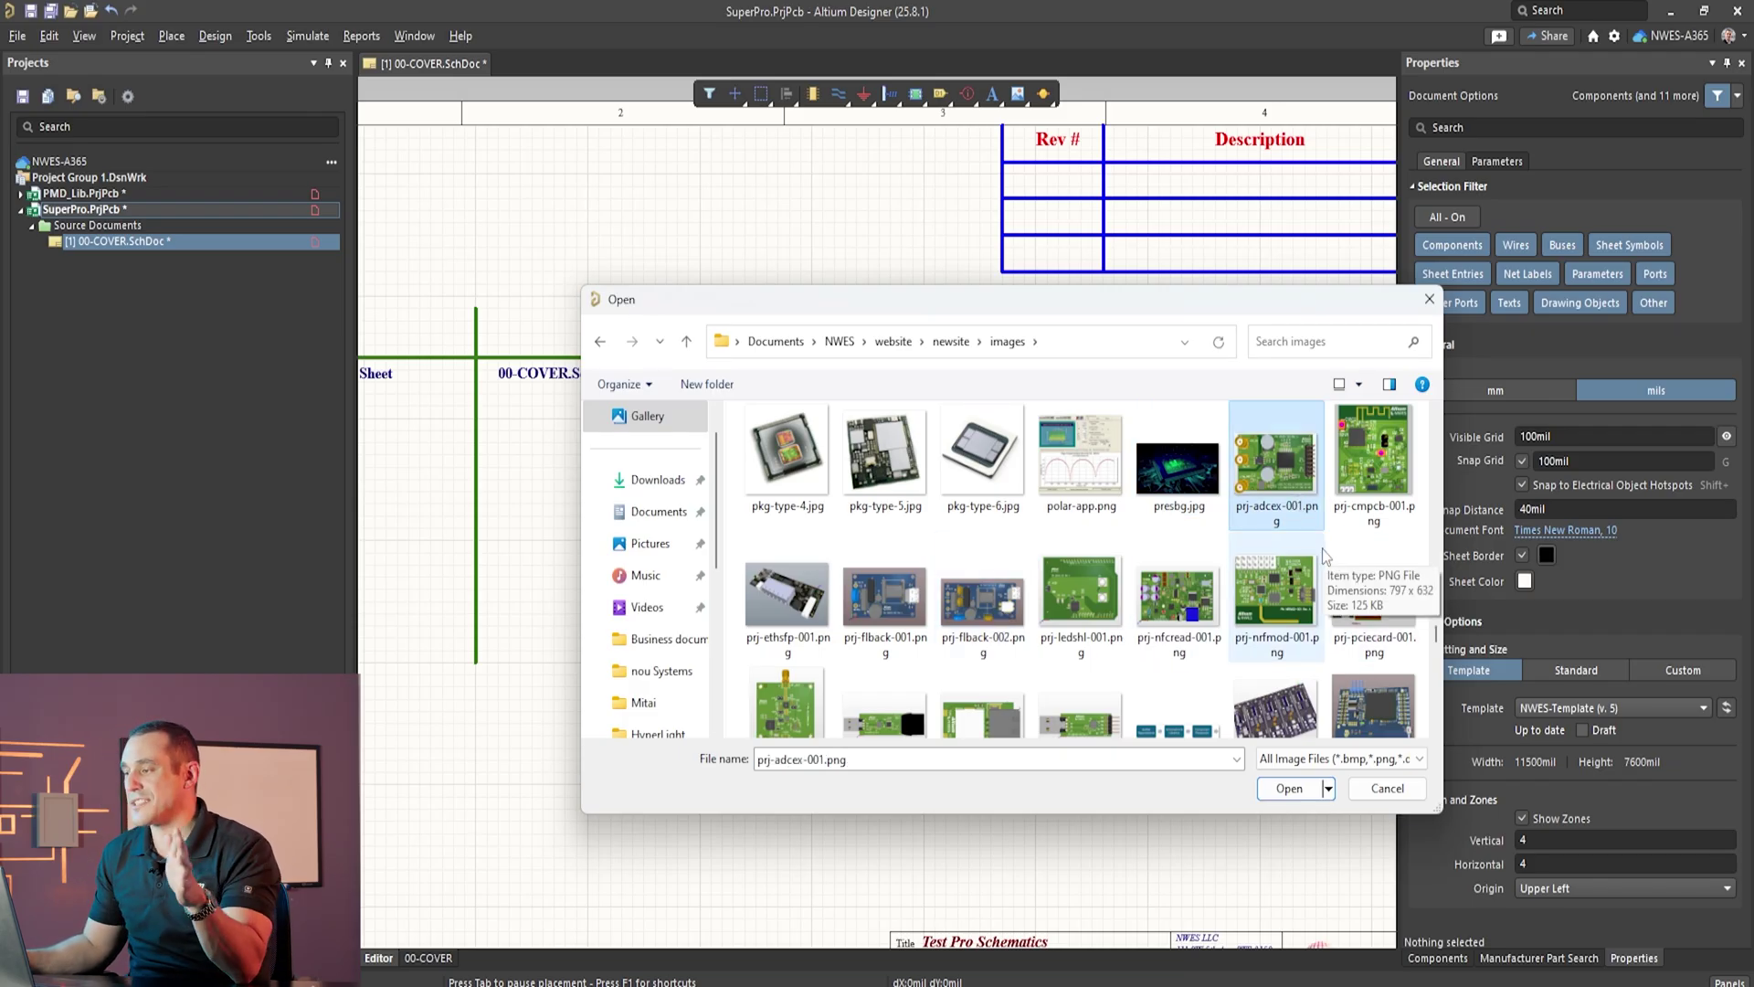
left_click(1289, 787)
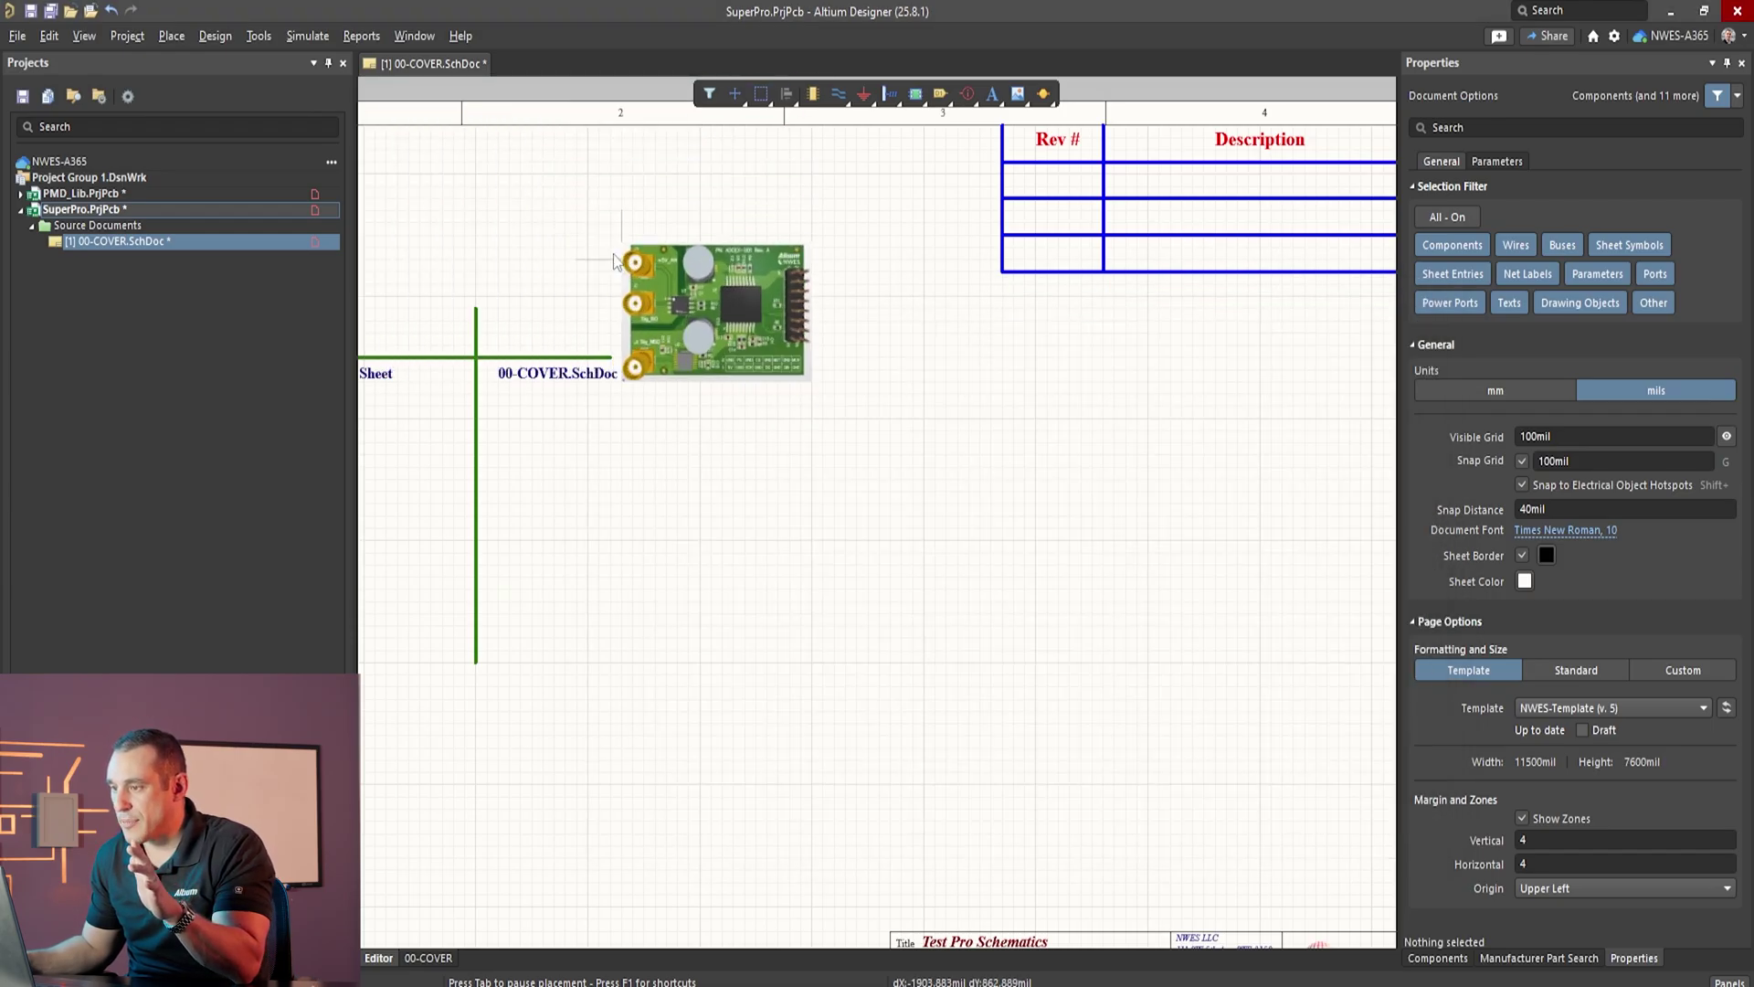
Step: Place the board image about 4500 mil wide and move it into the empty area beside the list table, below the revision table
scroll(543, 230, "down", 1, "ctrl")
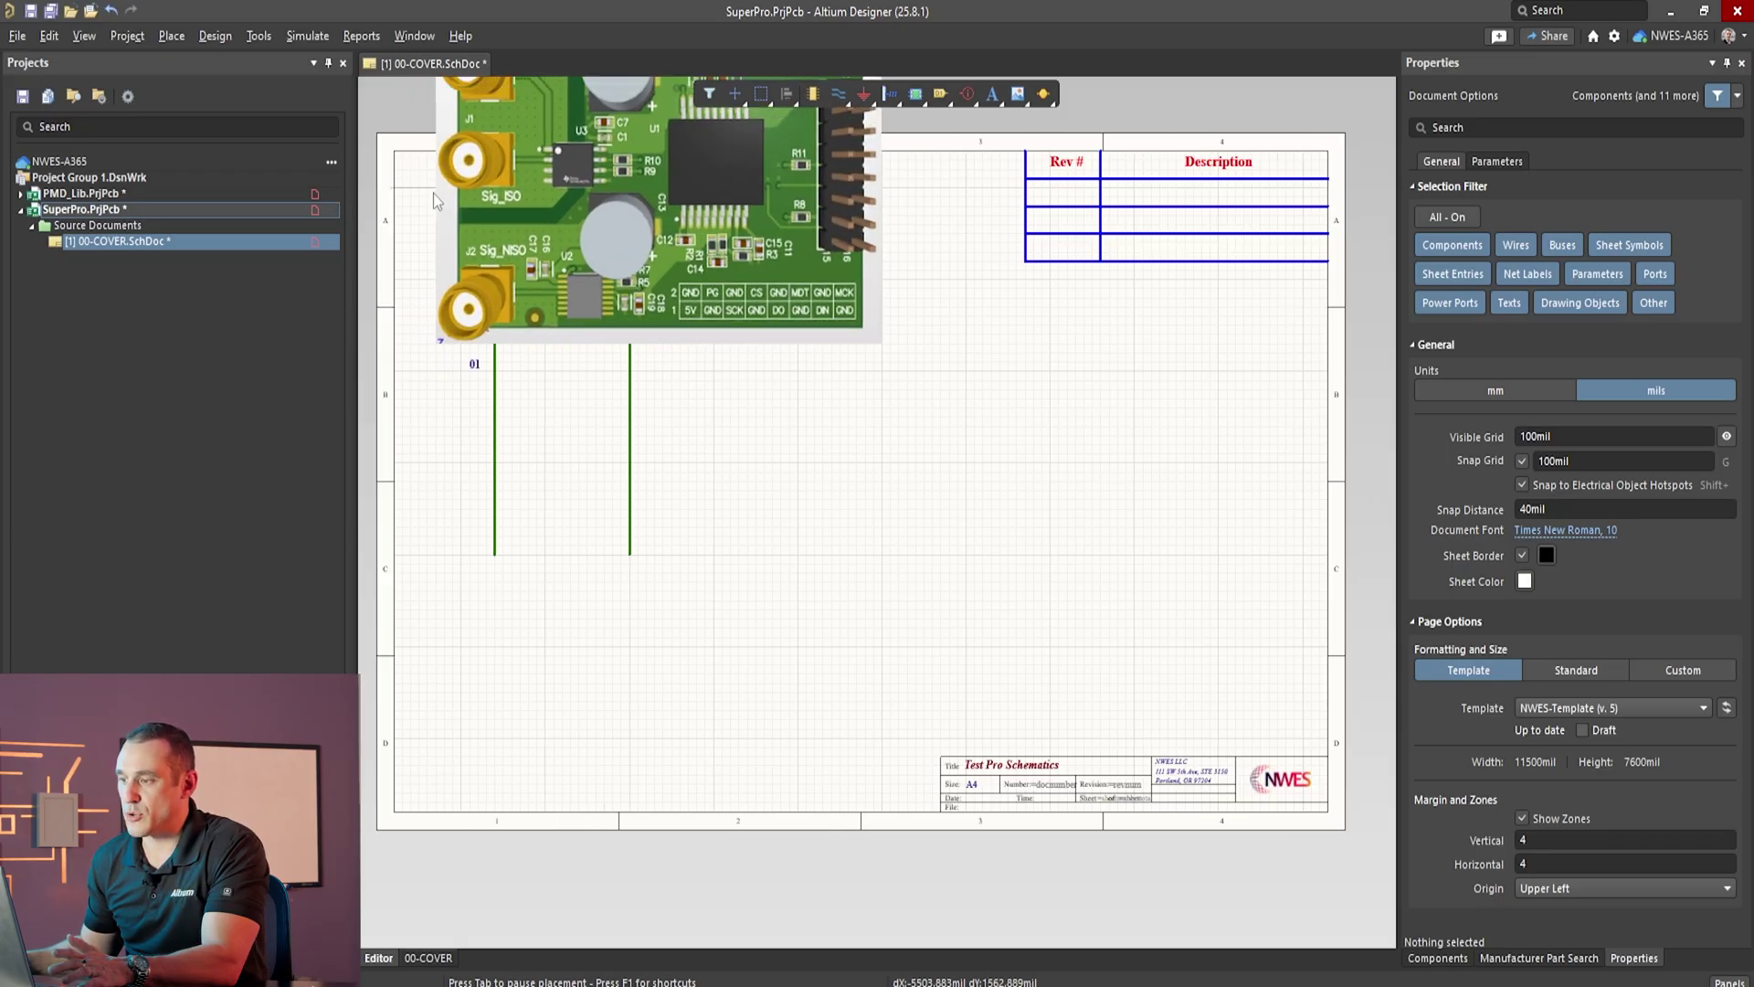
left_click(505, 209)
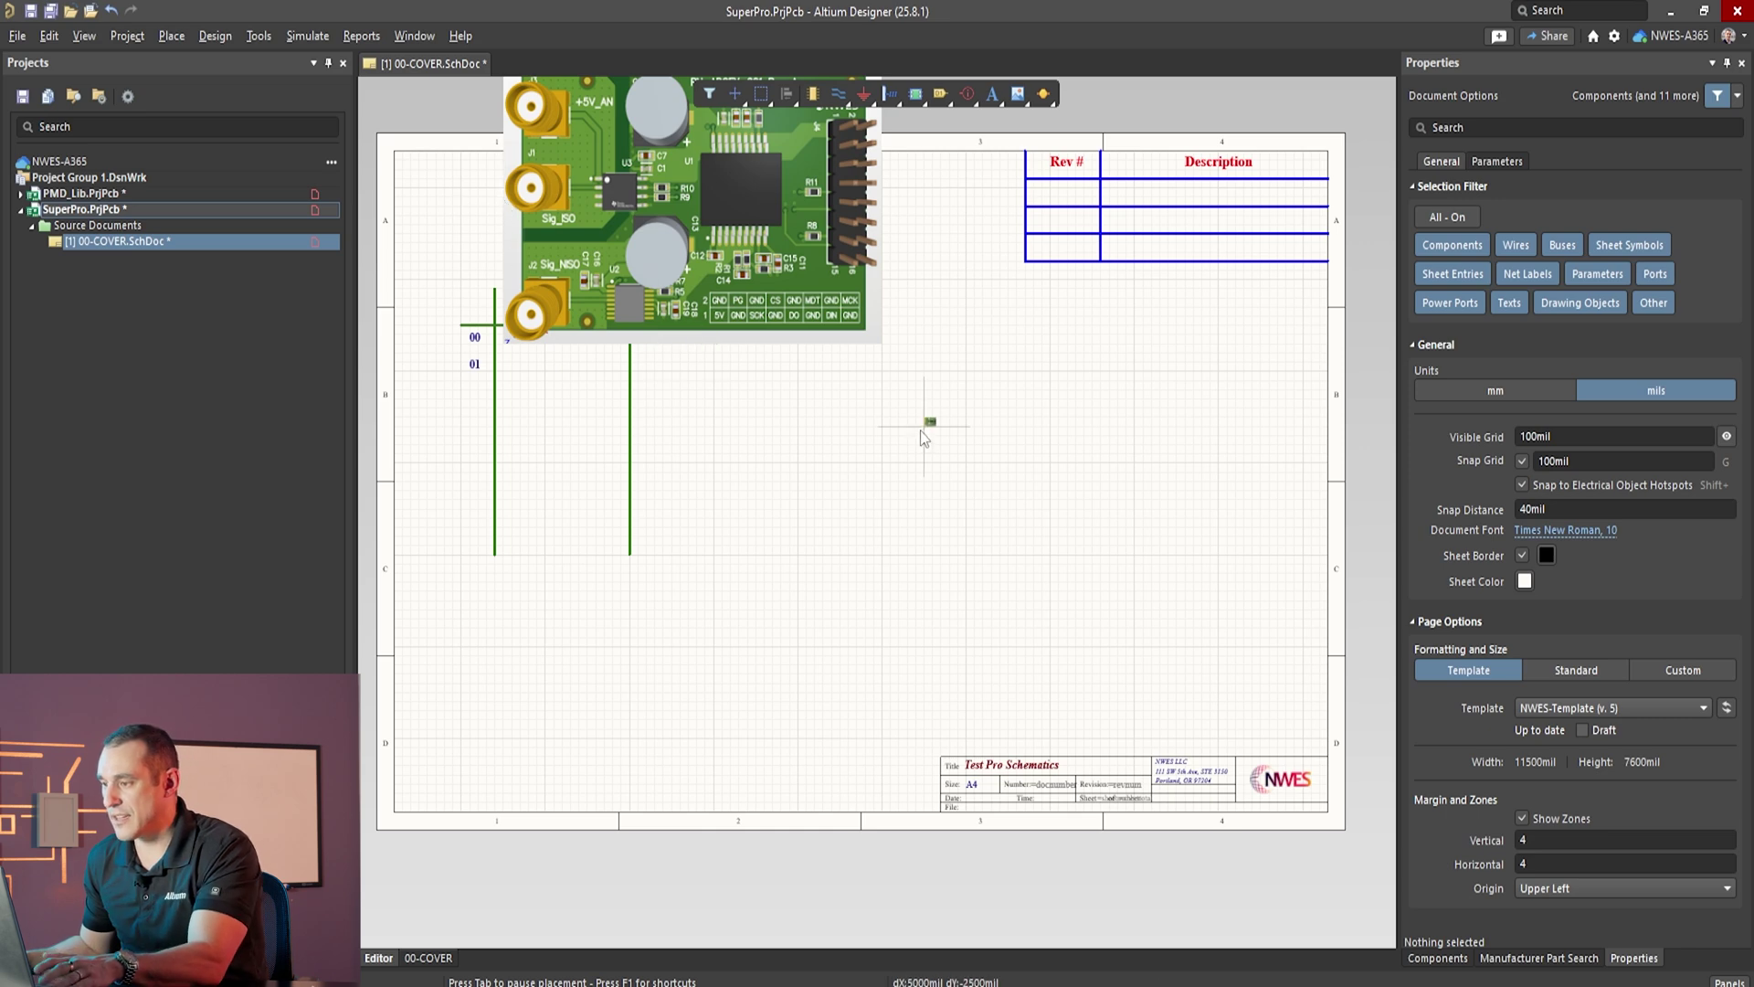
key("Escape")
left_click_drag(726, 212, 1016, 446)
left_click(885, 714)
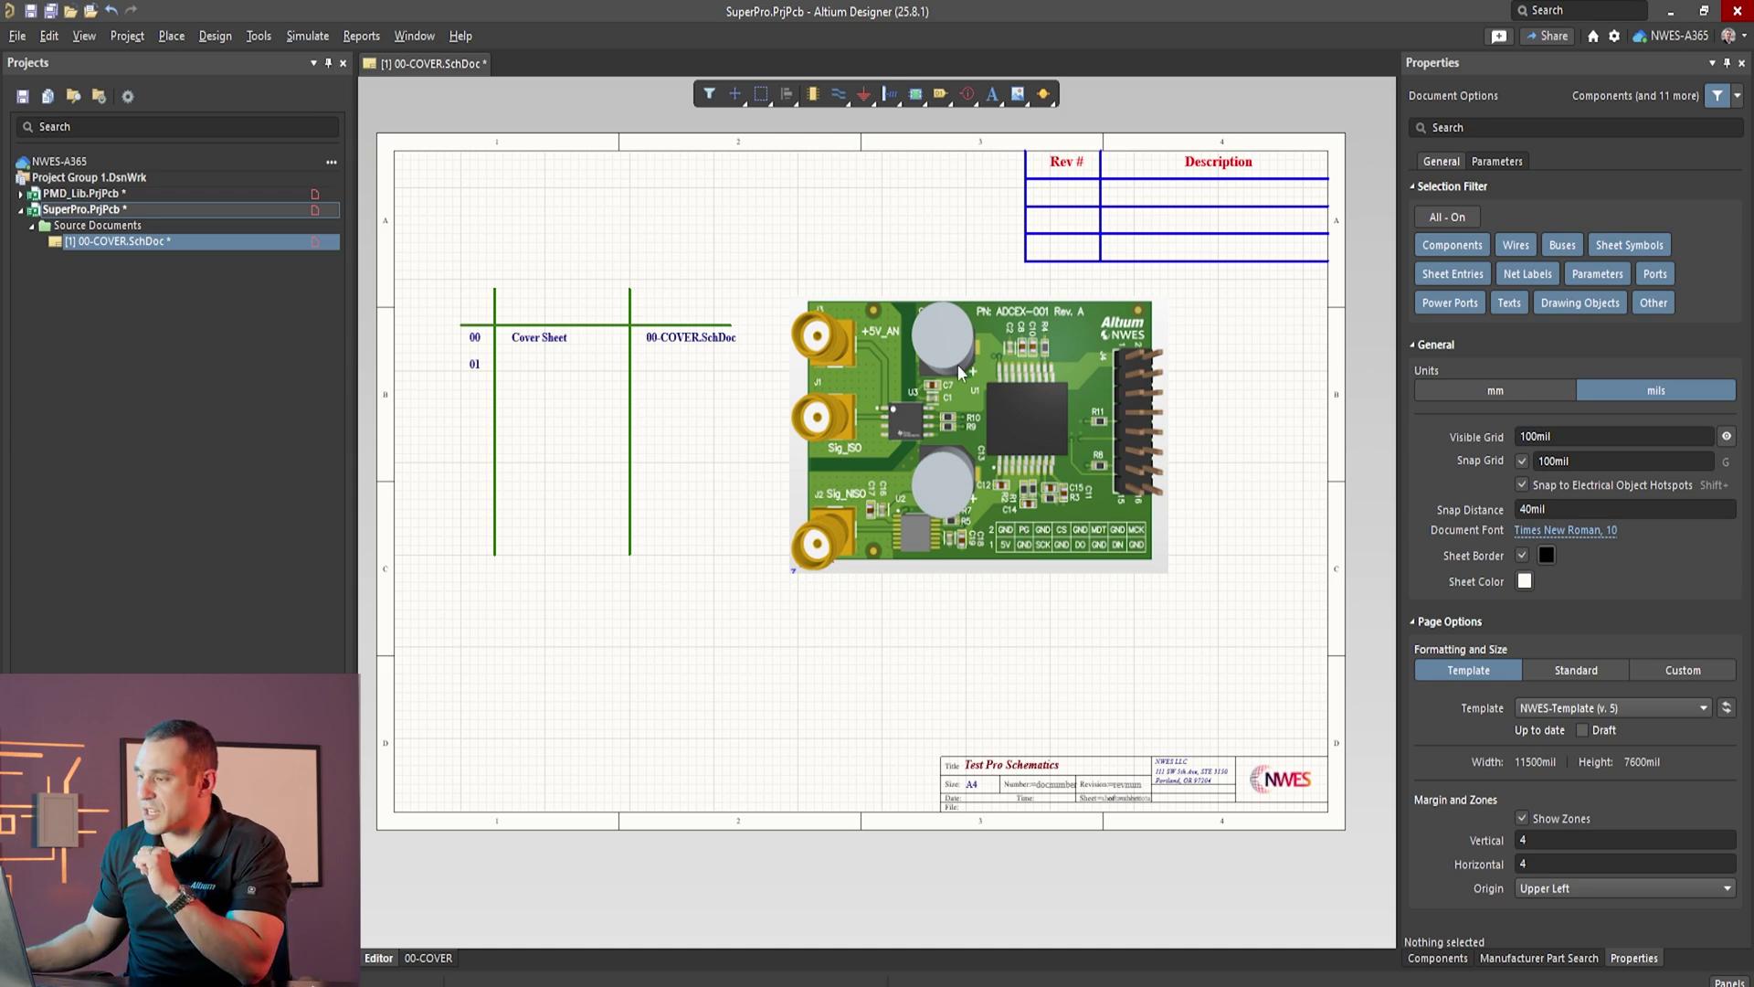
left_click(945, 393)
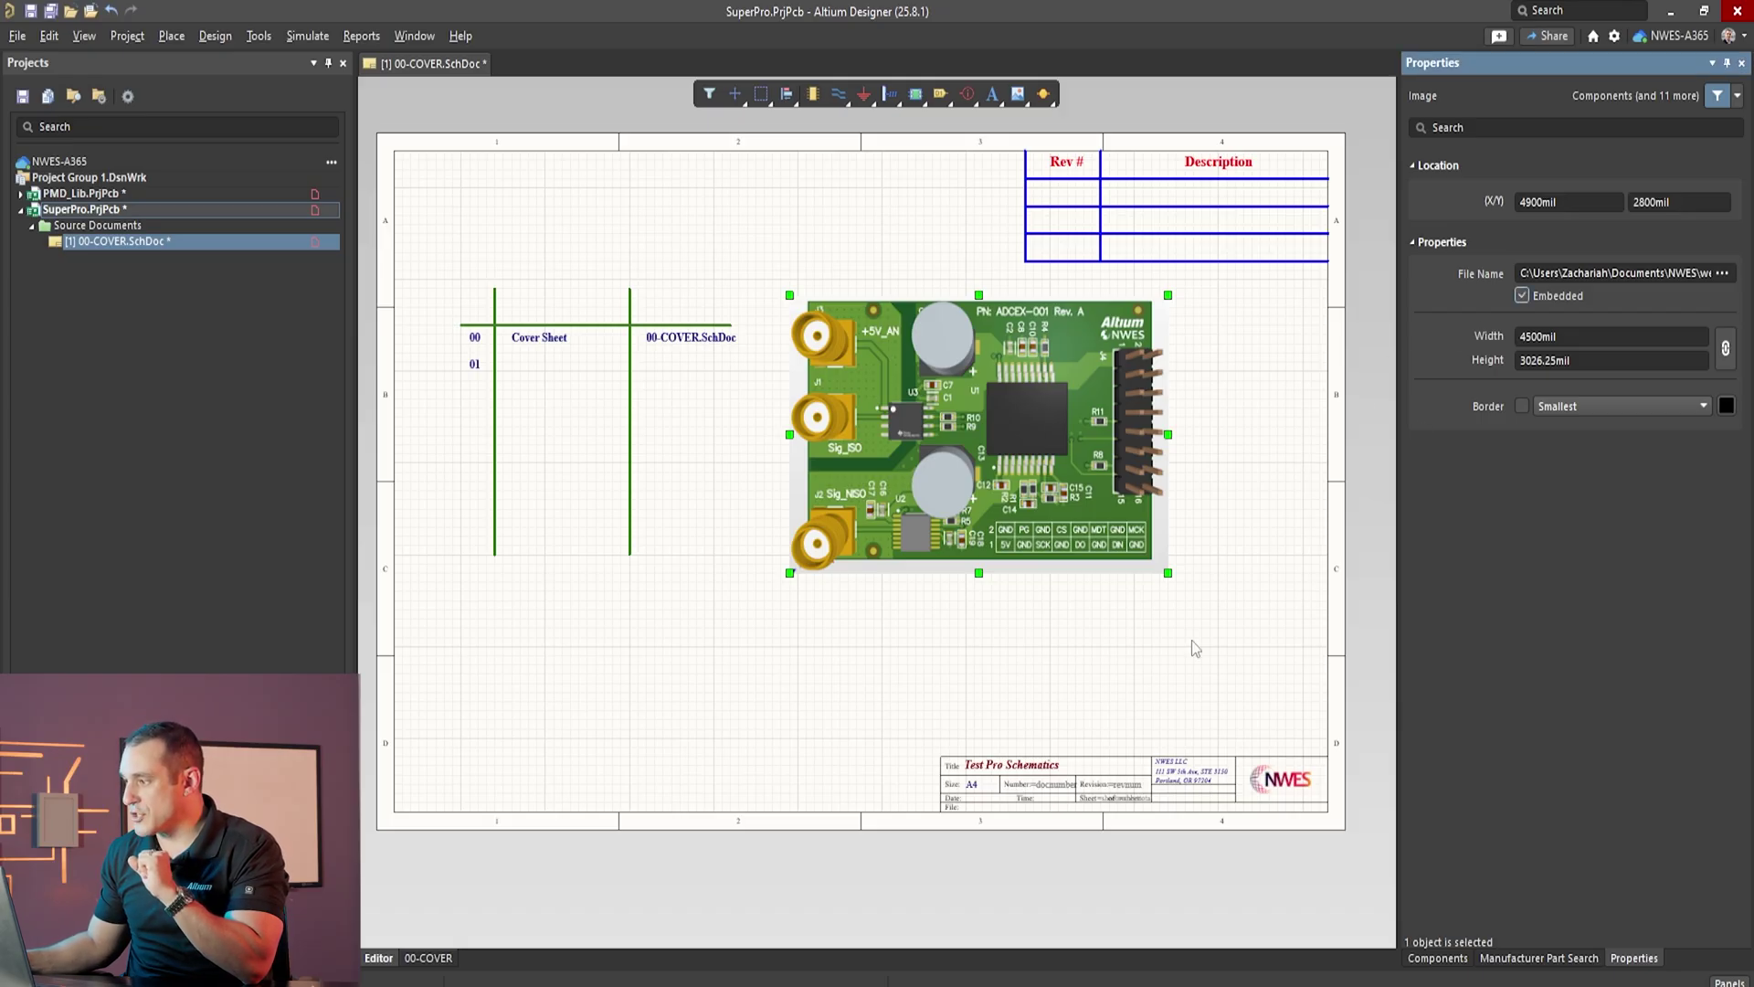
left_click(1056, 663)
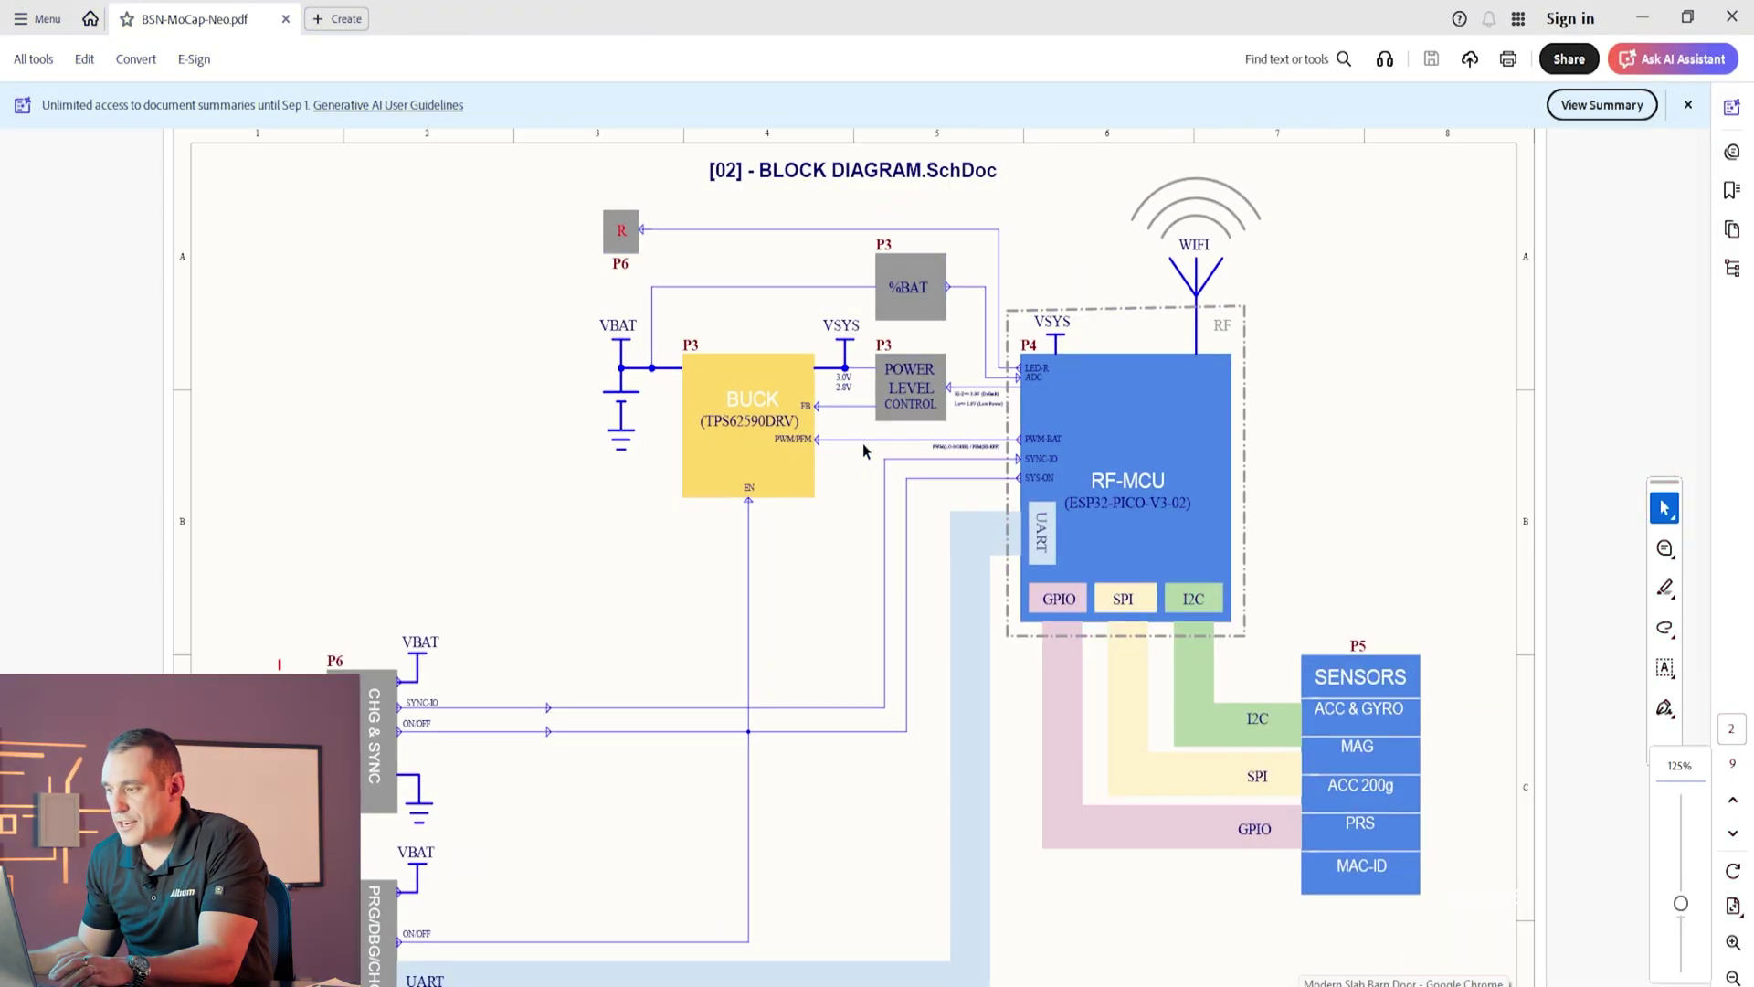
Step: Examine the block diagram page of BSN-MoCap-Neo.pdf, including its buck regulator, RF-MCU and sensor blocks and their connections
scroll(862, 442, "down", 1, "ctrl")
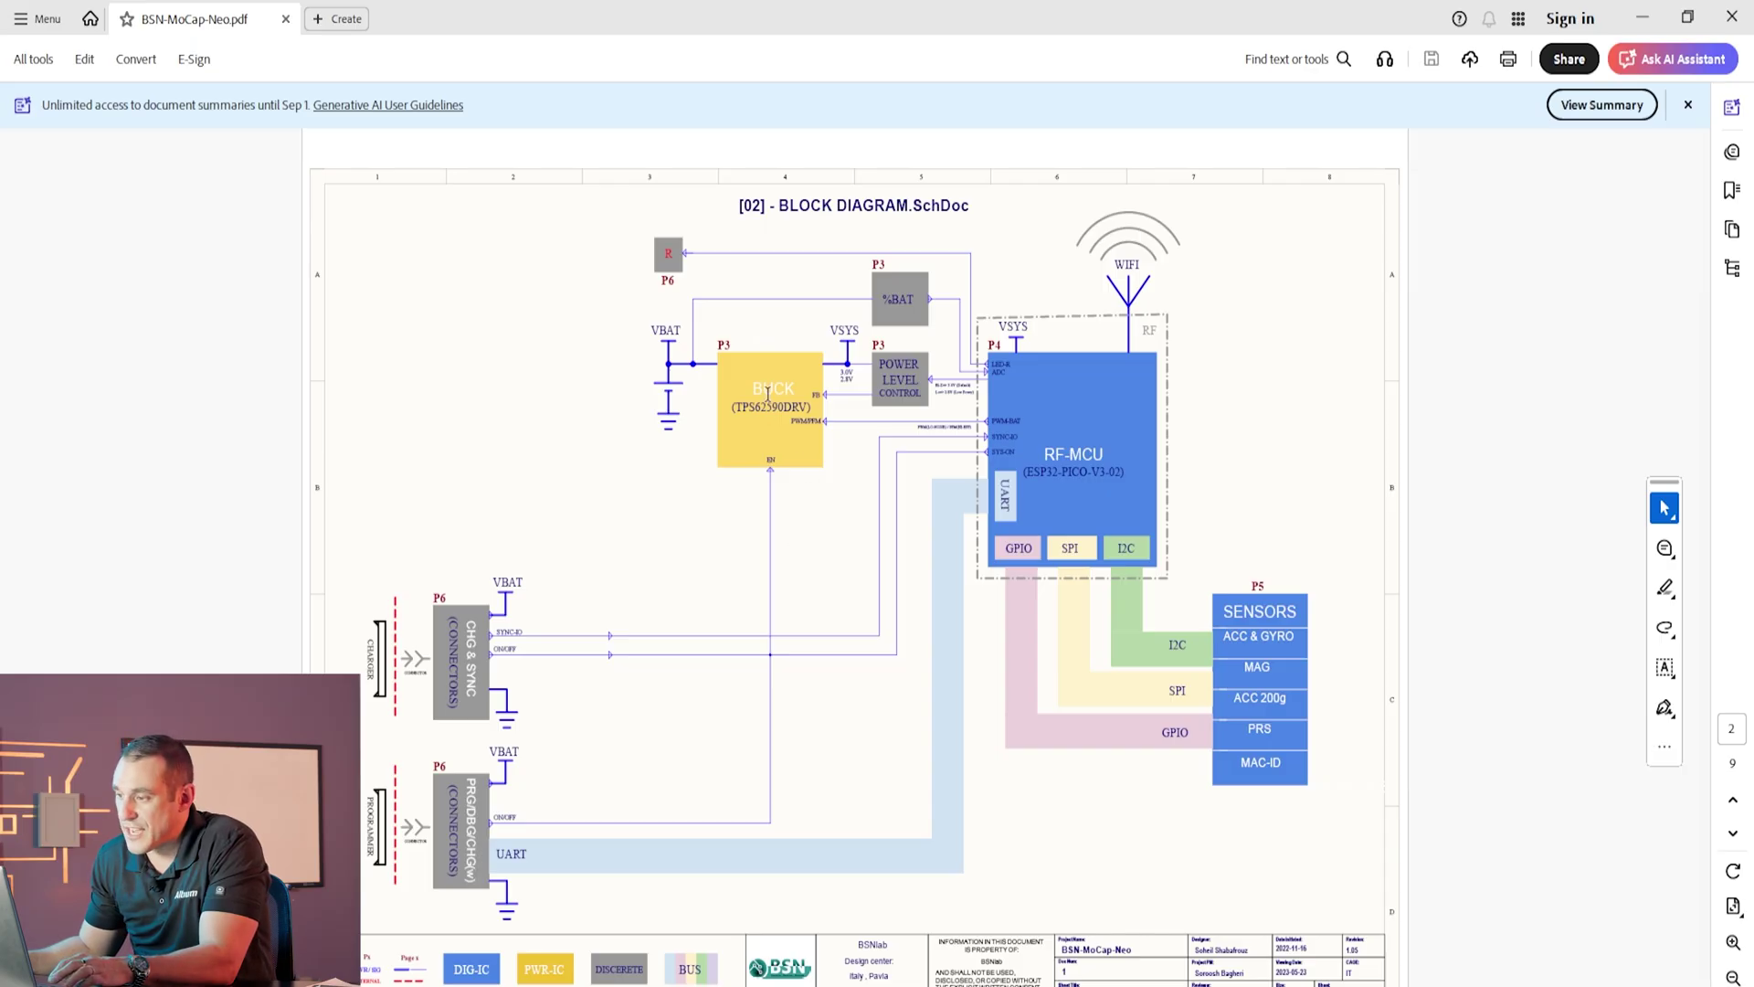
scroll(771, 413, "up", 4, "ctrl")
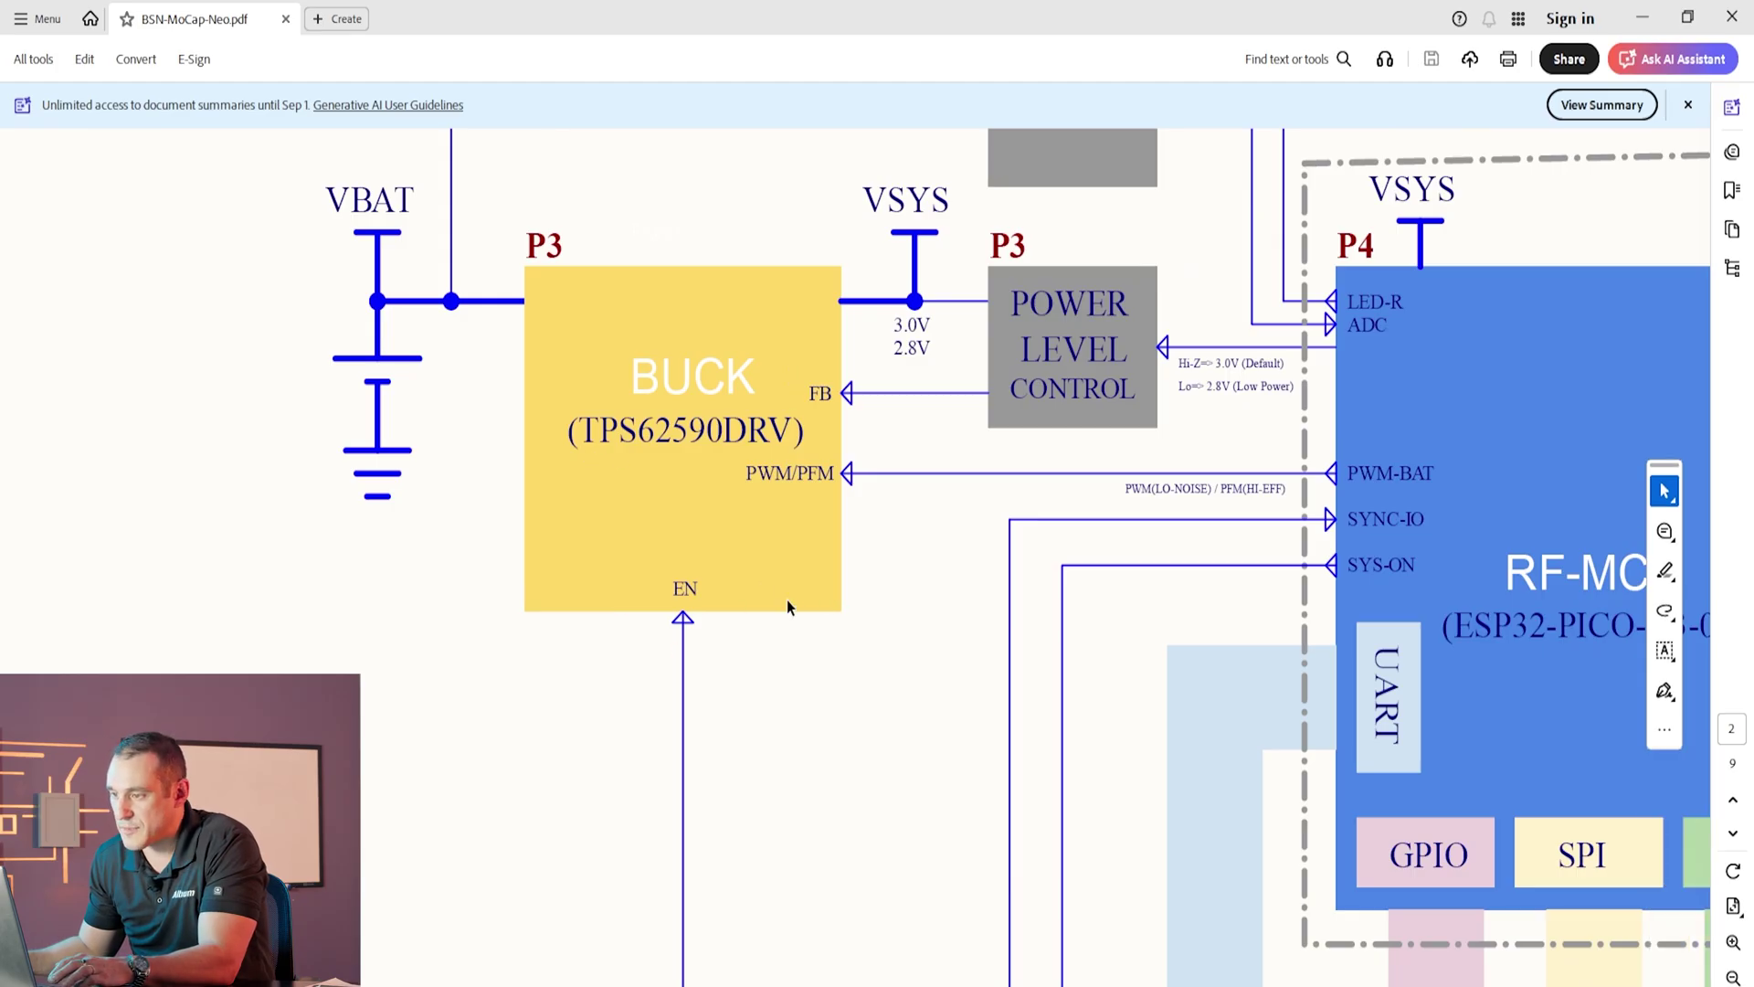
scroll(786, 599, "down", 3, "ctrl")
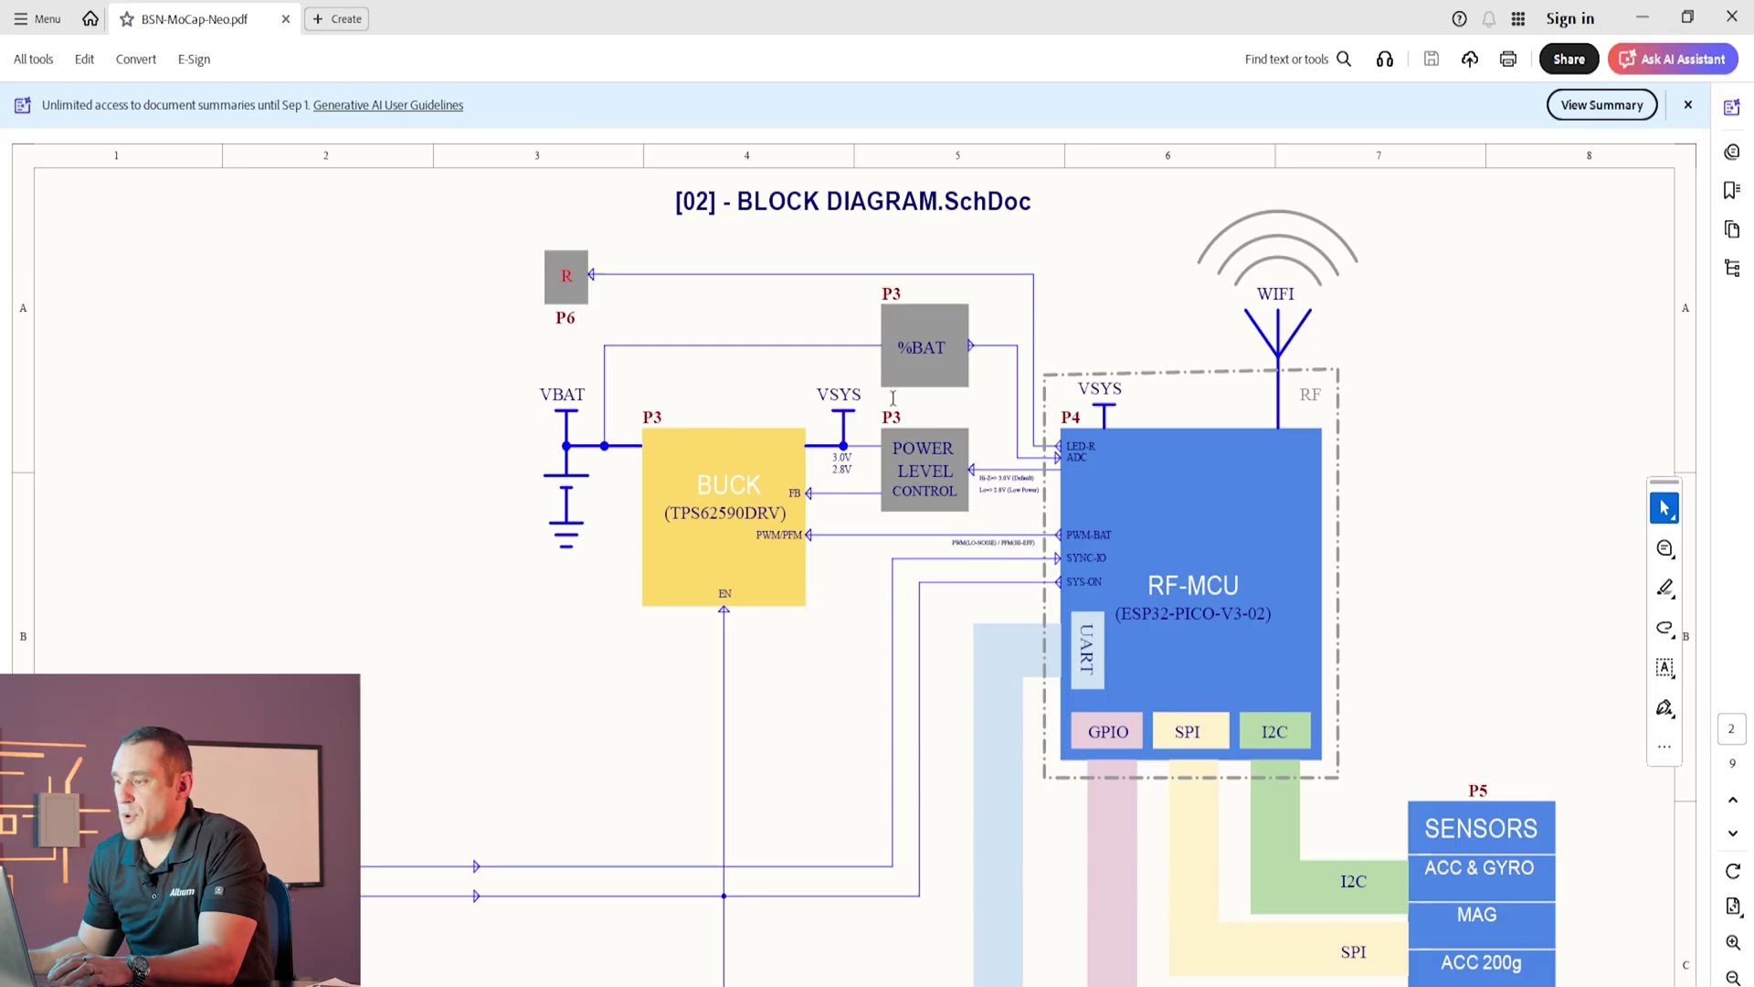
scroll(896, 423, "down", 3)
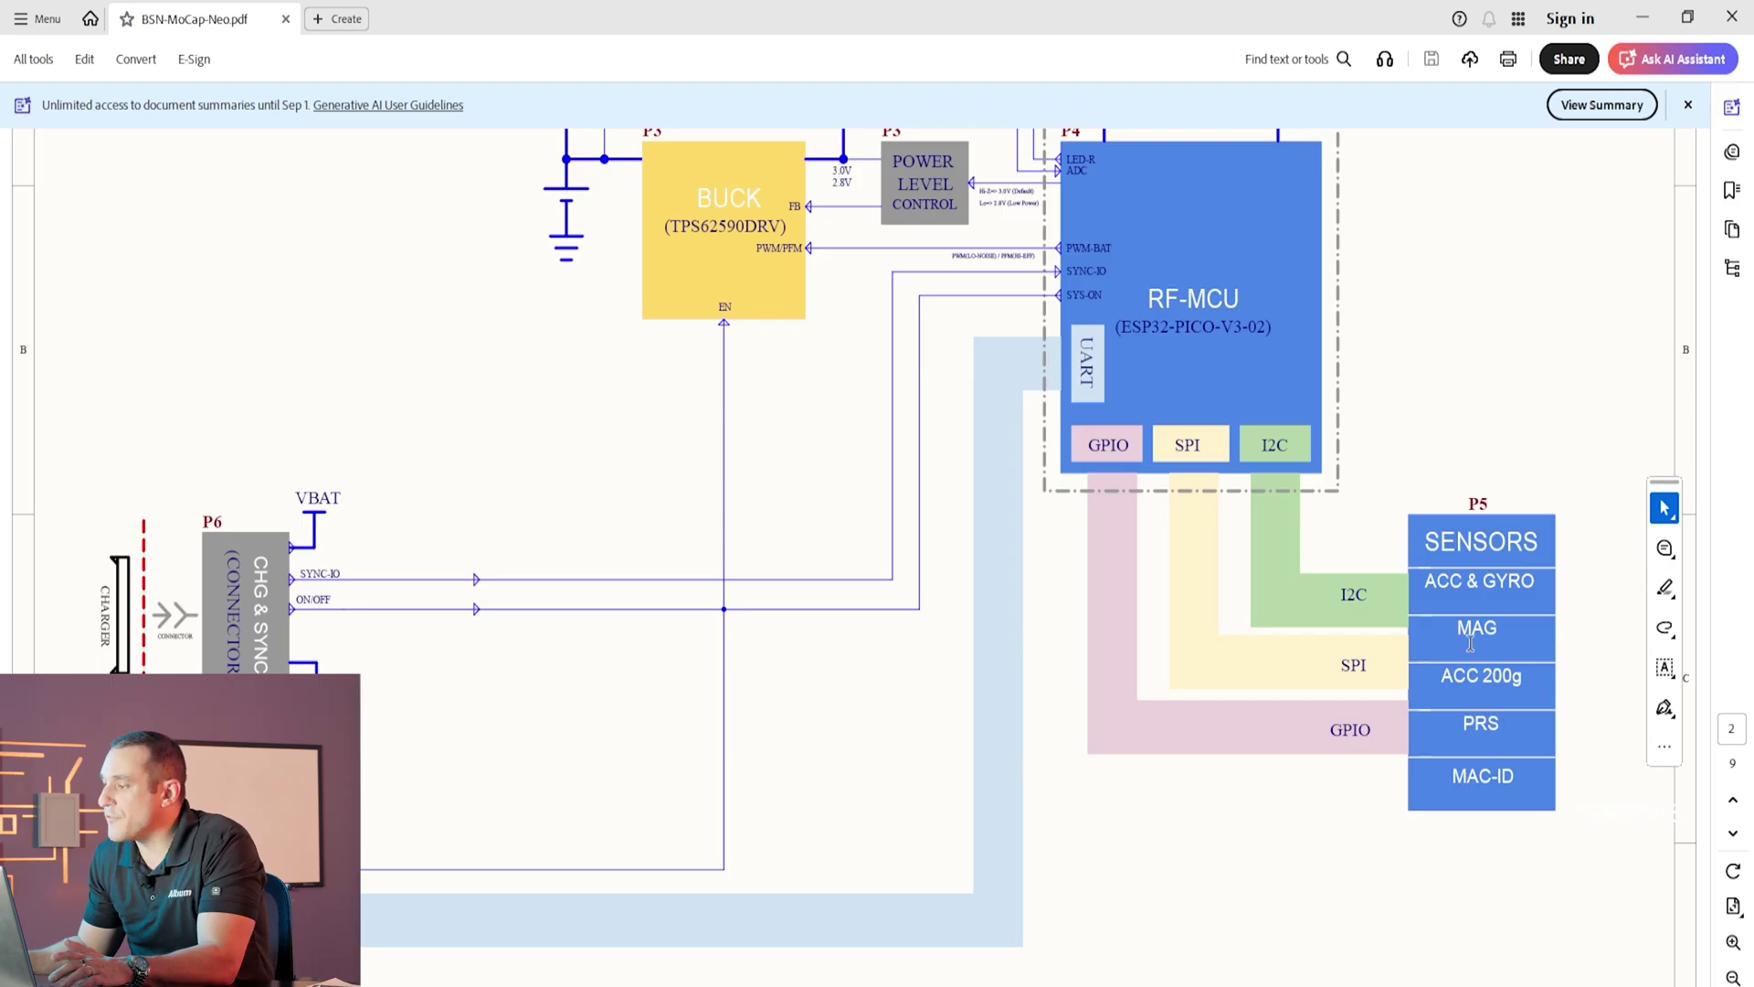
scroll(1453, 645, "up", 1)
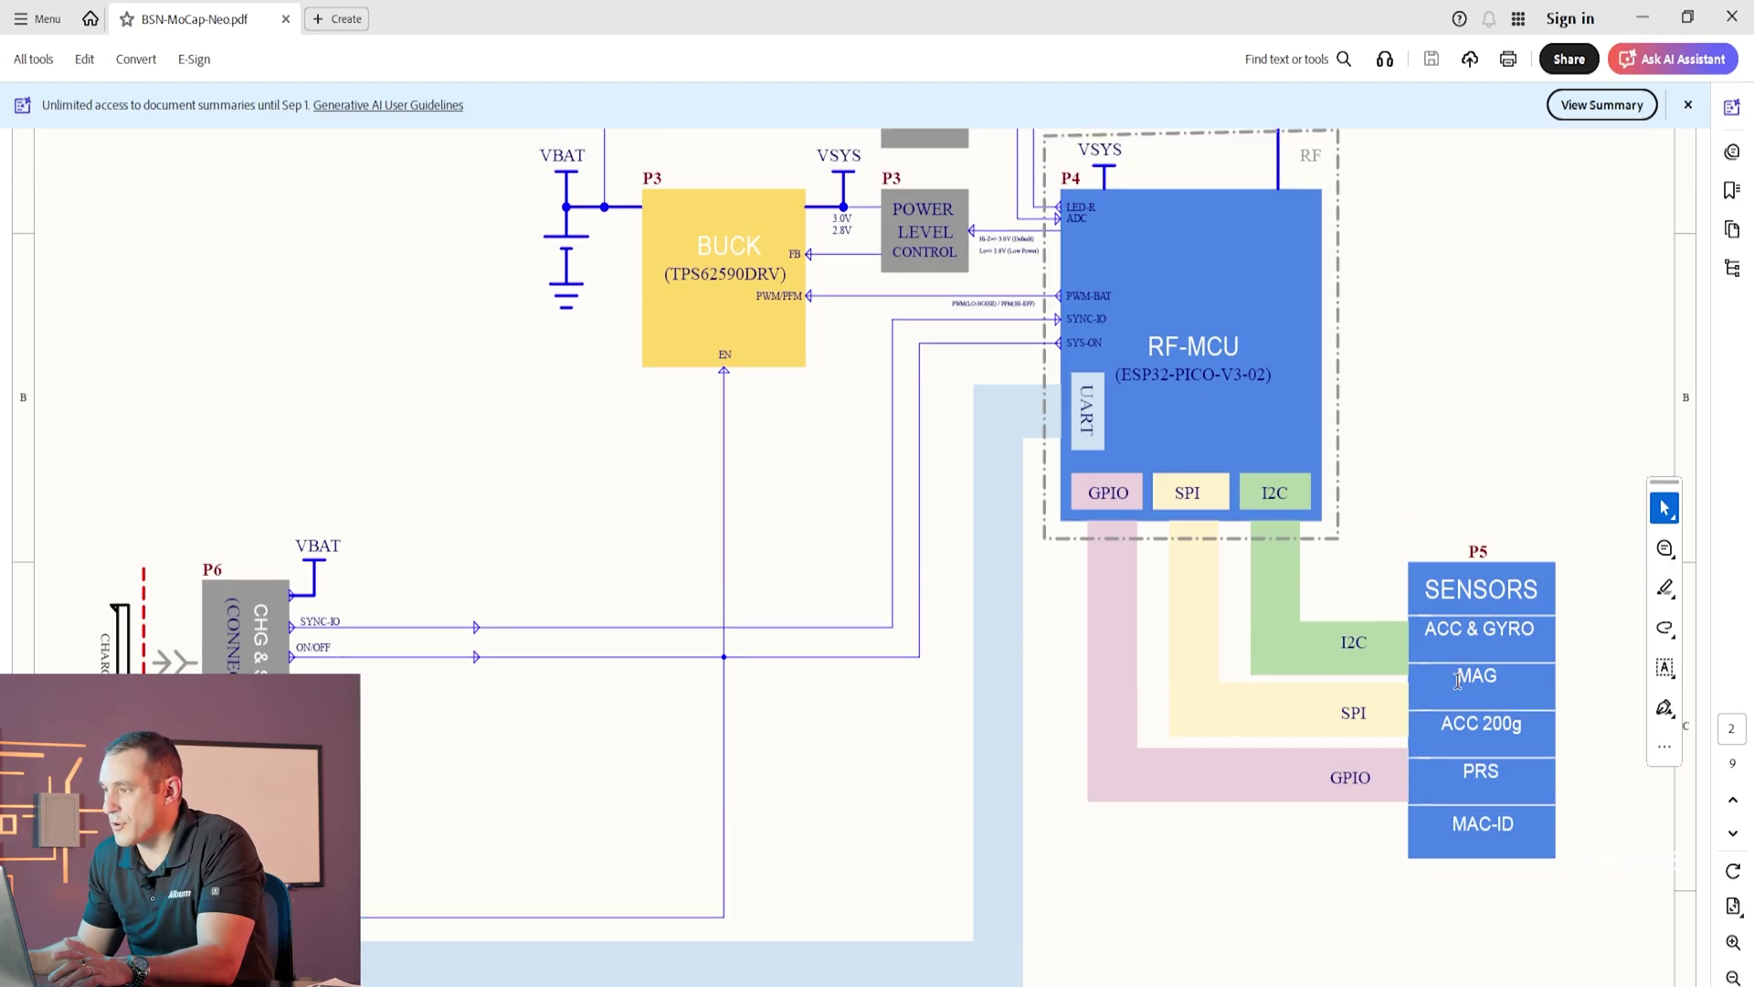
scroll(1457, 681, "up", 1)
scroll(1458, 682, "up", 1)
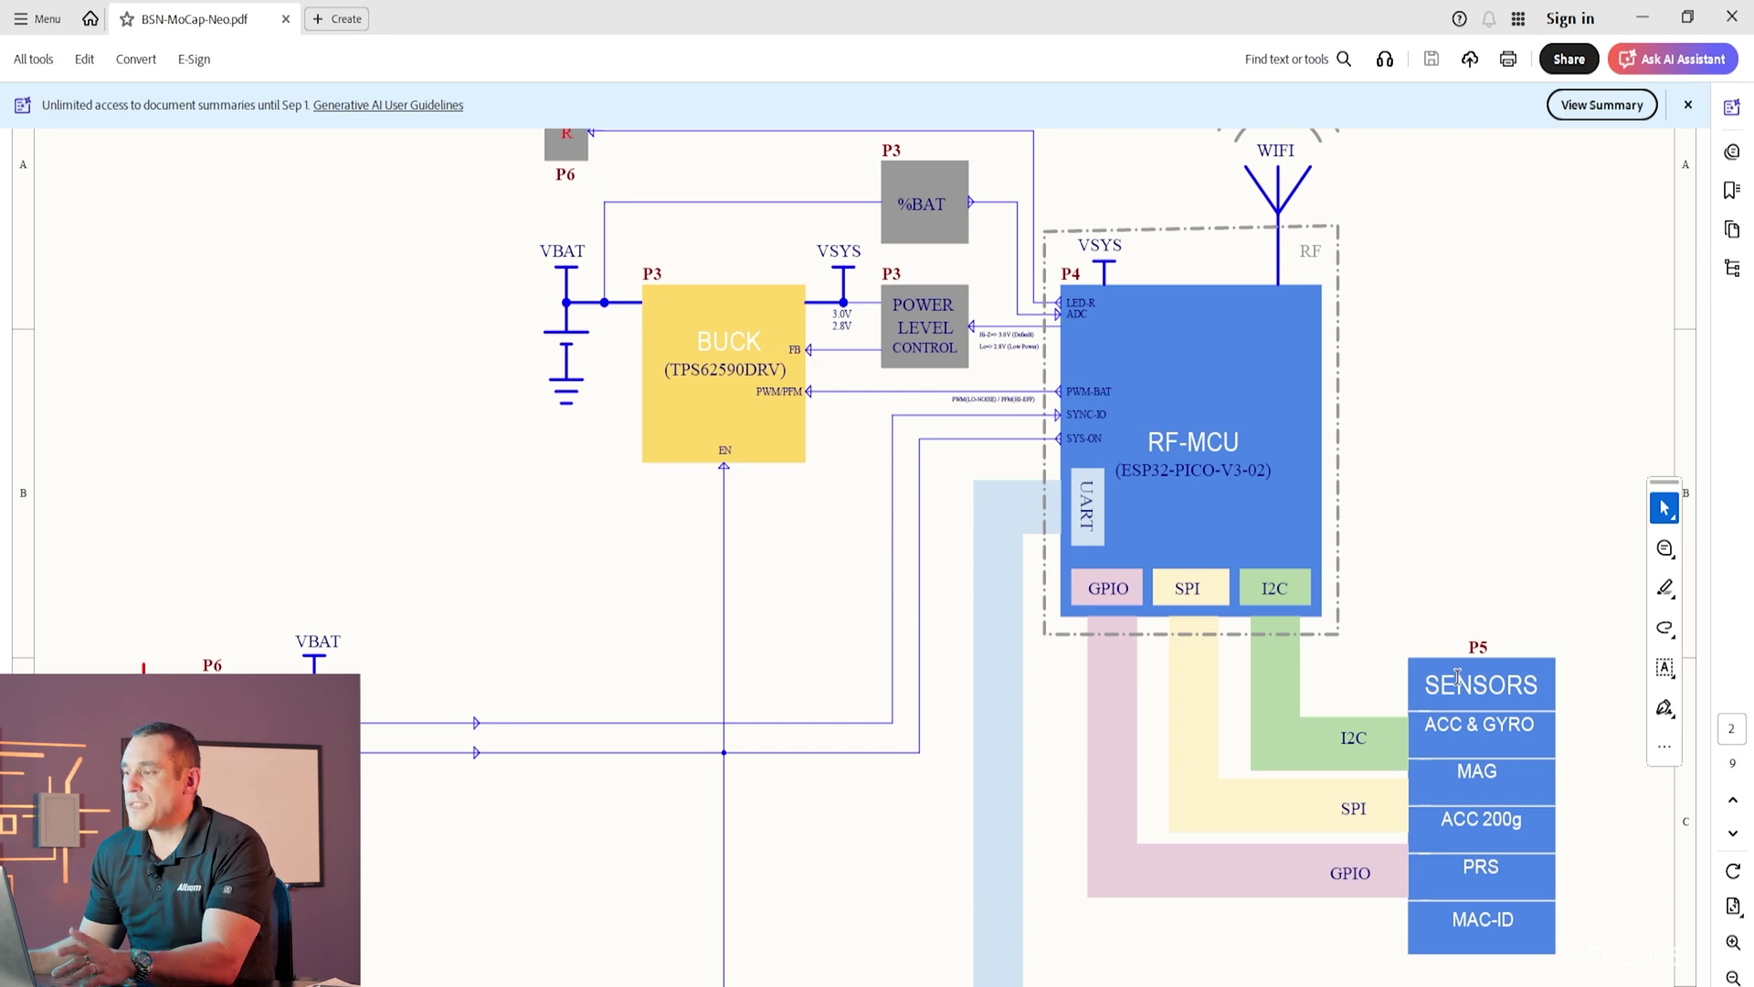